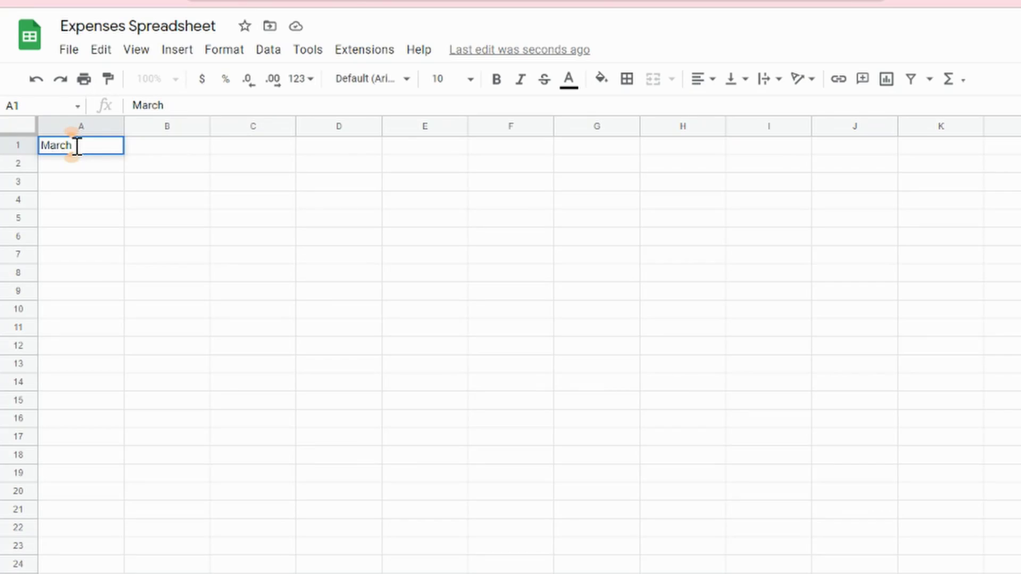
- Enter the year 2022 in cell B1, beside March
{"action": "left_click", "coordinate": [139, 149]}
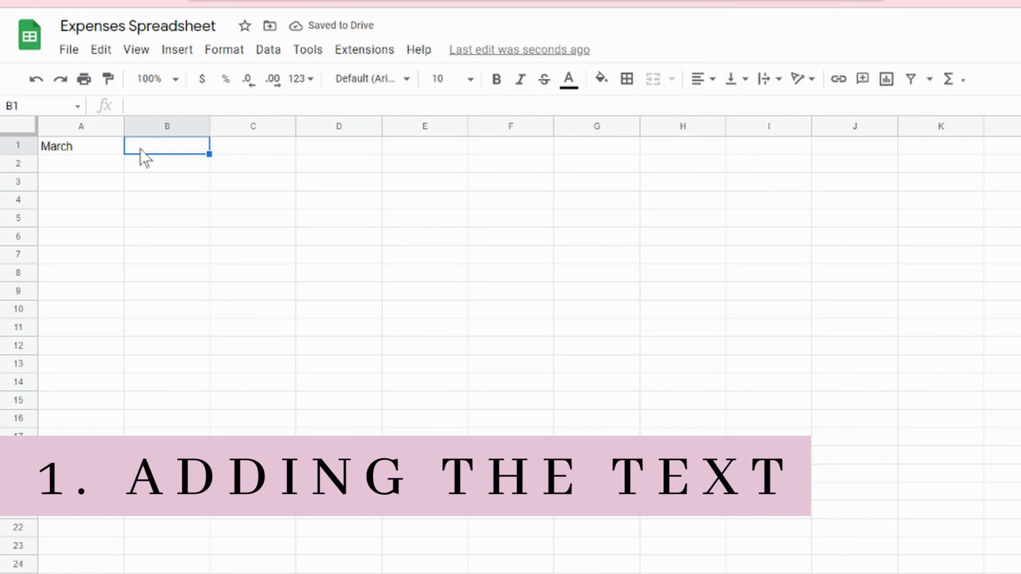
{"action": "type", "text": "2022"}
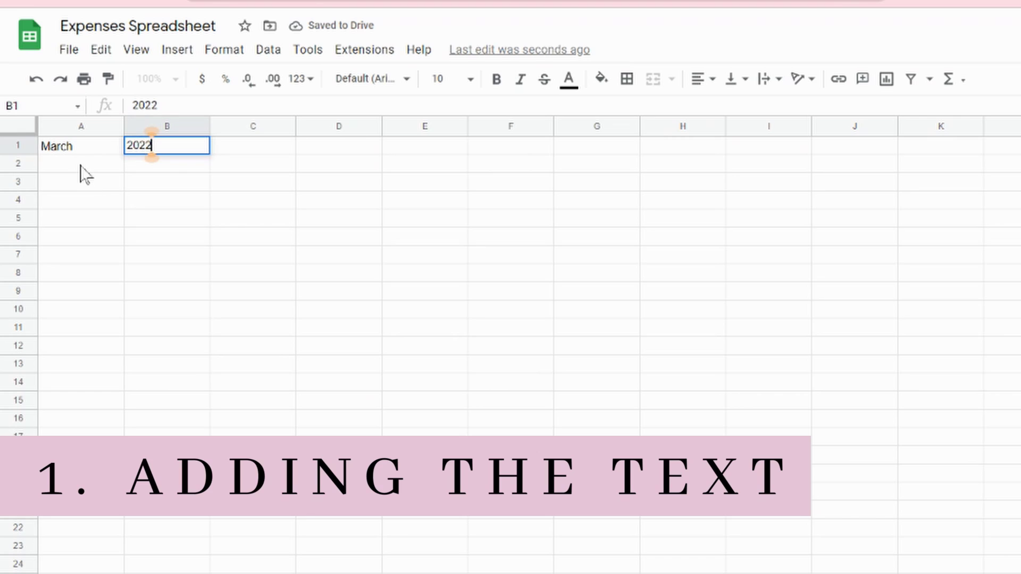
{"action": "left_click", "coordinate": [79, 165]}
{"action": "type", "text": "Amount"}
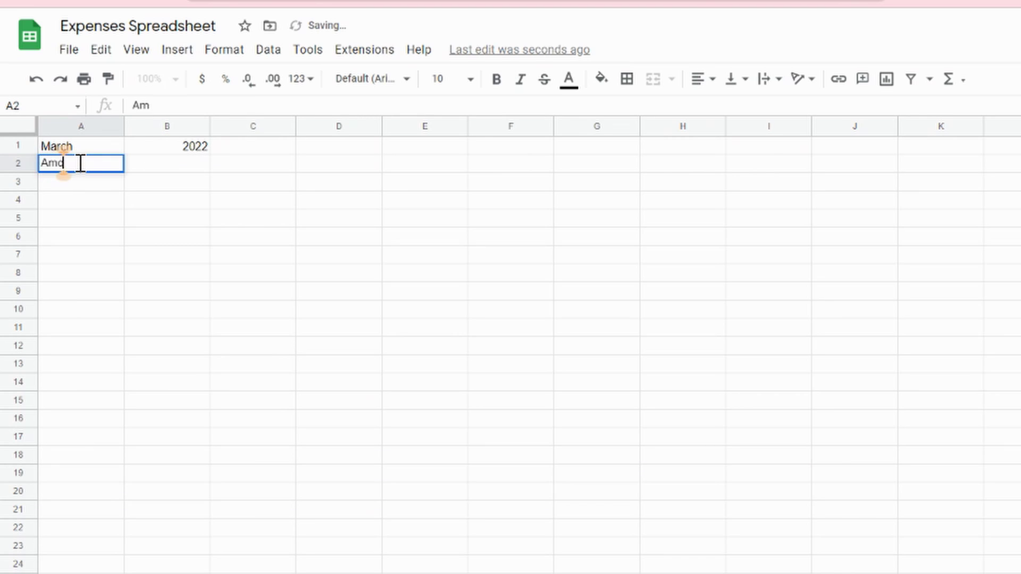
{"action": "key", "text": "BackSpace"}
{"action": "key", "text": "BackSpace"}
{"action": "key", "text": "BackSpace"}
{"action": "key", "text": "BackSpace"}
{"action": "key", "text": "BackSpace"}
{"action": "key", "text": "BackSpace"}
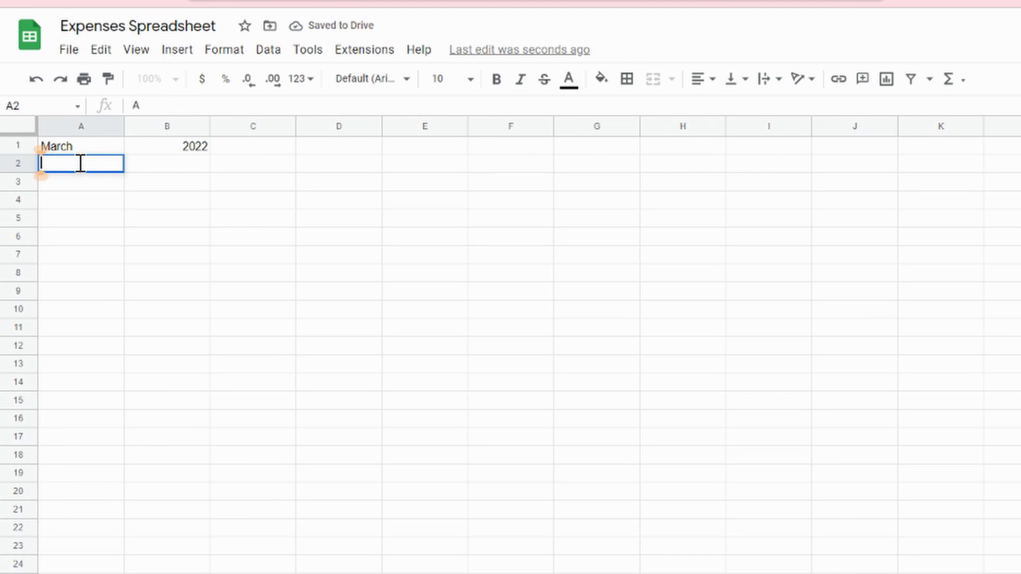
- Enter "Amount for the month" in cell A3 and widen column A to fit the label
{"action": "left_click", "coordinate": [91, 183]}
{"action": "type", "text": "A"}
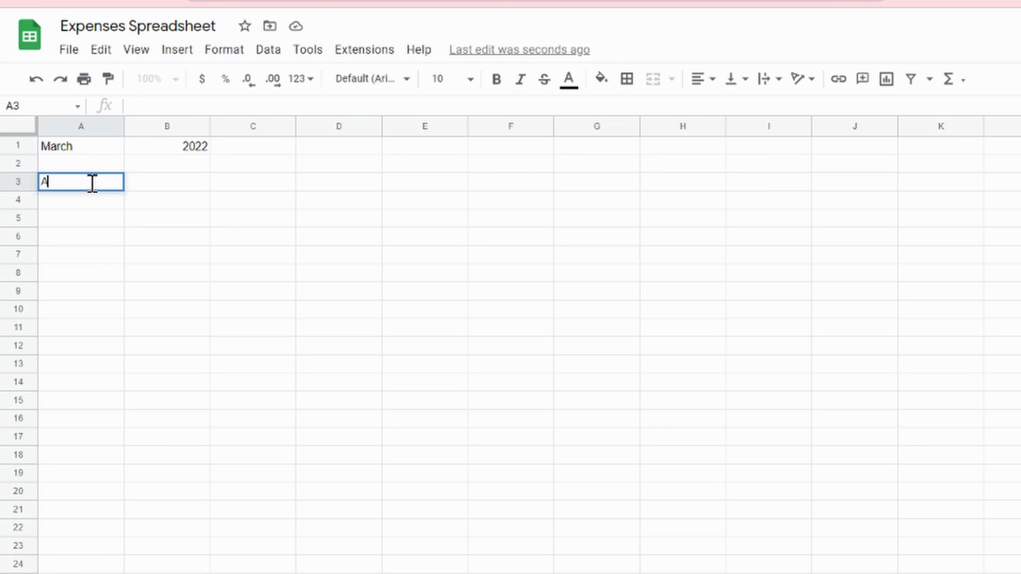
{"action": "type", "text": "mount for the month"}
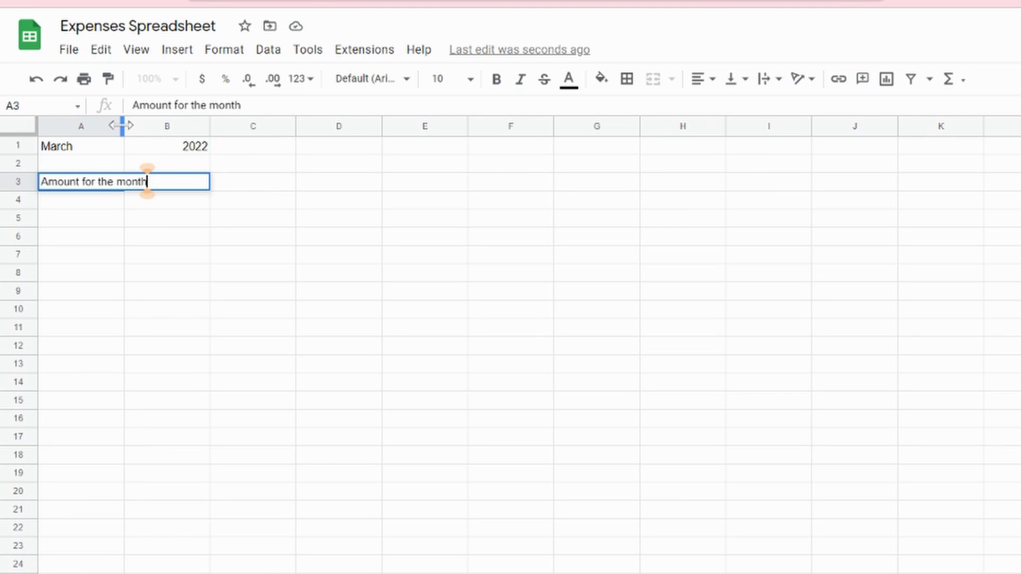
{"action": "left_click_drag", "start_coordinate": [123, 126], "coordinate": [168, 125]}
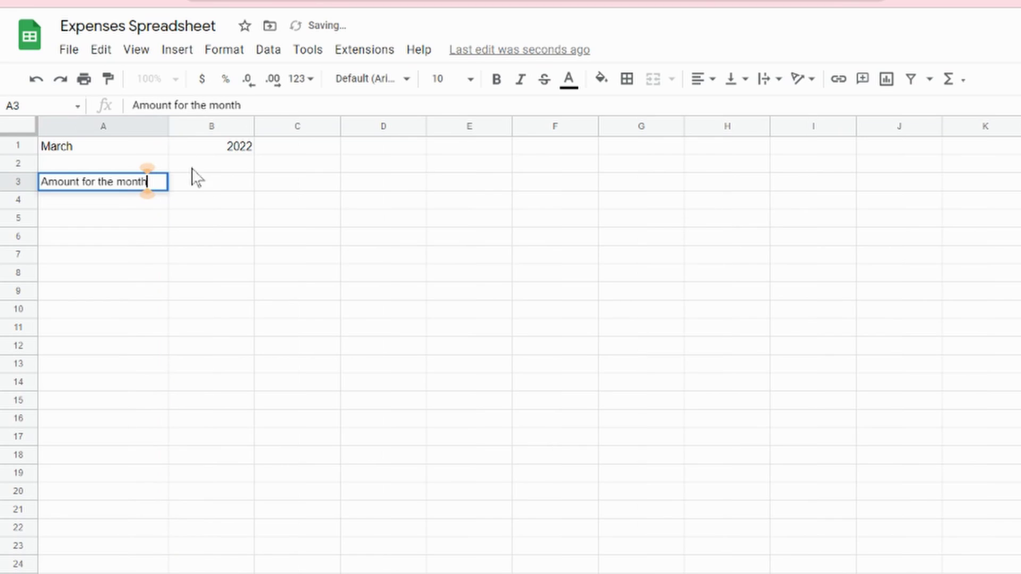
{"action": "left_click", "coordinate": [203, 185]}
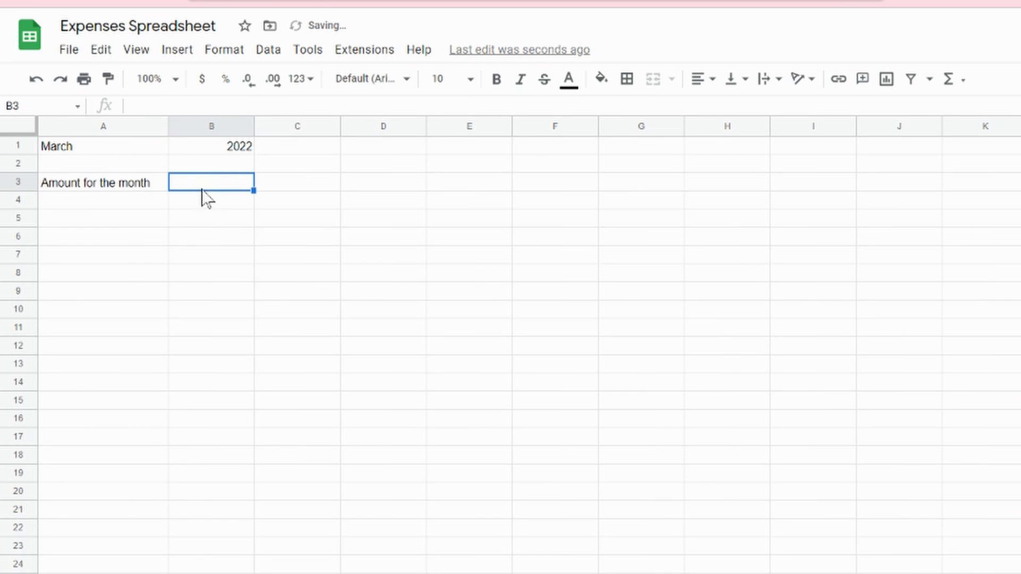
- Label cell A4 "Expenses" and cell A5 "Categories"
{"action": "left_click", "coordinate": [138, 200]}
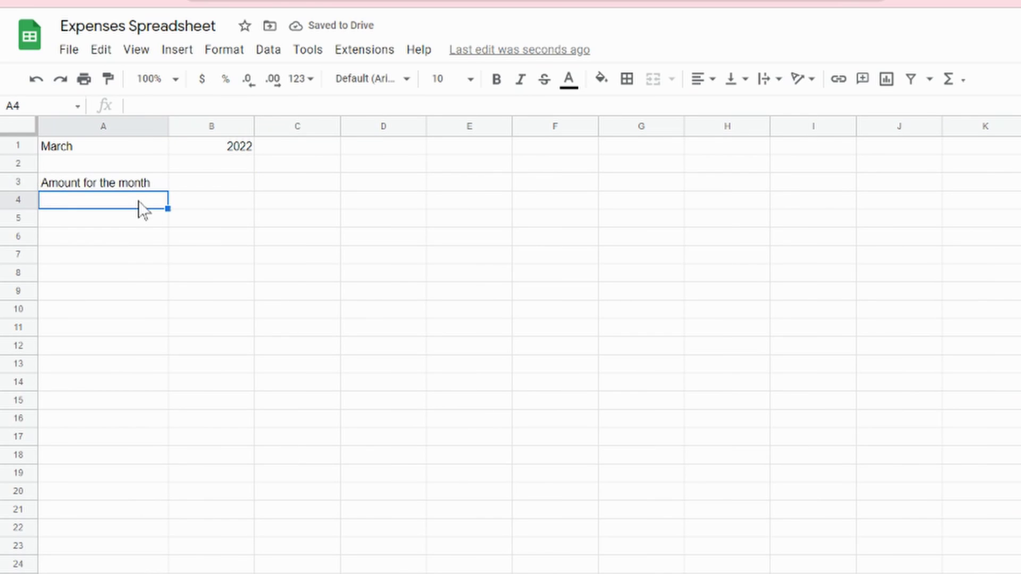
{"action": "type", "text": "Expenses"}
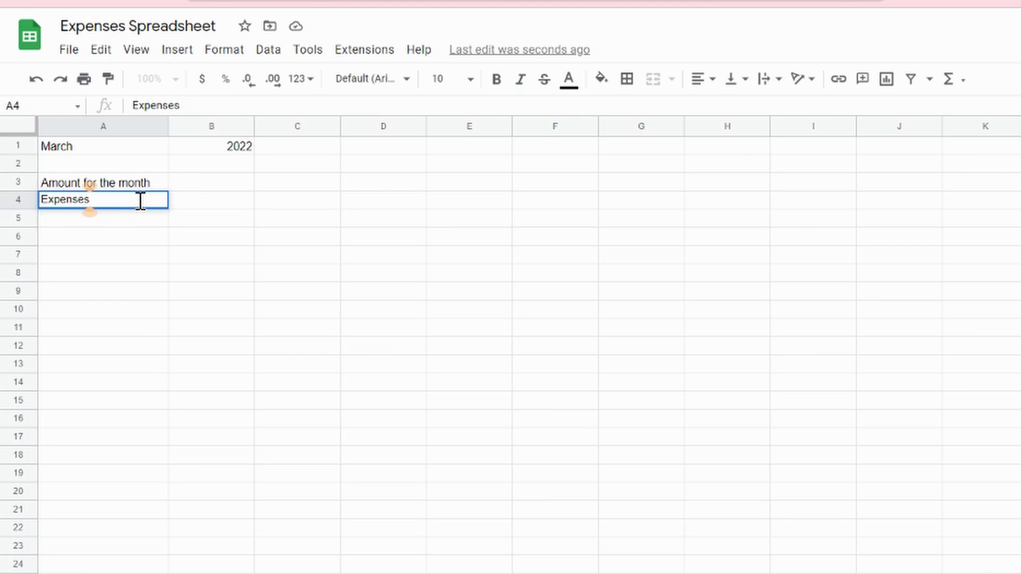
{"action": "key", "text": "Return"}
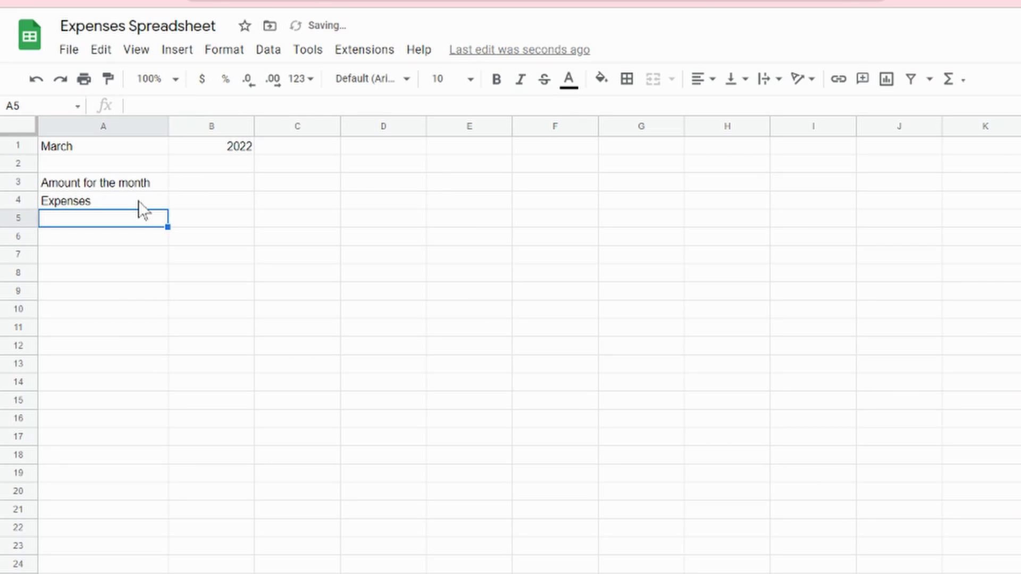
{"action": "type", "text": "Categories"}
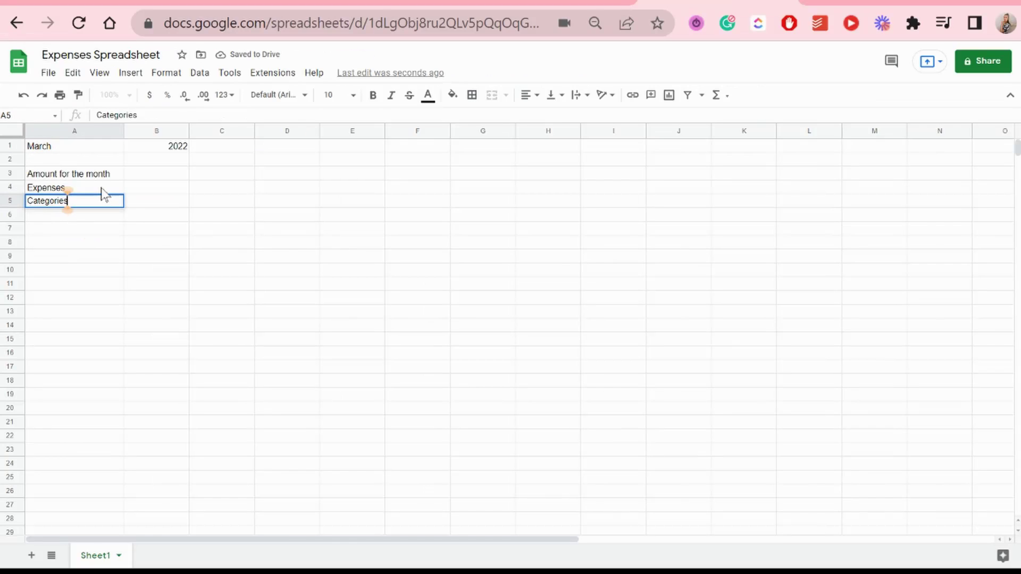
{"action": "key", "text": "Tab"}
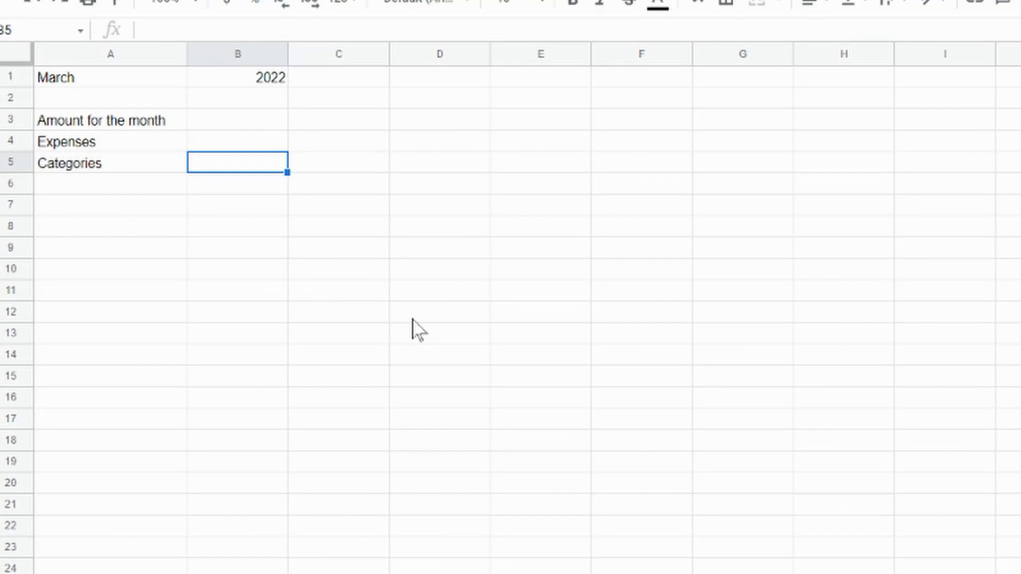
- Add the column headings Actual, Planned and Difference in cells B5 to D5
{"action": "type", "text": "Actual"}
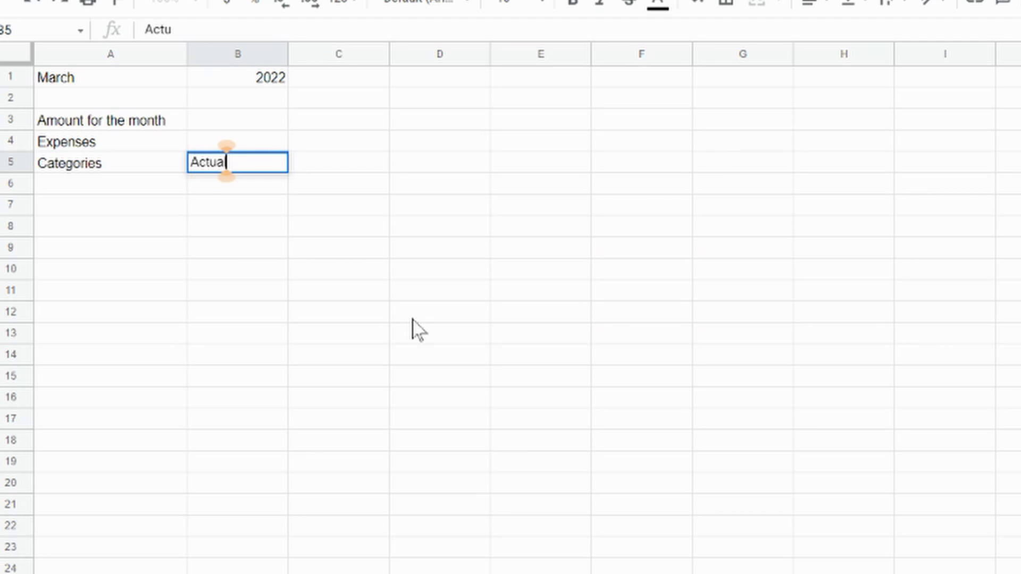
{"action": "key", "text": "Tab"}
{"action": "type", "text": "Planned"}
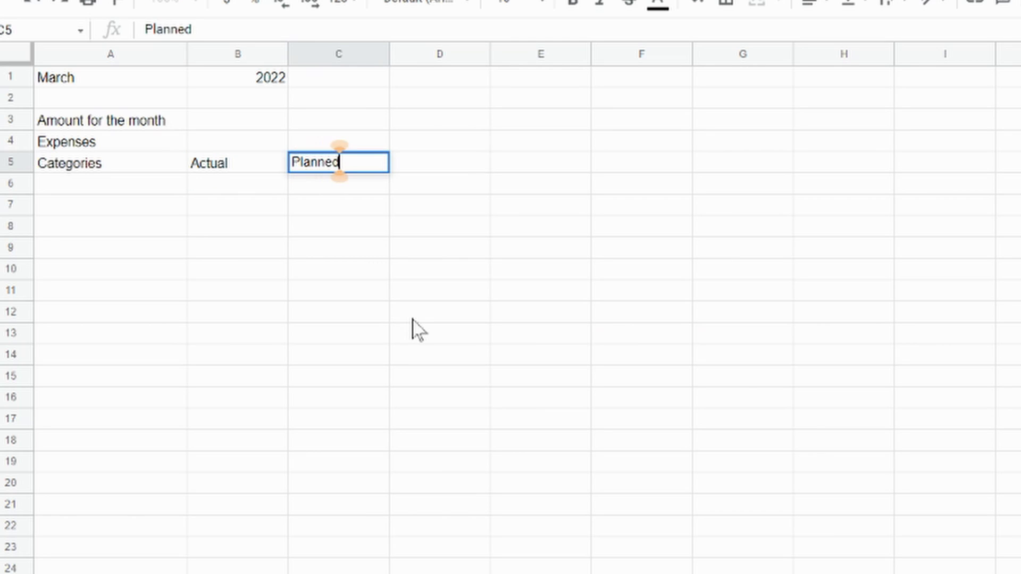
{"action": "key", "text": "Tab"}
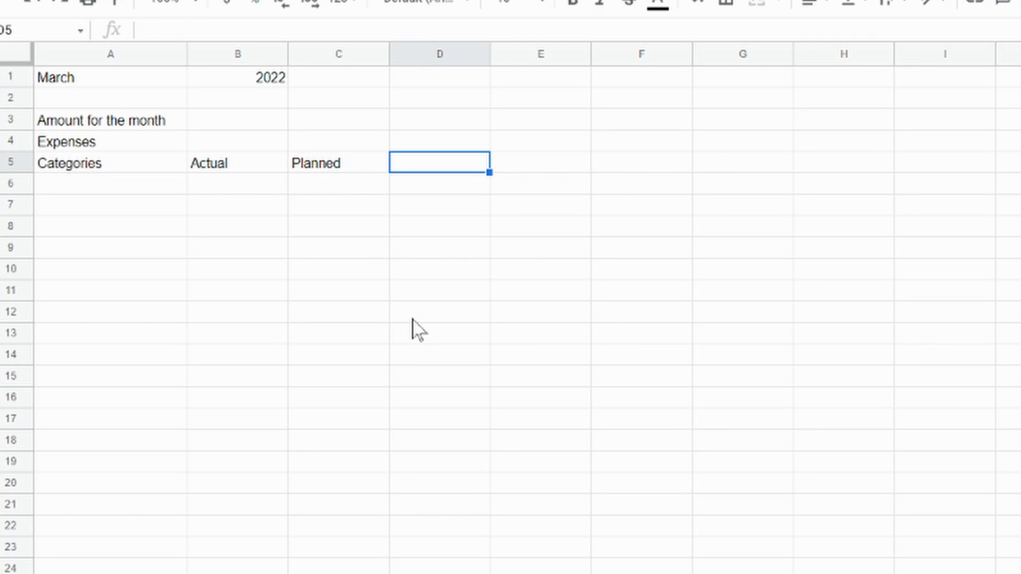
{"action": "type", "text": "Difference"}
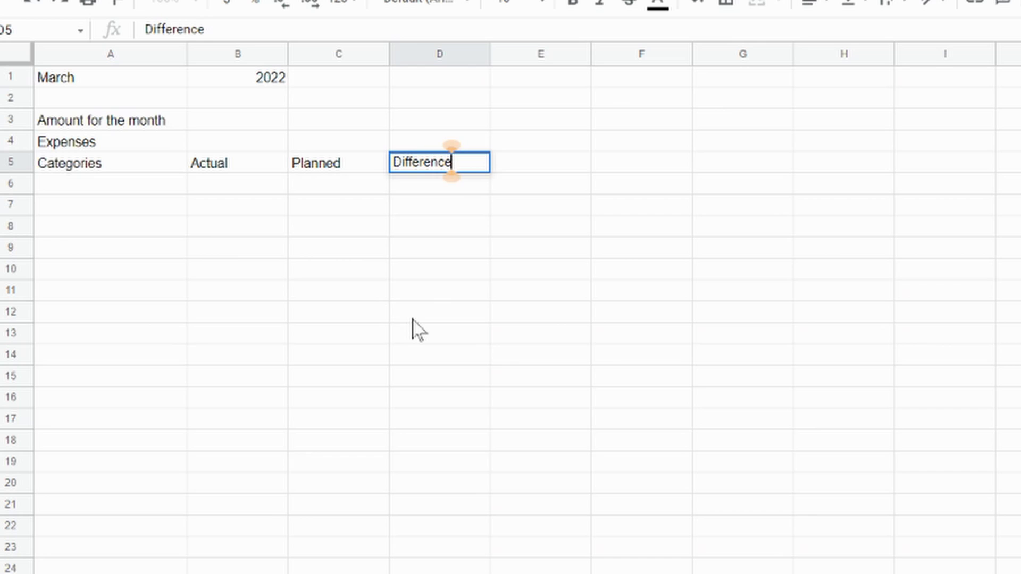
{"action": "key", "text": "Return"}
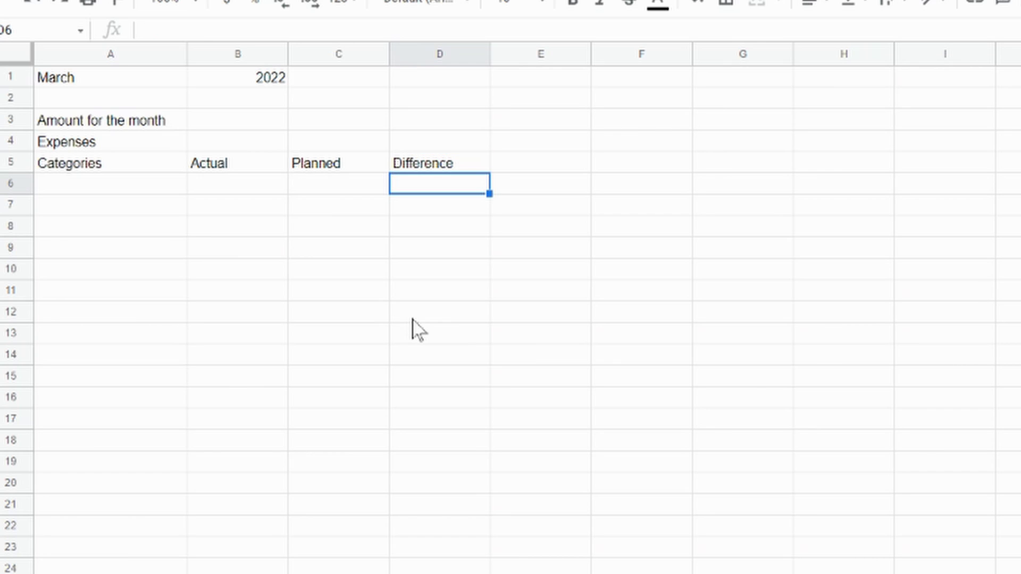
- Paste the category list into A6:A19: Giving, Rent, Bills, Food/Groceries, Transportation, Clothing/Accessories, Health/Medical, Personal, Entertainment/Social, Pets, Business, Savings Purchase, Savings, Investments
{"action": "key", "text": "Left"}
{"action": "key", "text": "Left"}
{"action": "key", "text": "Left"}
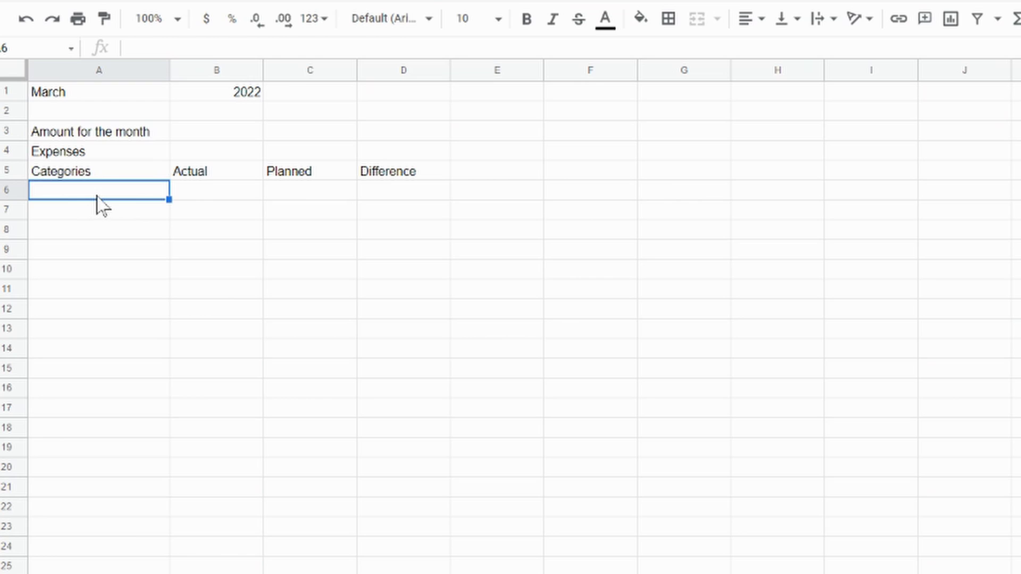
{"action": "type", "text": "Giving Rent Bills Food/Groceries Transportation Clothing/Accessories Health/Medical Personal Entertainment/Social Pets Business Savings Purchase Savings Investments"}
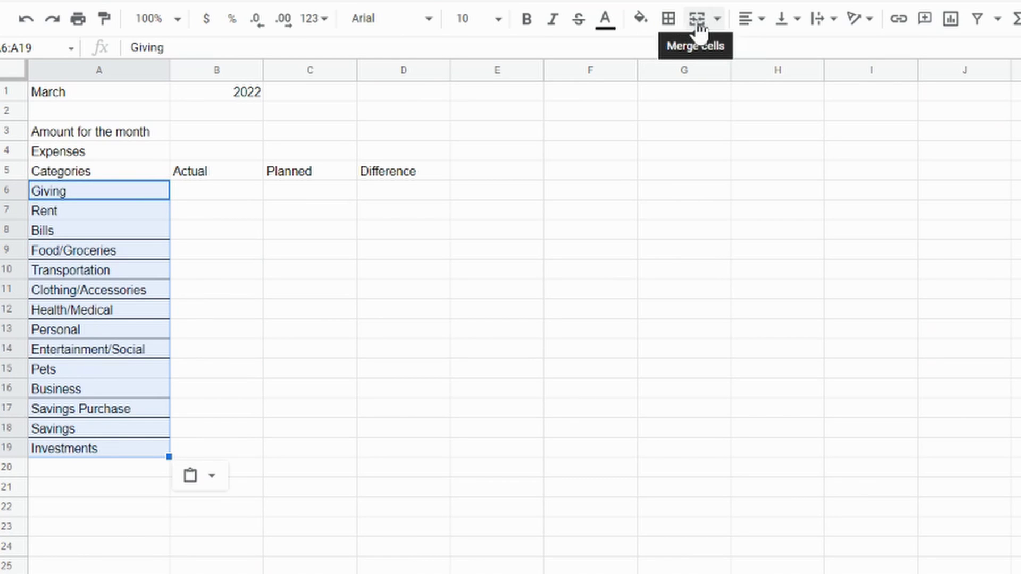
- Remove all borders from the pasted category list in A6:A19
{"action": "left_click", "coordinate": [669, 19]}
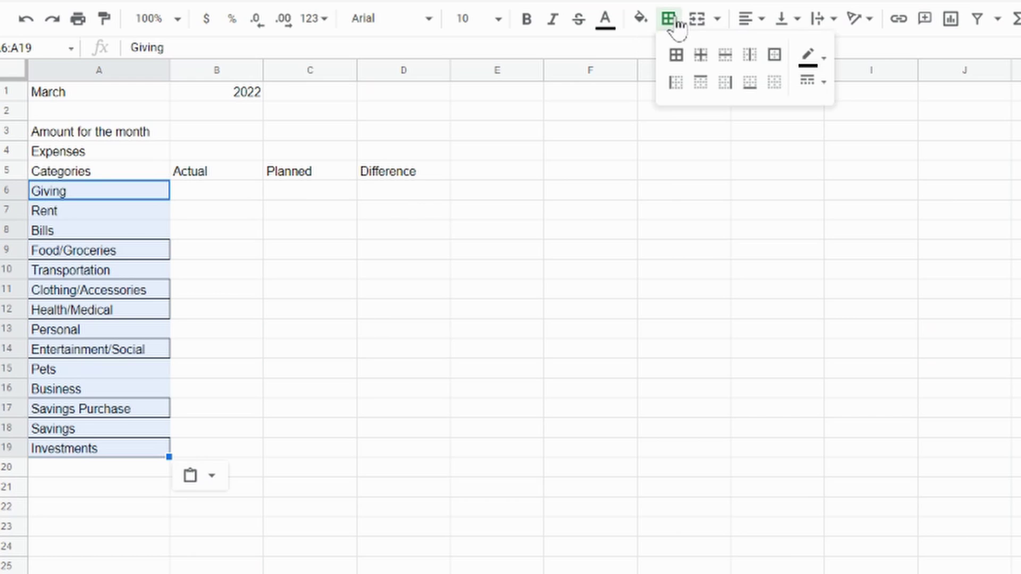
{"action": "left_click", "coordinate": [775, 83]}
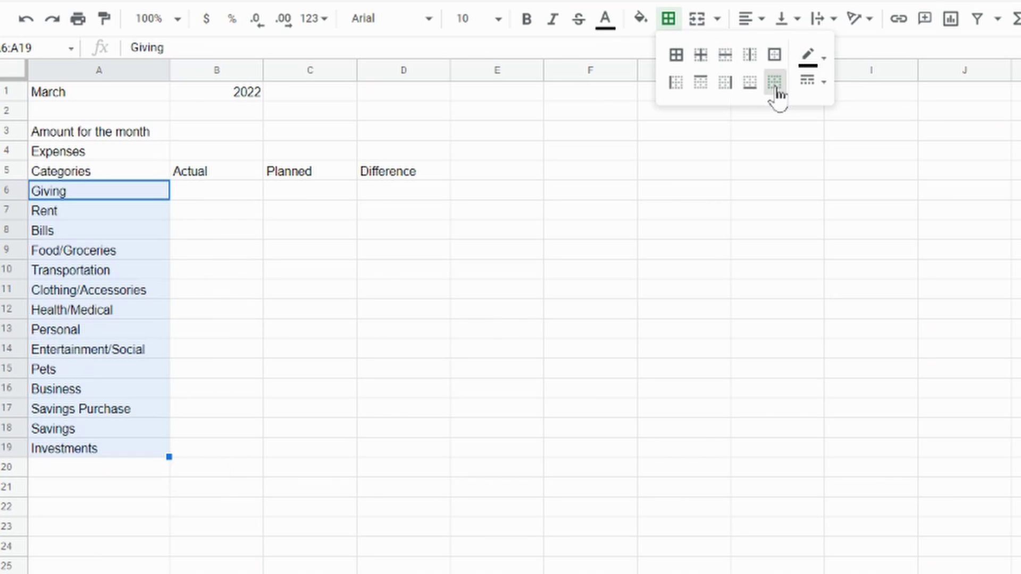
{"action": "left_click", "coordinate": [444, 352]}
- Enter the label "BUDGET TOTAL" in cell A20, directly below Investments
{"action": "left_click", "coordinate": [100, 468]}
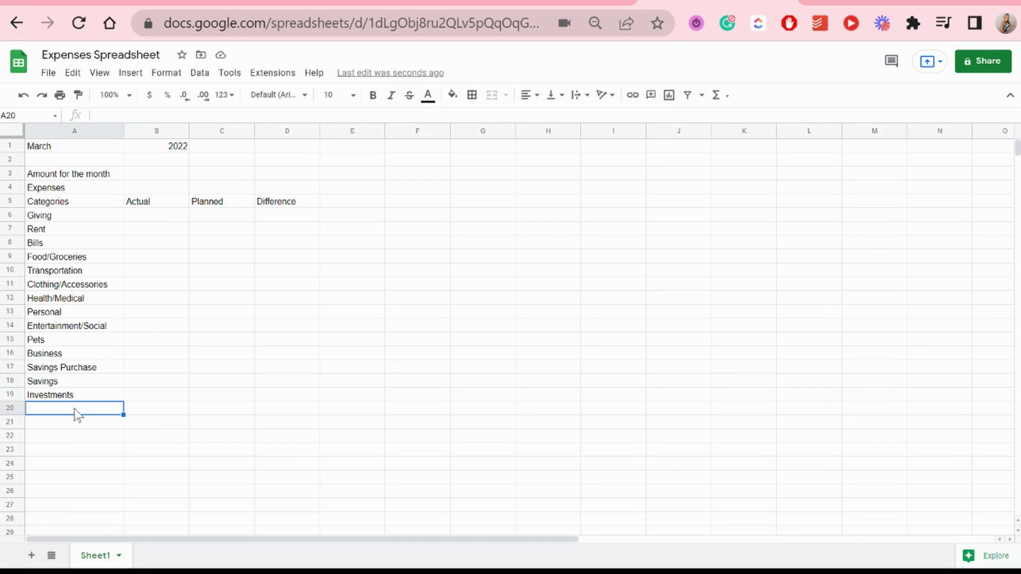
{"action": "type", "text": "Budget"}
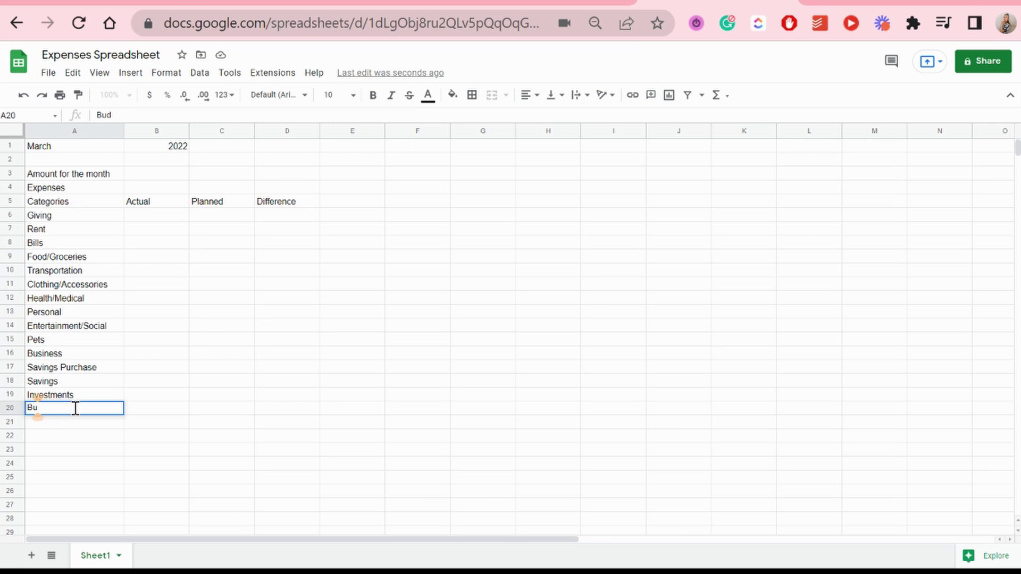
{"action": "key", "text": "BackSpace"}
{"action": "key", "text": "BackSpace"}
{"action": "type", "text": "BUDGET TOTA"}
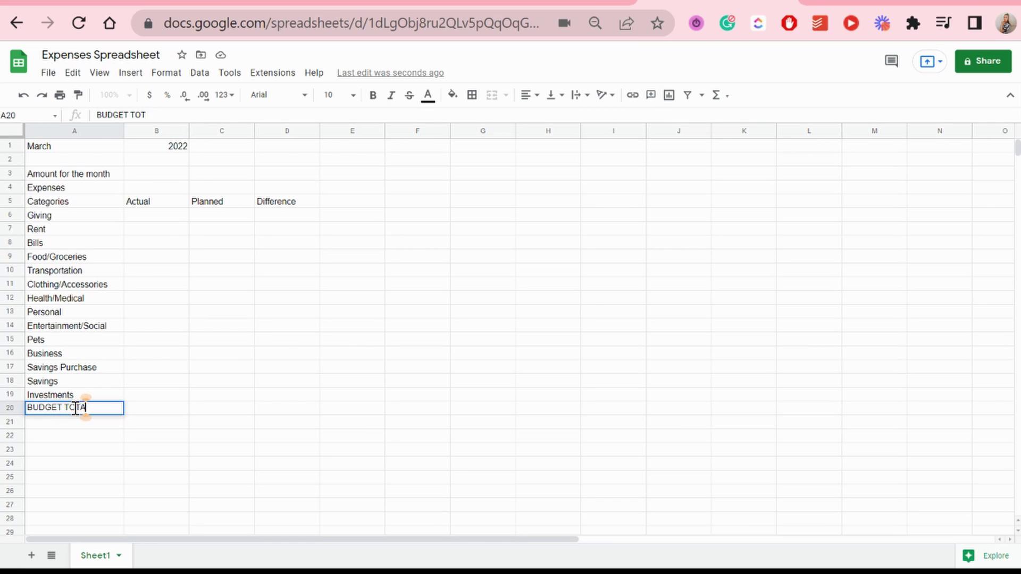
{"action": "type", "text": "L"}
{"action": "key", "text": "Return"}
- Add the labels "TOTAL EXPENSES" in A21 and "TOTAL ASSETS" in A22
{"action": "type", "text": "TOTAL"}
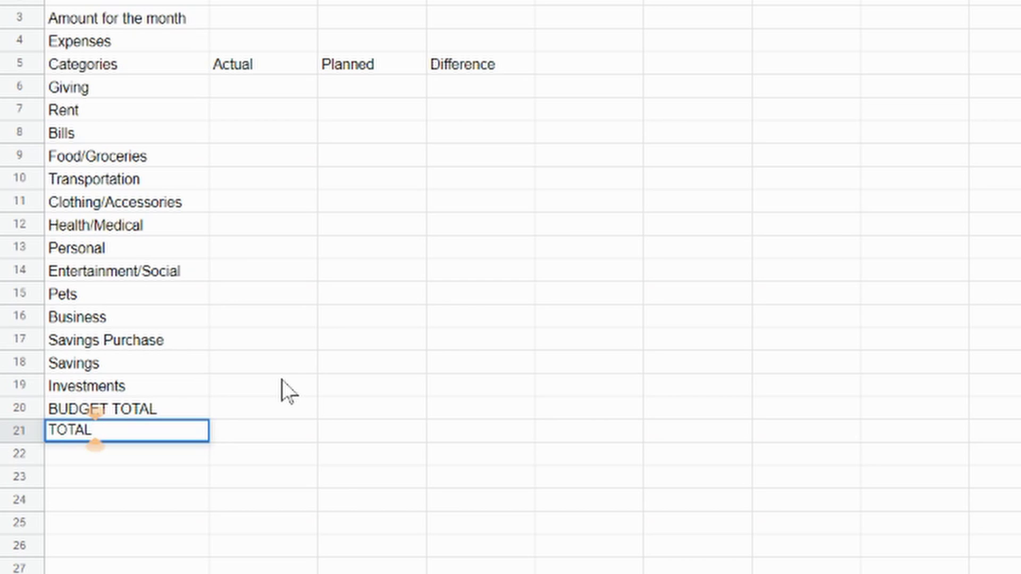
{"action": "type", "text": " EXPENSES"}
{"action": "key", "text": "Return"}
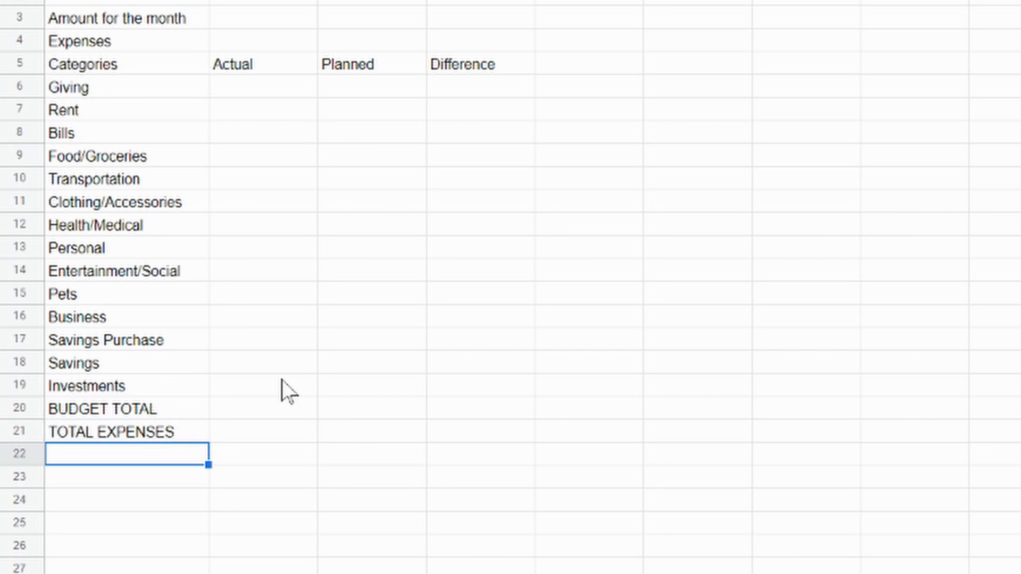
{"action": "type", "text": "TOTAL AS"}
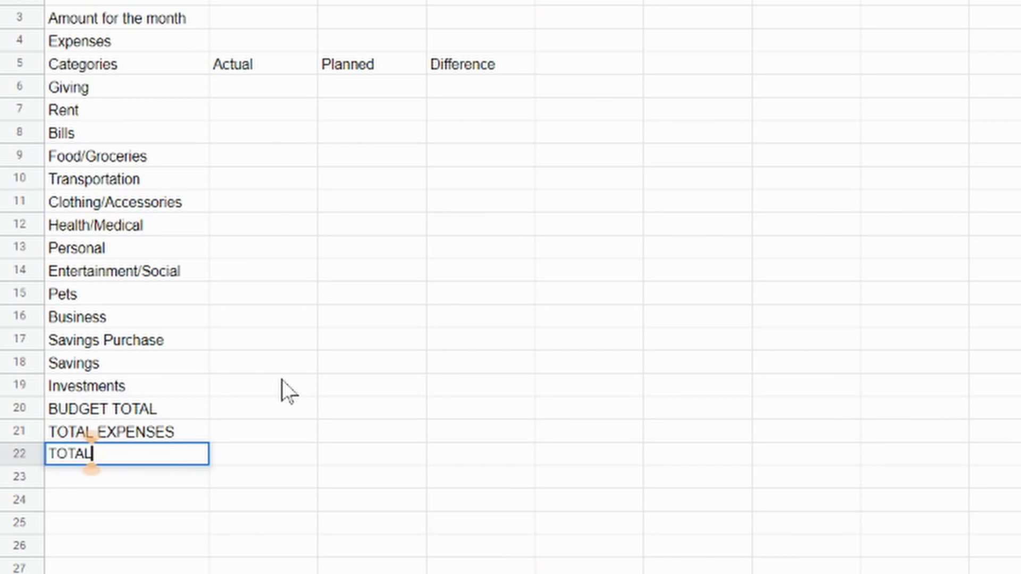
{"action": "type", "text": "SETS"}
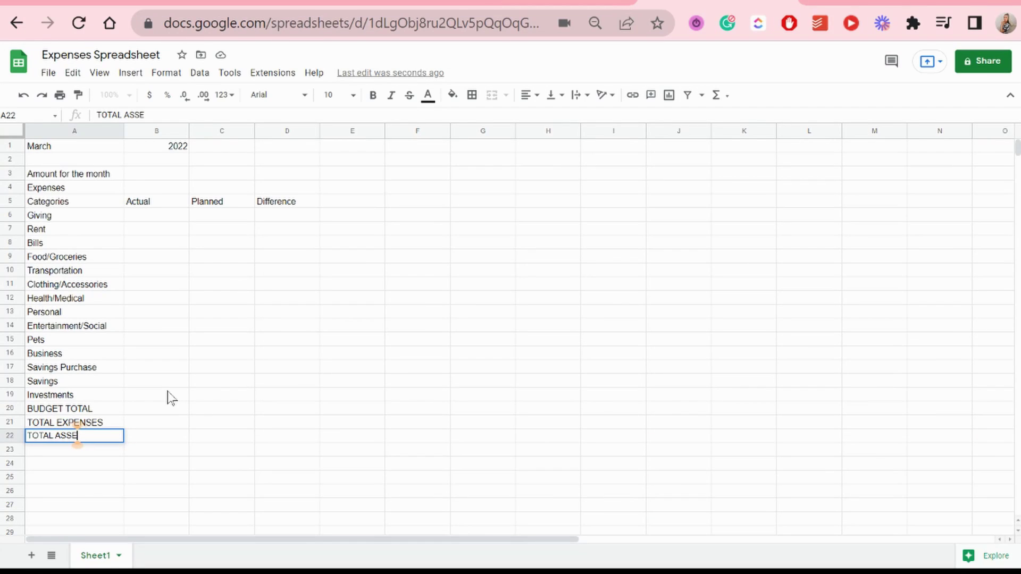
{"action": "key", "text": "Return"}
- Add a colon after "Amount for the month" in A3 and enter 1300 in B3
{"action": "left_click", "coordinate": [109, 175]}
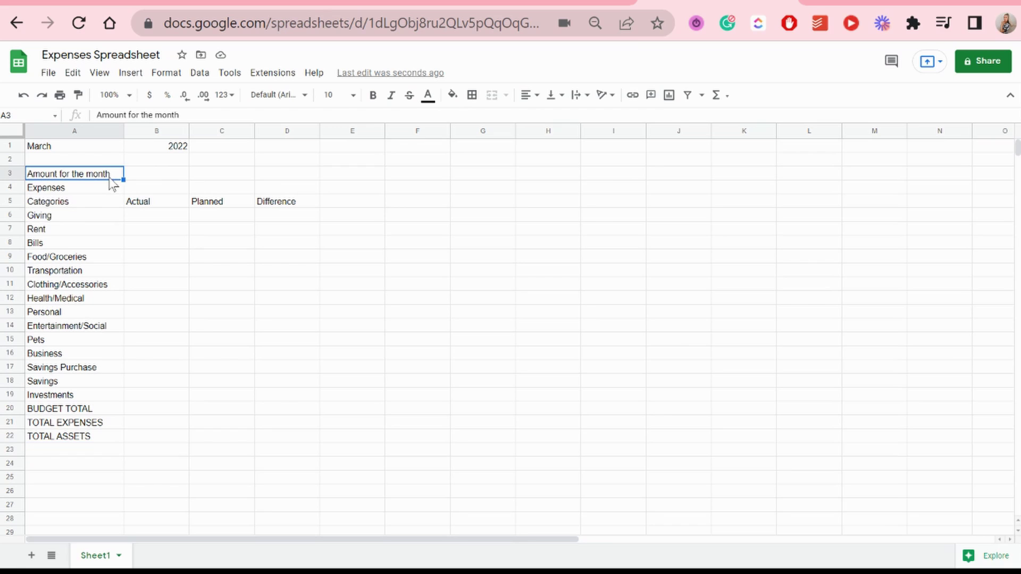
{"action": "left_click", "coordinate": [136, 173]}
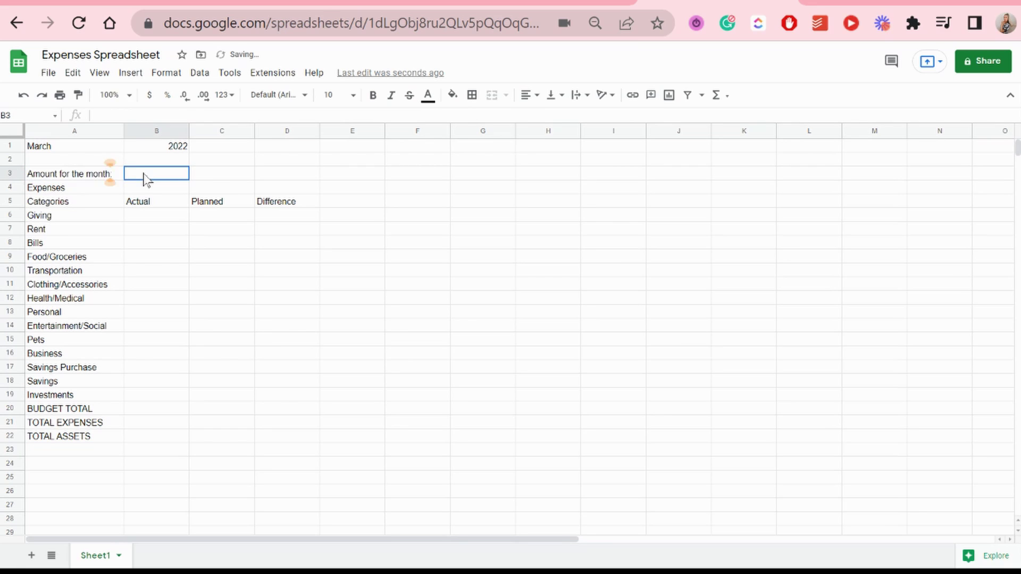
{"action": "type", "text": "1300"}
{"action": "key", "text": "Return"}
- Format the monthly amount in cell B3 as dollar currency
{"action": "left_click", "coordinate": [143, 175]}
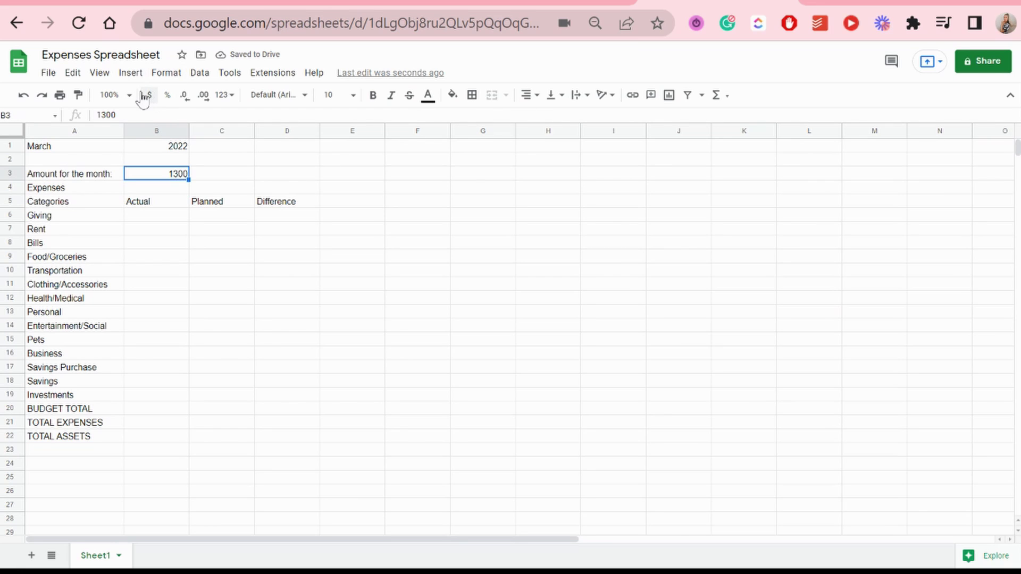
{"action": "left_click", "coordinate": [145, 96]}
{"action": "left_click", "coordinate": [140, 233]}
- Apply an outer border around the category table in A5:D19
{"action": "left_click_drag", "start_coordinate": [74, 204], "coordinate": [304, 399]}
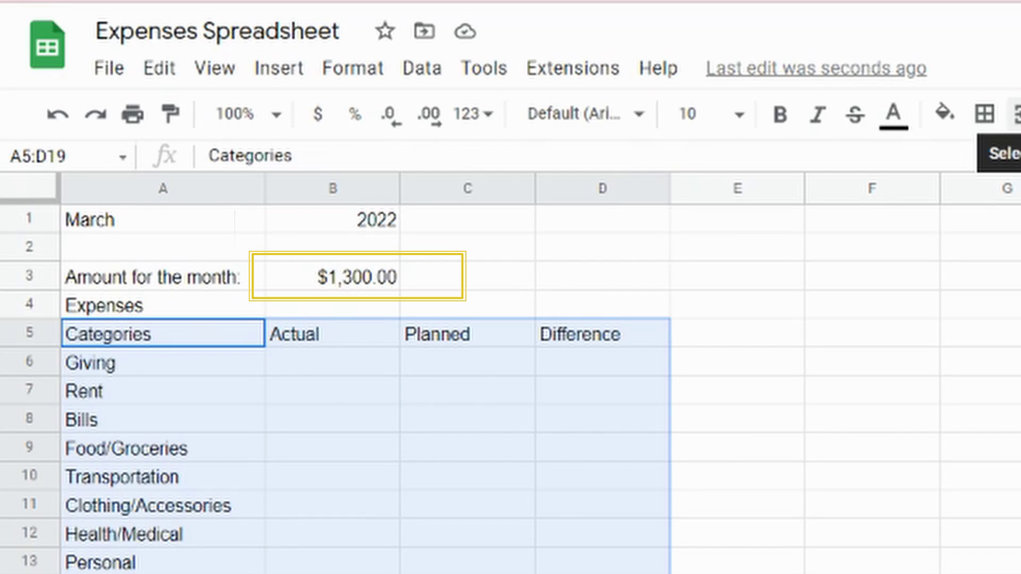
{"action": "left_click", "coordinate": [984, 113]}
{"action": "left_click", "coordinate": [544, 125]}
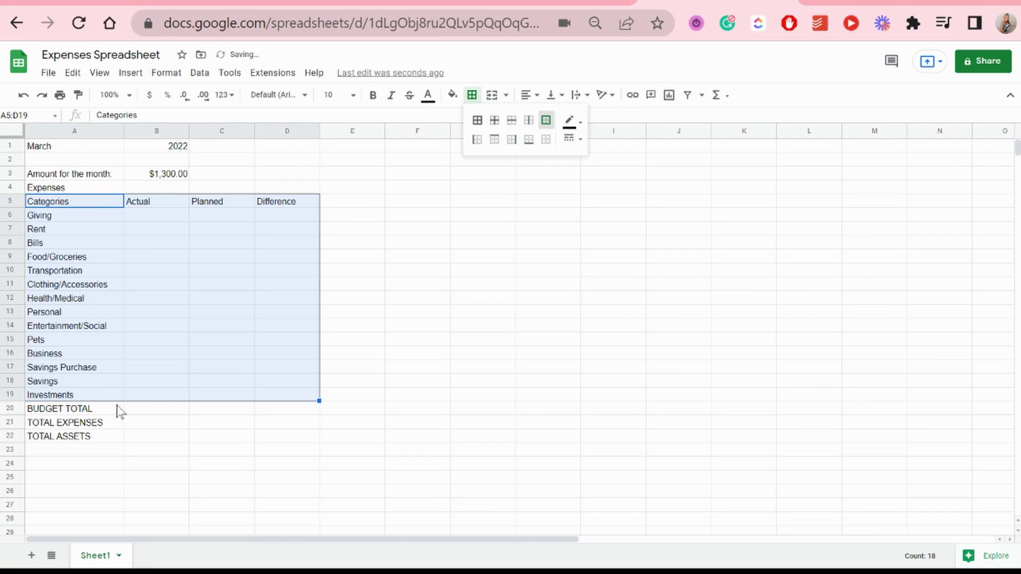
- Apply an outer border around the BUDGET TOTAL row in A20:D20
{"action": "left_click", "coordinate": [100, 410]}
{"action": "left_click_drag", "start_coordinate": [100, 411], "coordinate": [280, 445]}
{"action": "left_click", "coordinate": [284, 415]}
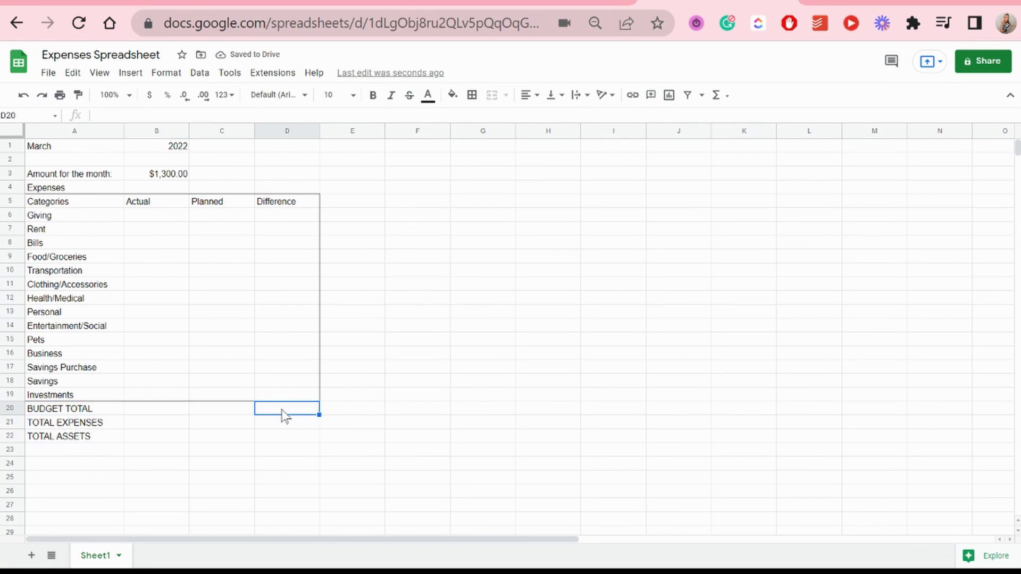
{"action": "left_click", "coordinate": [77, 413], "text": "shift"}
{"action": "left_click", "coordinate": [471, 95]}
{"action": "left_click", "coordinate": [546, 120]}
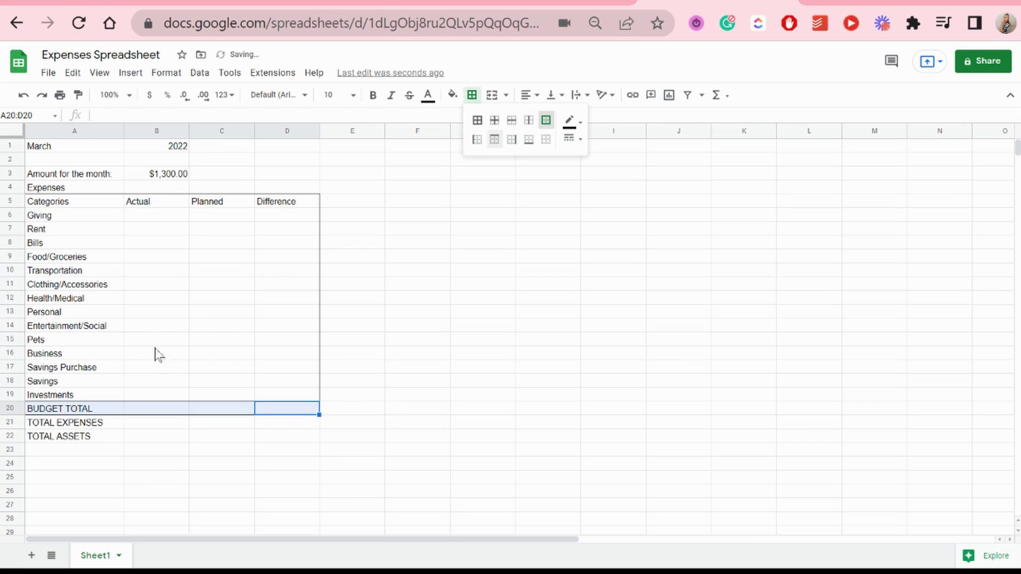
- Apply separate outer borders around the TOTAL EXPENSES row A21:D21 and the TOTAL ASSETS row A22:D22
{"action": "left_click_drag", "start_coordinate": [99, 425], "coordinate": [257, 429]}
{"action": "left_click", "coordinate": [472, 95]}
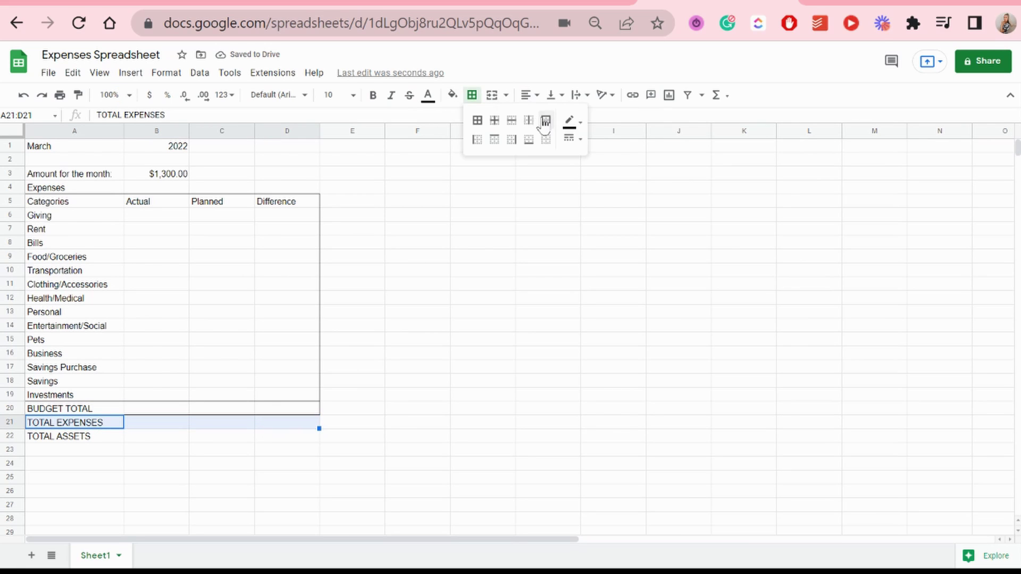
{"action": "left_click", "coordinate": [546, 120]}
{"action": "left_click_drag", "start_coordinate": [94, 439], "coordinate": [266, 436]}
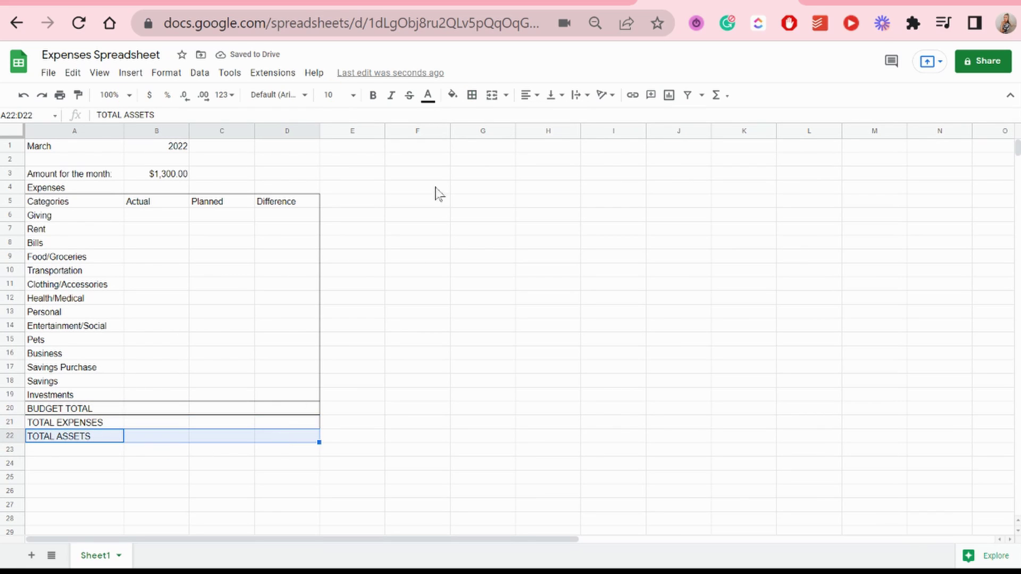
{"action": "left_click", "coordinate": [471, 94]}
{"action": "left_click", "coordinate": [547, 120]}
{"action": "left_click", "coordinate": [221, 368]}
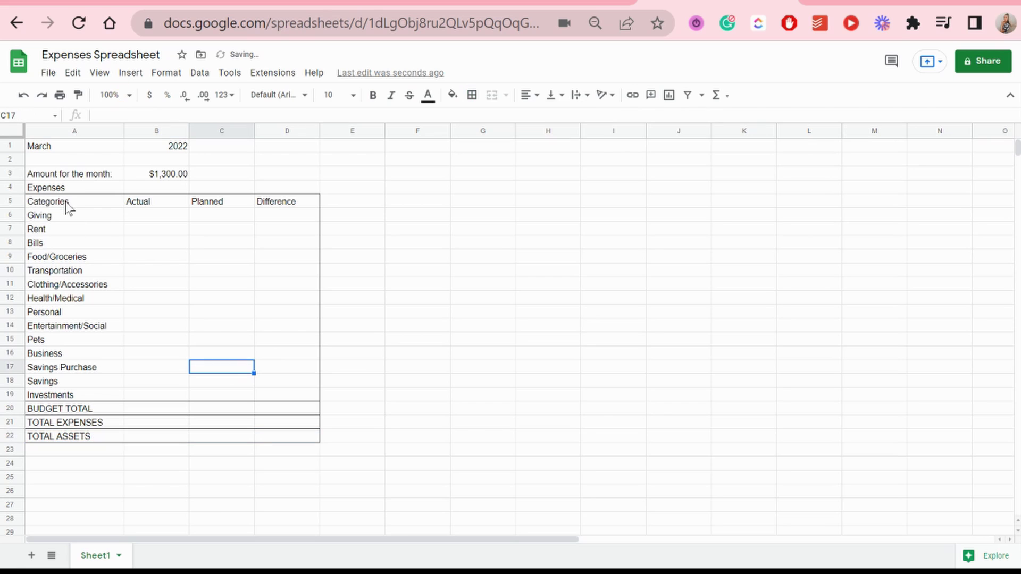
- Apply an outer border around the Categories column from A5 to A22
{"action": "left_click_drag", "start_coordinate": [68, 208], "coordinate": [91, 440]}
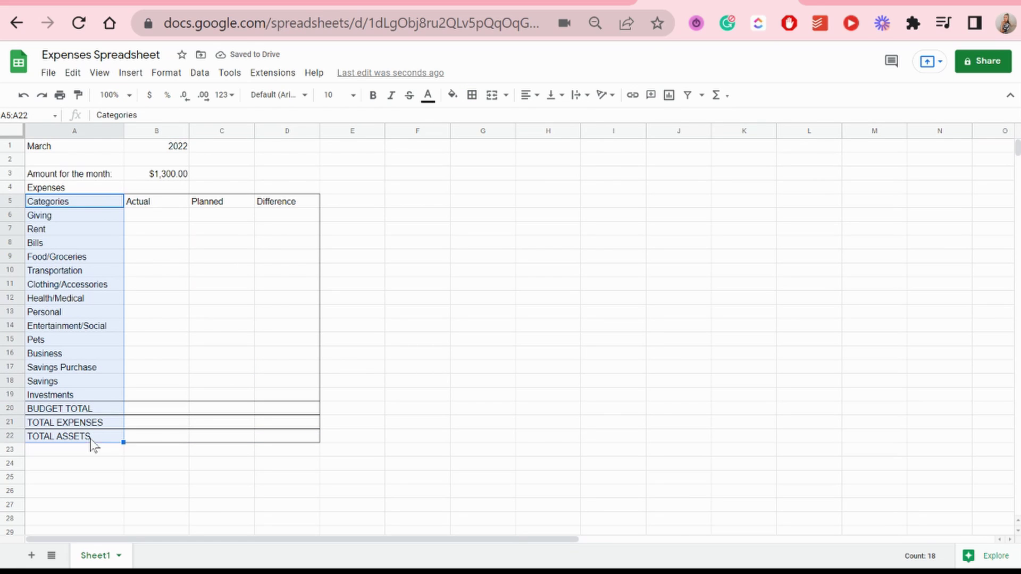
{"action": "left_click", "coordinate": [472, 95]}
{"action": "left_click", "coordinate": [546, 120]}
{"action": "left_click", "coordinate": [250, 303]}
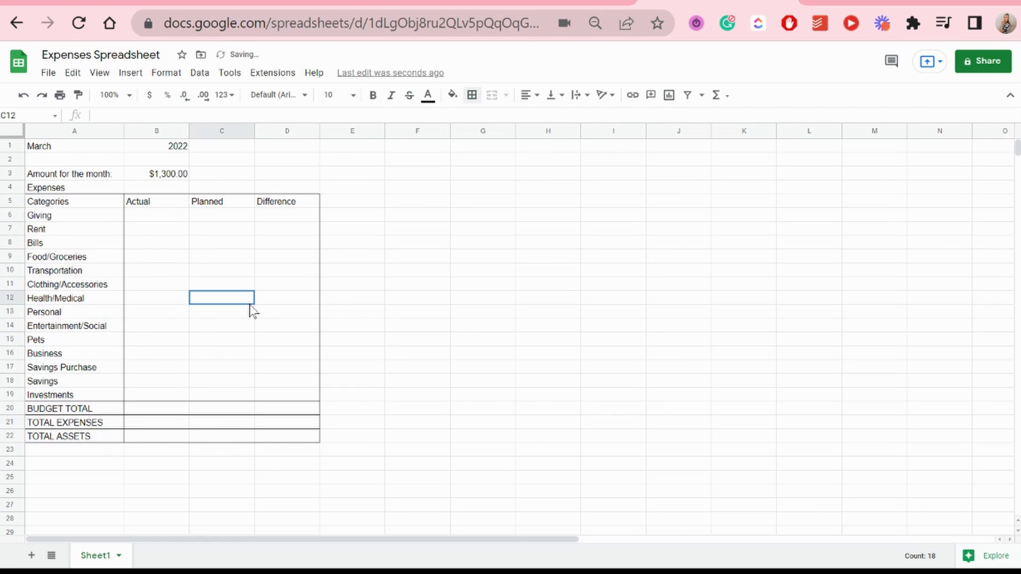
- Merge the Expenses heading across A4:D4 and center it both vertically and horizontally
{"action": "left_click", "coordinate": [109, 189]}
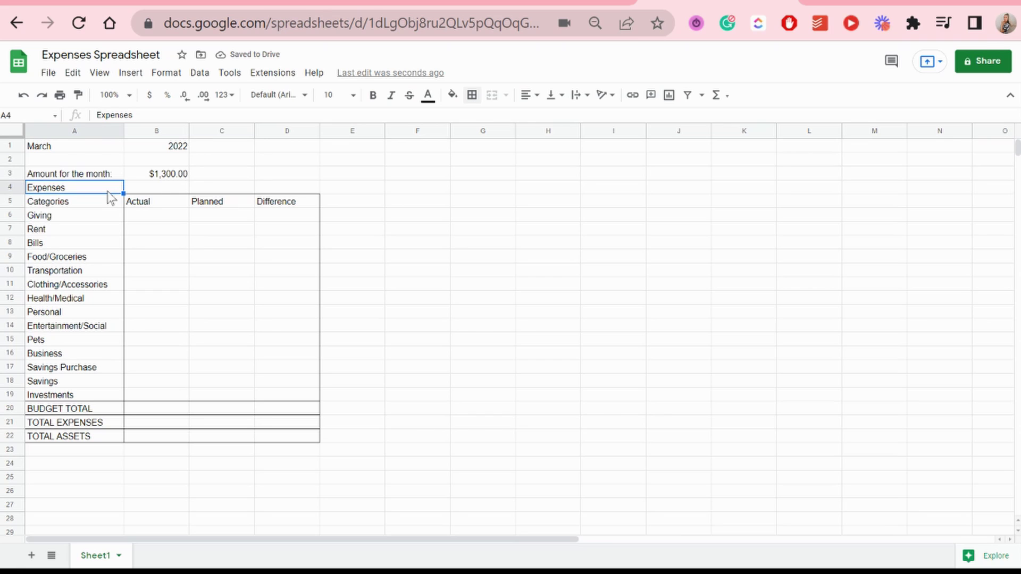
{"action": "left_click_drag", "start_coordinate": [109, 192], "coordinate": [280, 194]}
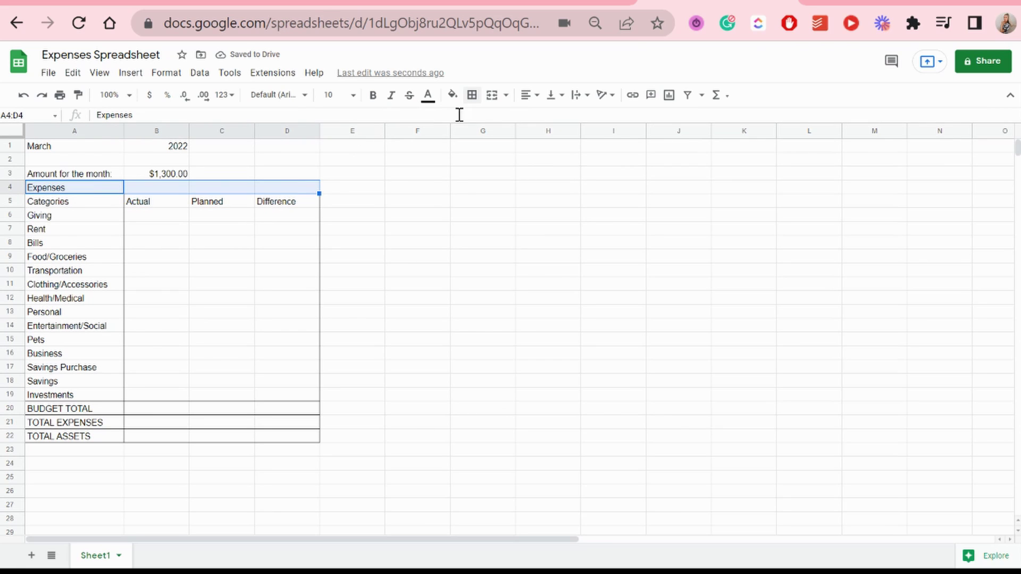
{"action": "left_click", "coordinate": [491, 97]}
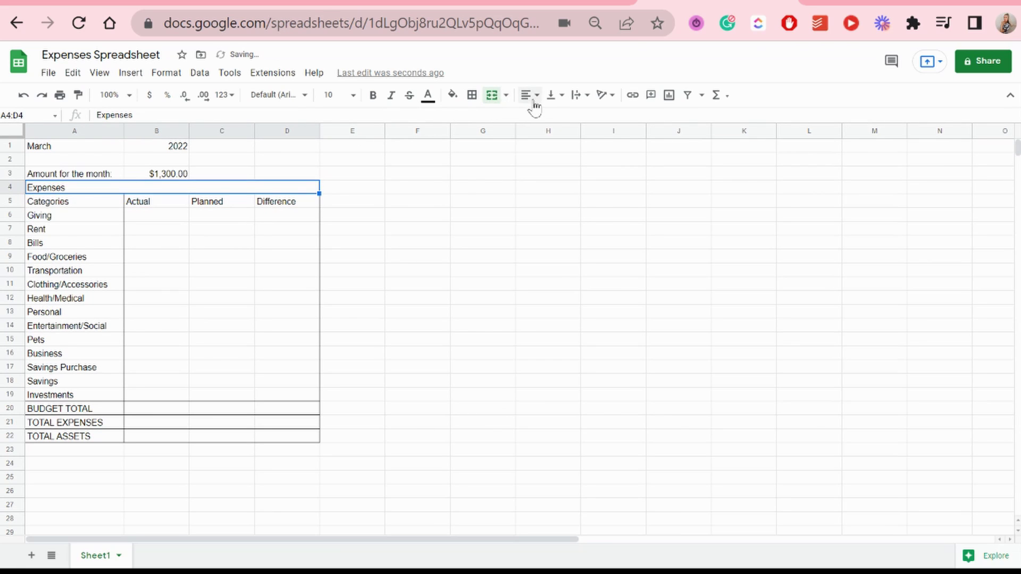
{"action": "left_click", "coordinate": [560, 96]}
{"action": "left_click", "coordinate": [568, 116]}
{"action": "left_click", "coordinate": [582, 96]}
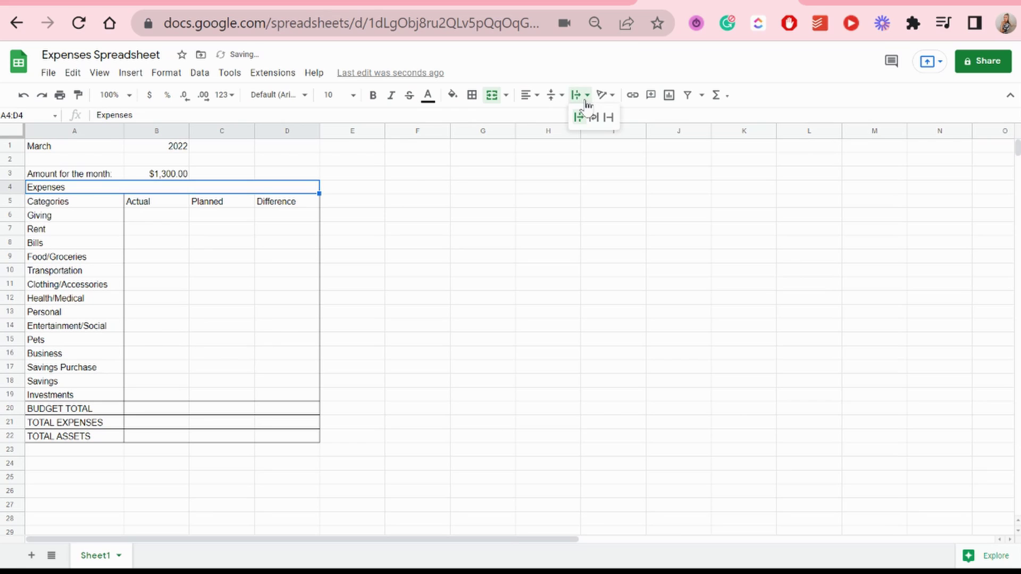
{"action": "left_click", "coordinate": [536, 97]}
{"action": "left_click", "coordinate": [544, 118]}
- Apply an outer border around the column header row A5:D5
{"action": "left_click_drag", "start_coordinate": [53, 201], "coordinate": [286, 206]}
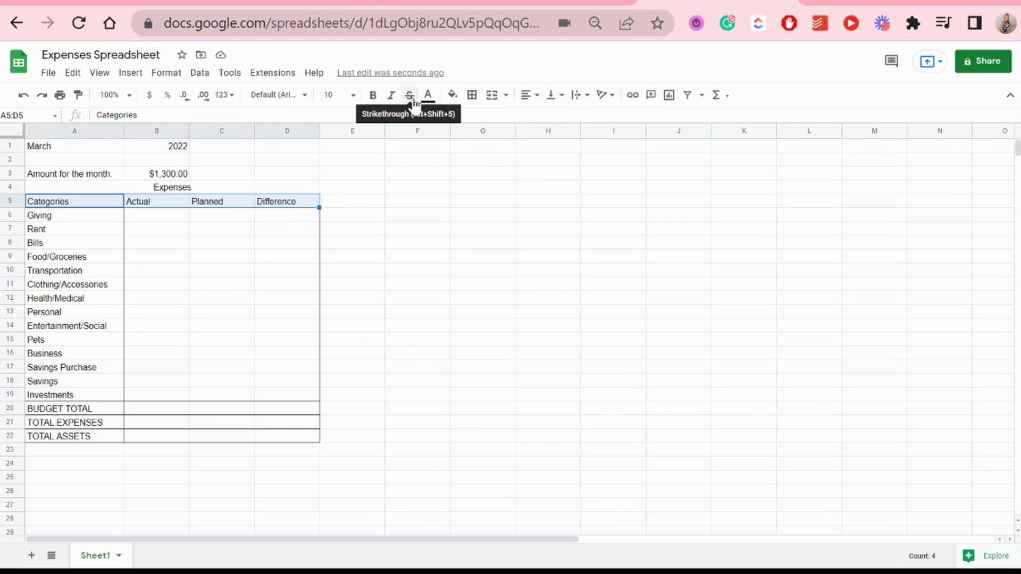
{"action": "left_click", "coordinate": [472, 94]}
{"action": "left_click", "coordinate": [547, 120]}
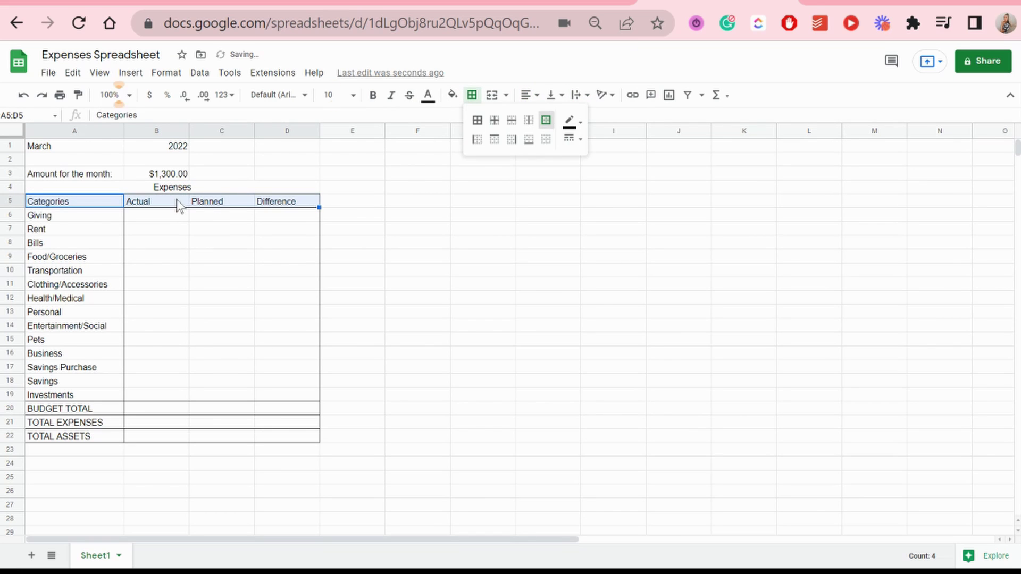
- Add borders to separate the Actual column B5:B22 and the Planned column C5:C22
{"action": "left_click_drag", "start_coordinate": [177, 203], "coordinate": [147, 437]}
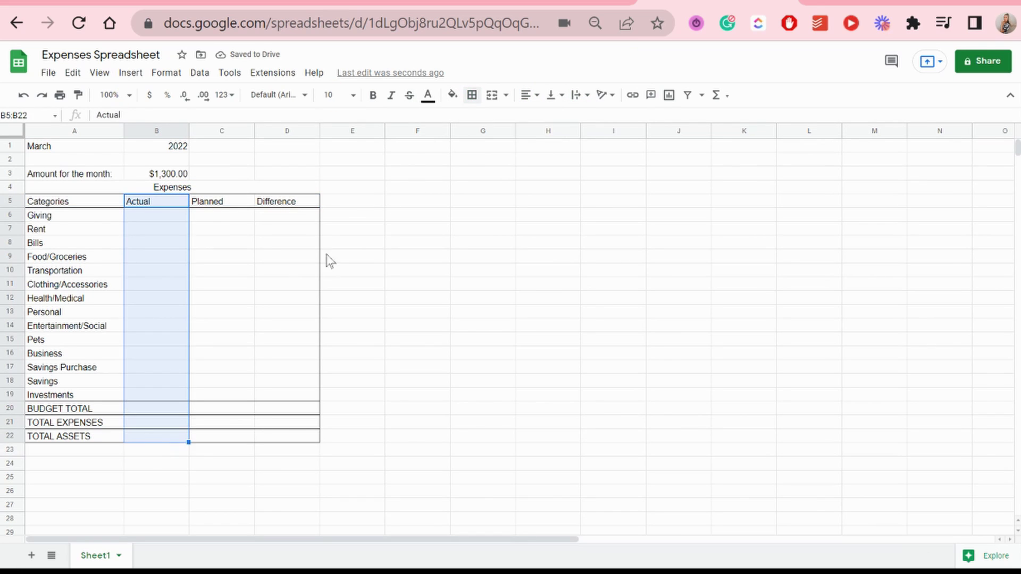
{"action": "left_click", "coordinate": [472, 95]}
{"action": "left_click", "coordinate": [502, 137]}
{"action": "left_click_drag", "start_coordinate": [240, 205], "coordinate": [243, 439]}
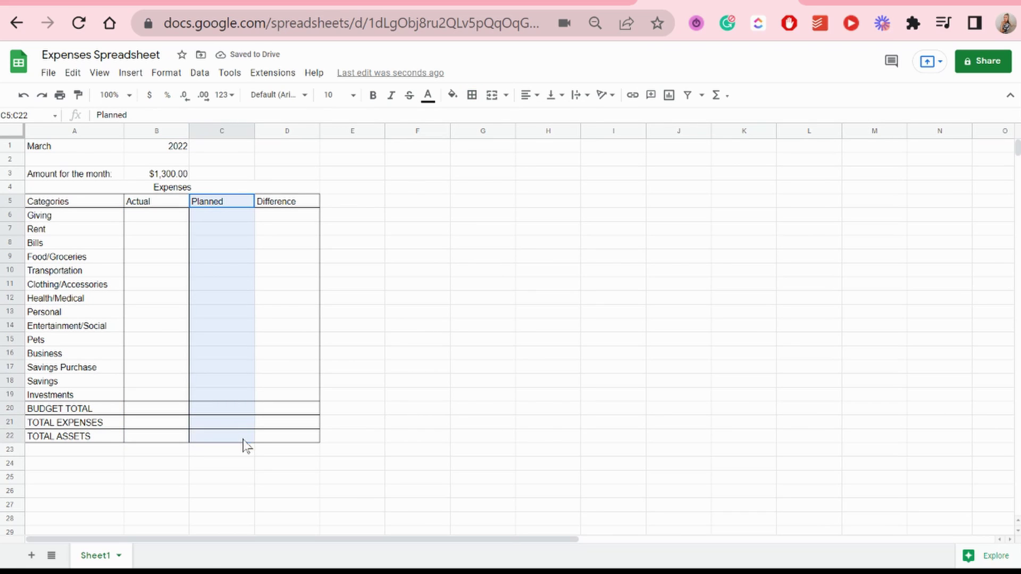
{"action": "left_click", "coordinate": [472, 95]}
{"action": "left_click", "coordinate": [546, 126]}
{"action": "left_click", "coordinate": [423, 289]}
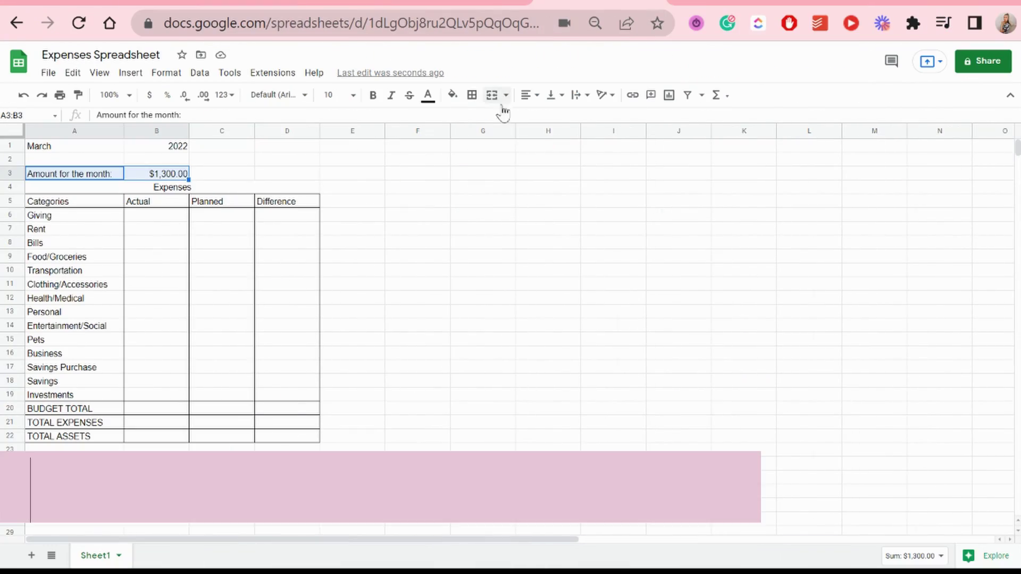
- Apply an outer border around the monthly amount cells A3:B3
{"action": "left_click", "coordinate": [472, 94]}
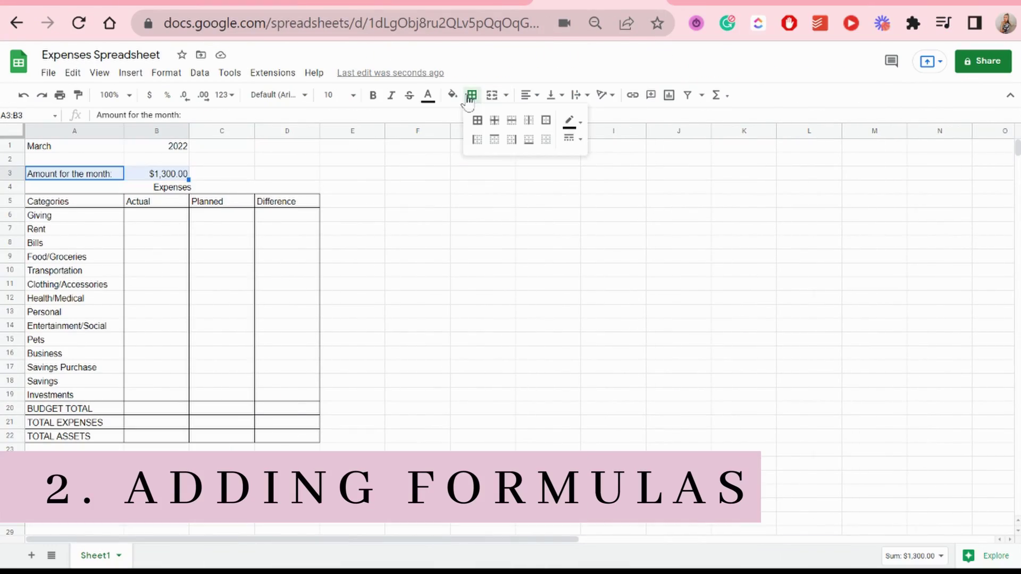
{"action": "left_click", "coordinate": [546, 126]}
{"action": "left_click", "coordinate": [425, 290]}
- Enter the formula =C6-B6 in D6 to calculate the difference for Giving
{"action": "left_click", "coordinate": [287, 218]}
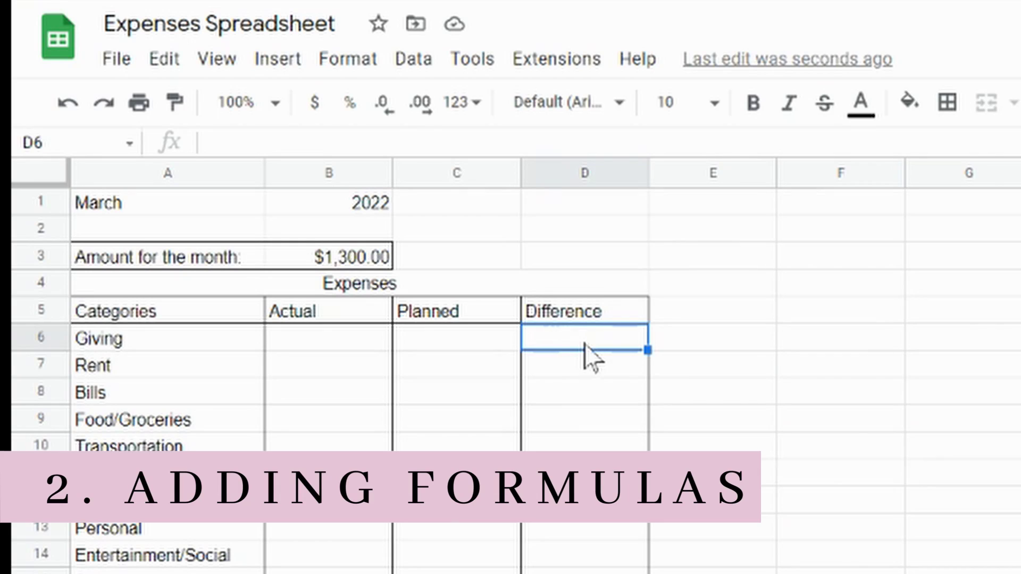
{"action": "left_click", "coordinate": [272, 139]}
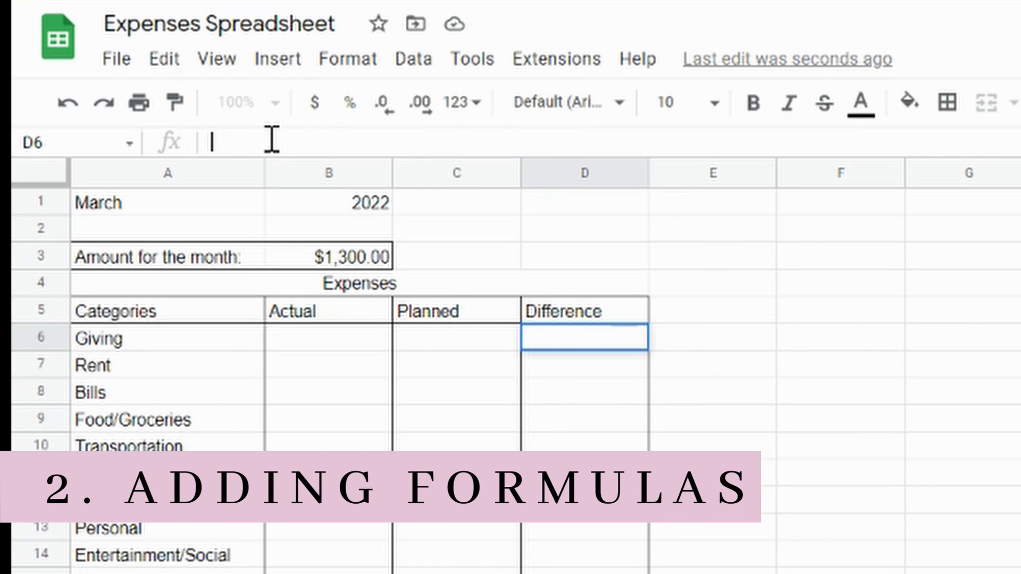
{"action": "type", "text": "=D5-C5"}
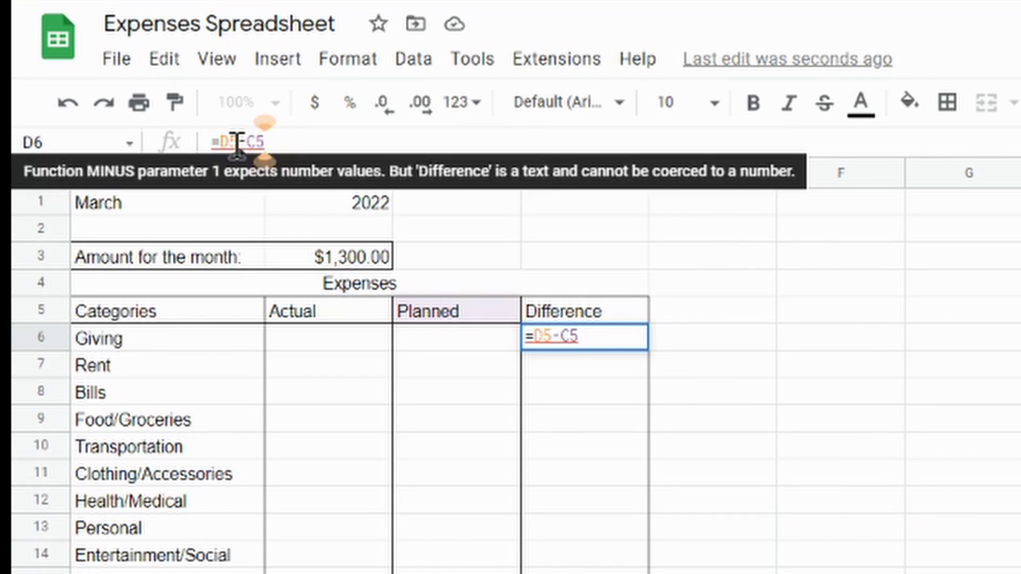
{"action": "key", "text": "BackSpace"}
{"action": "type", "text": "6"}
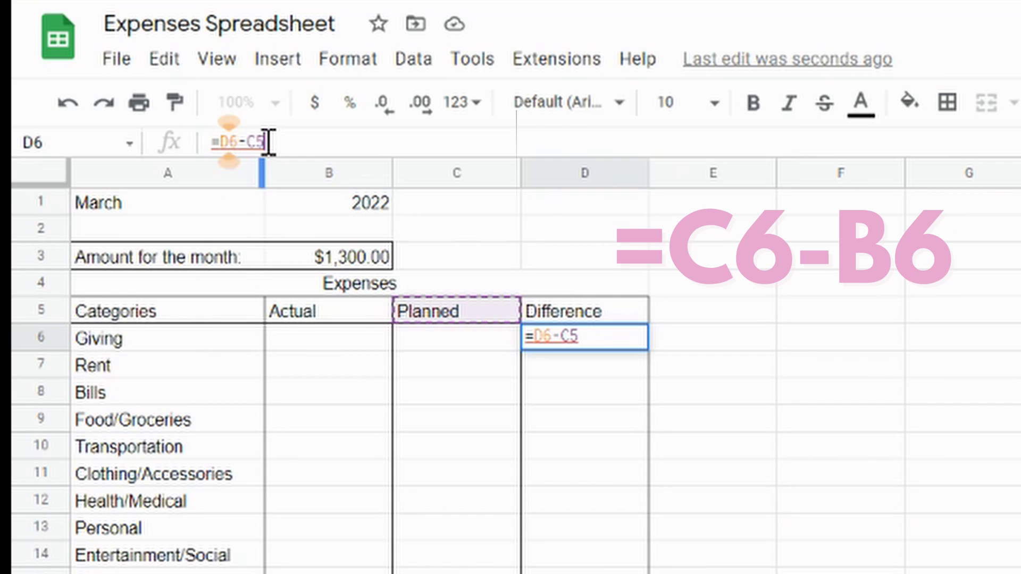
{"action": "key", "text": "BackSpace"}
{"action": "type", "text": "6"}
{"action": "left_click", "coordinate": [229, 142]}
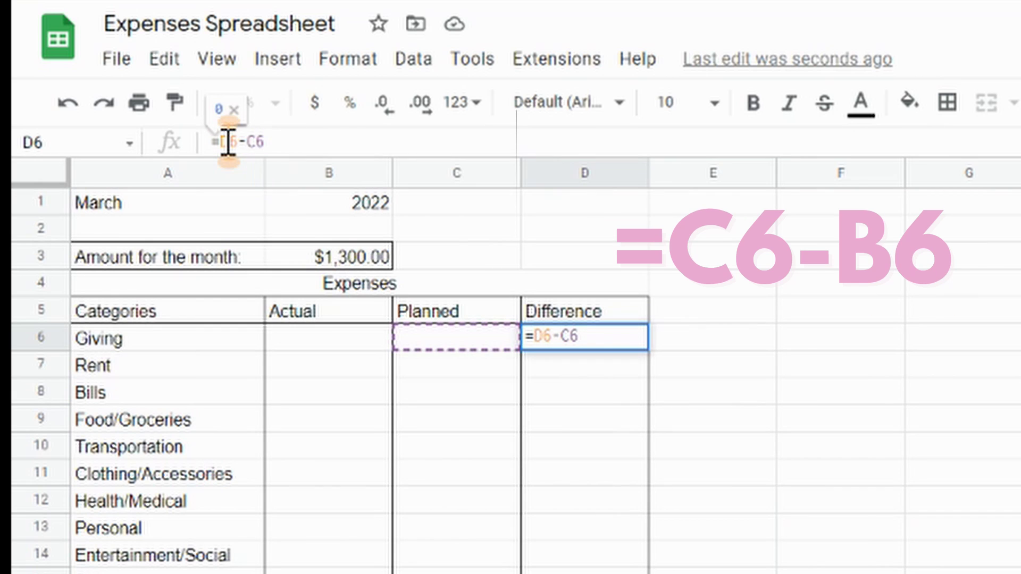
{"action": "key", "text": "BackSpace"}
{"action": "type", "text": "c"}
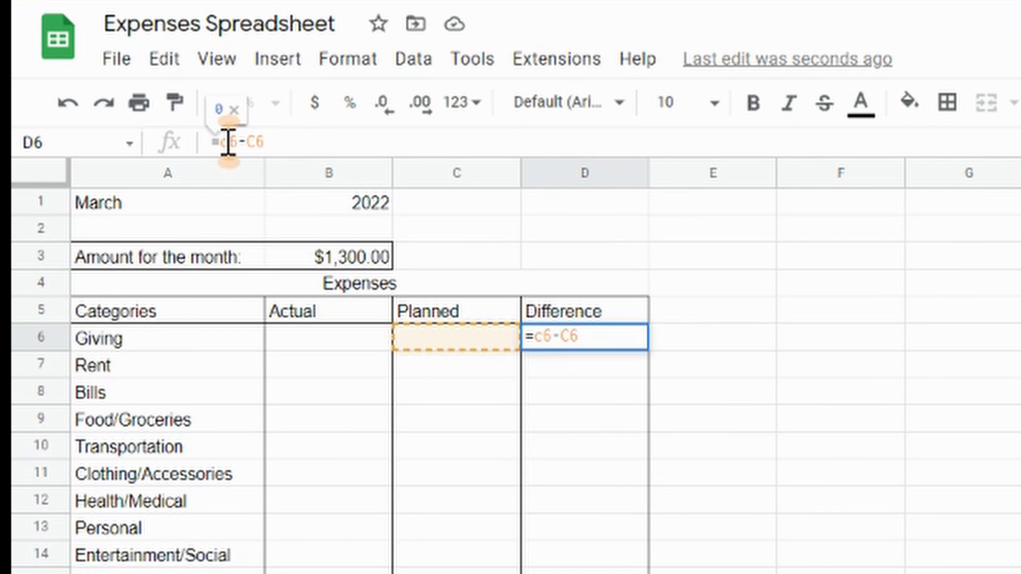
{"action": "left_click", "coordinate": [255, 142]}
{"action": "key", "text": "BackSpace"}
{"action": "type", "text": "b"}
{"action": "key", "text": "Return"}
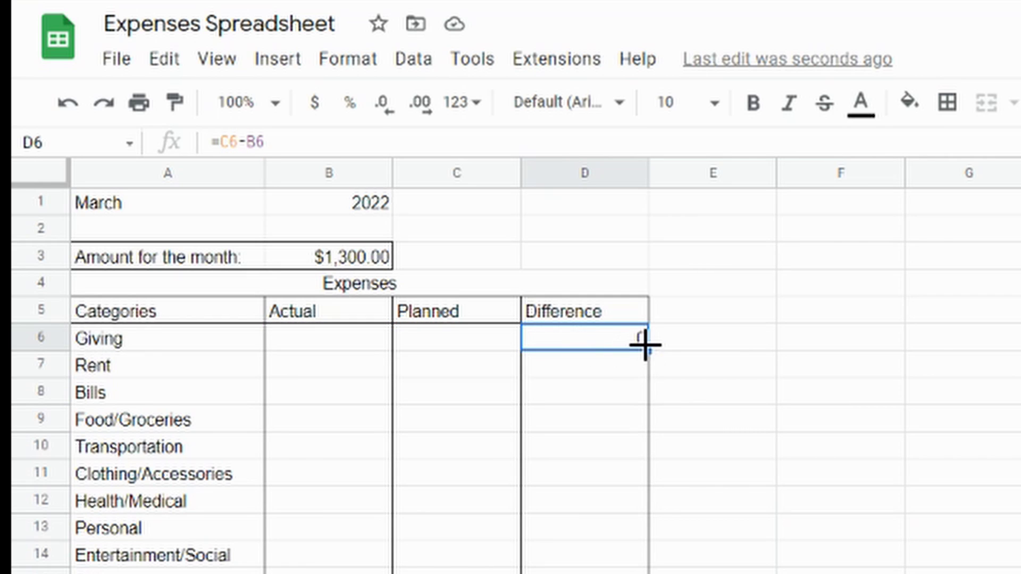
- Fill the difference formula down from D6 to D19 and format the range as dollar currency
{"action": "left_click_drag", "start_coordinate": [648, 350], "coordinate": [508, 505]}
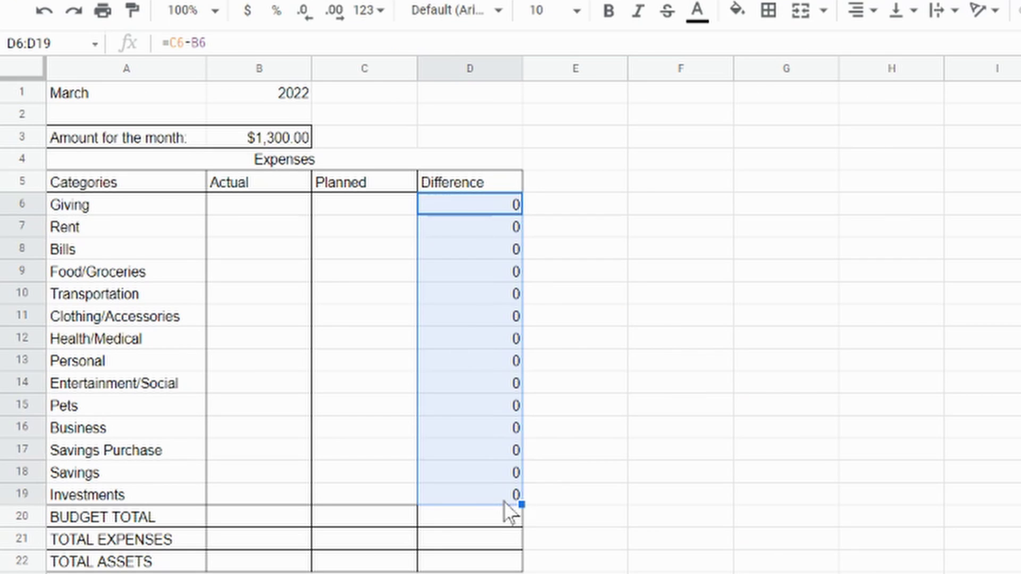
{"action": "left_click", "coordinate": [244, 20]}
- Set the font size of A3:B3 to 14 and widen column A to fit the monthly amount label
{"action": "left_click_drag", "start_coordinate": [92, 138], "coordinate": [235, 138]}
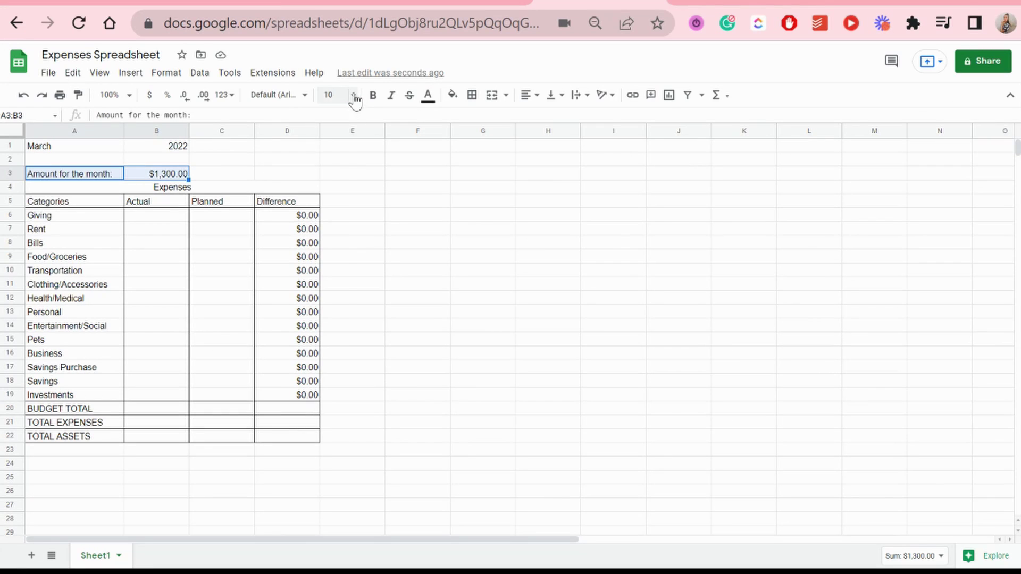
{"action": "left_click", "coordinate": [553, 10]}
{"action": "left_click", "coordinate": [556, 245]}
{"action": "left_click", "coordinate": [337, 96]}
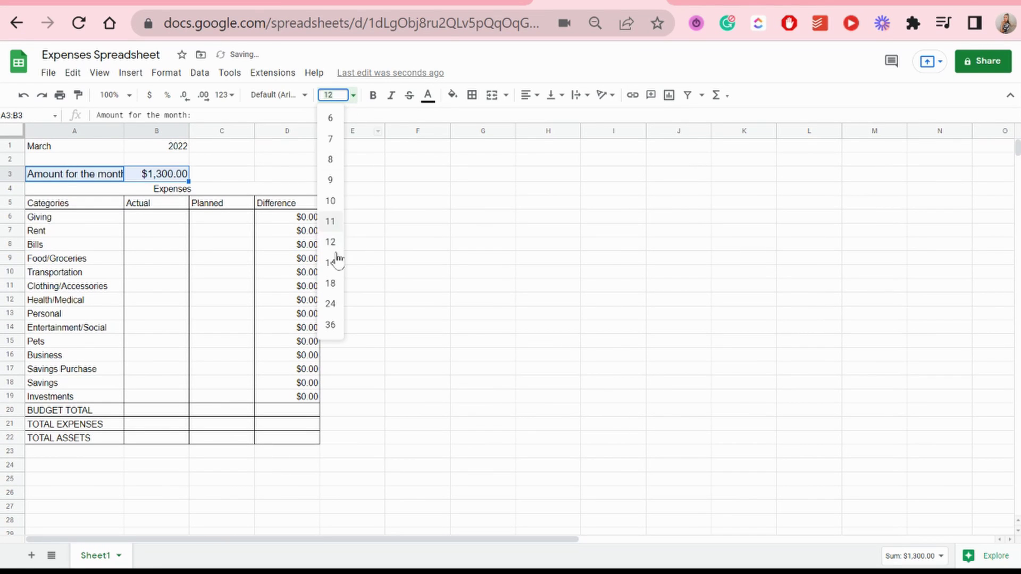
{"action": "left_click", "coordinate": [336, 263]}
{"action": "left_click_drag", "start_coordinate": [122, 127], "coordinate": [154, 126]}
- Set the font size of the category names in A6:A19 to 12
{"action": "left_click_drag", "start_coordinate": [114, 219], "coordinate": [125, 399]}
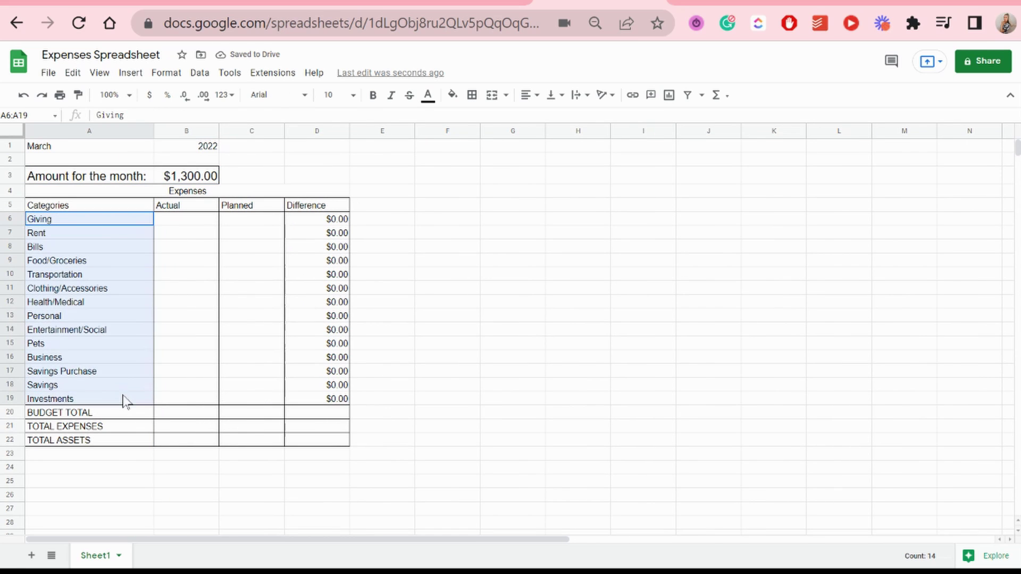
{"action": "left_click", "coordinate": [351, 96]}
{"action": "left_click", "coordinate": [341, 241]}
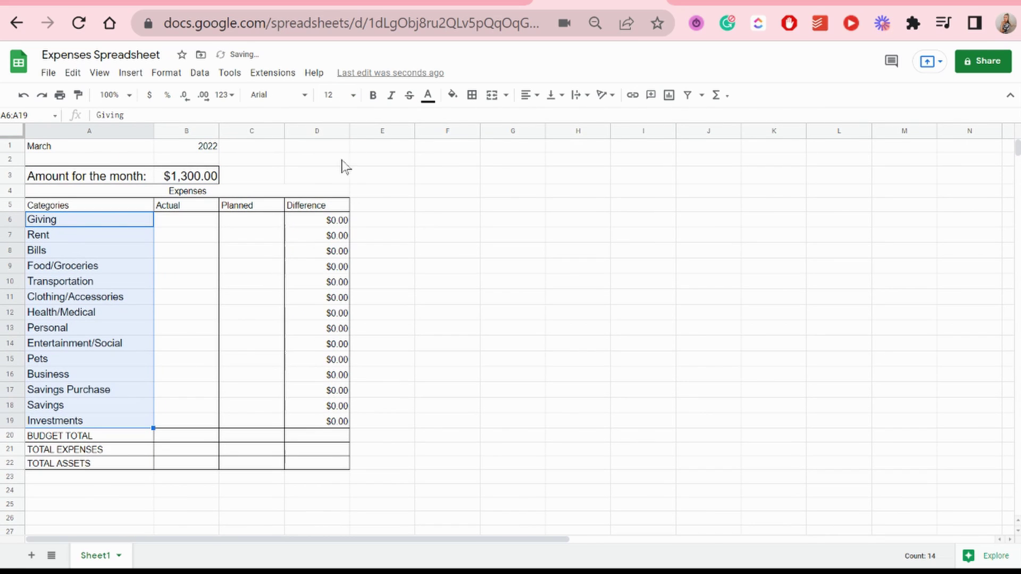
{"action": "left_click", "coordinate": [343, 96]}
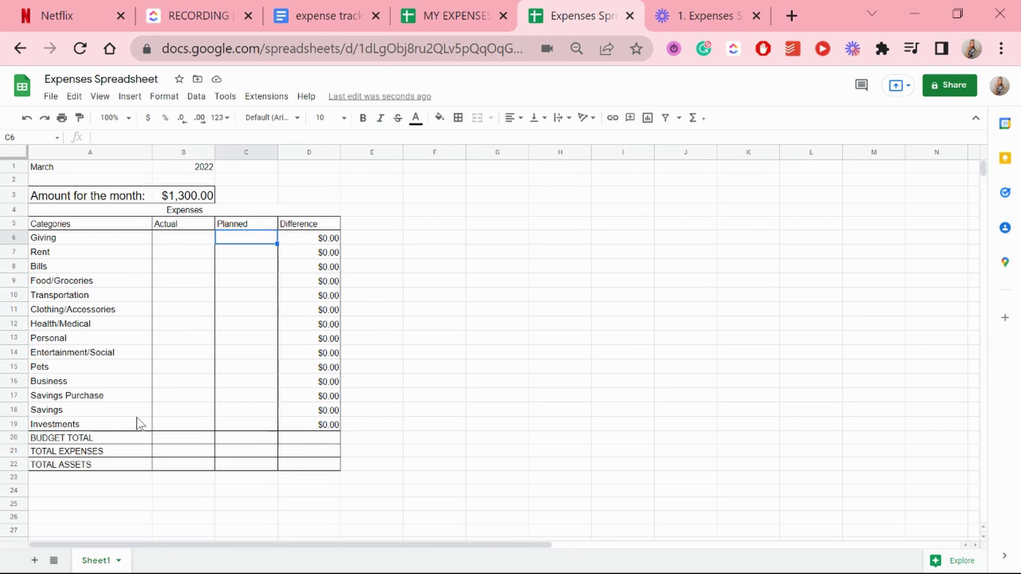
- Change the Savings difference formula in D18 to =B18-C18
{"action": "left_click", "coordinate": [306, 410]}
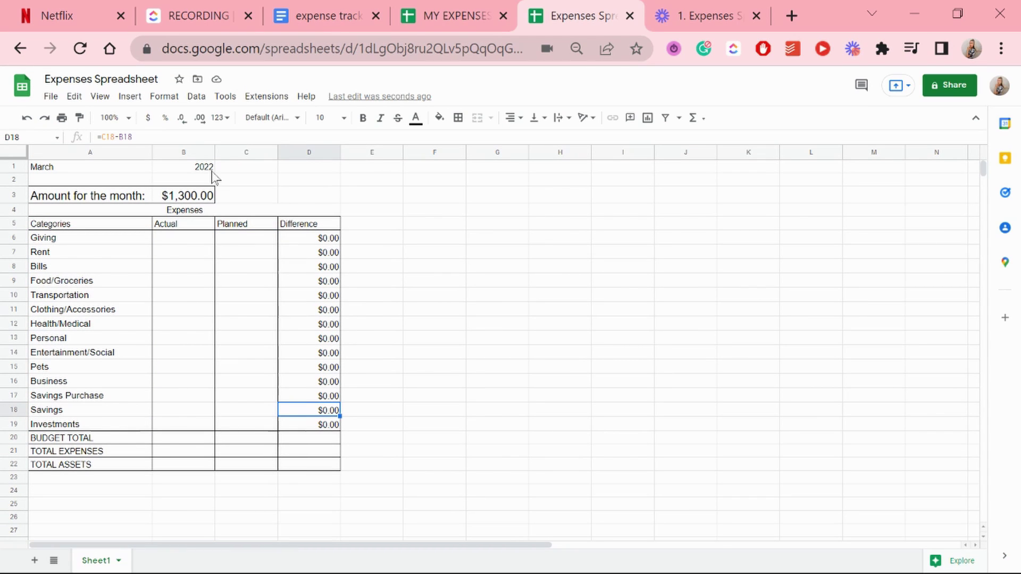
{"action": "left_click", "coordinate": [107, 138]}
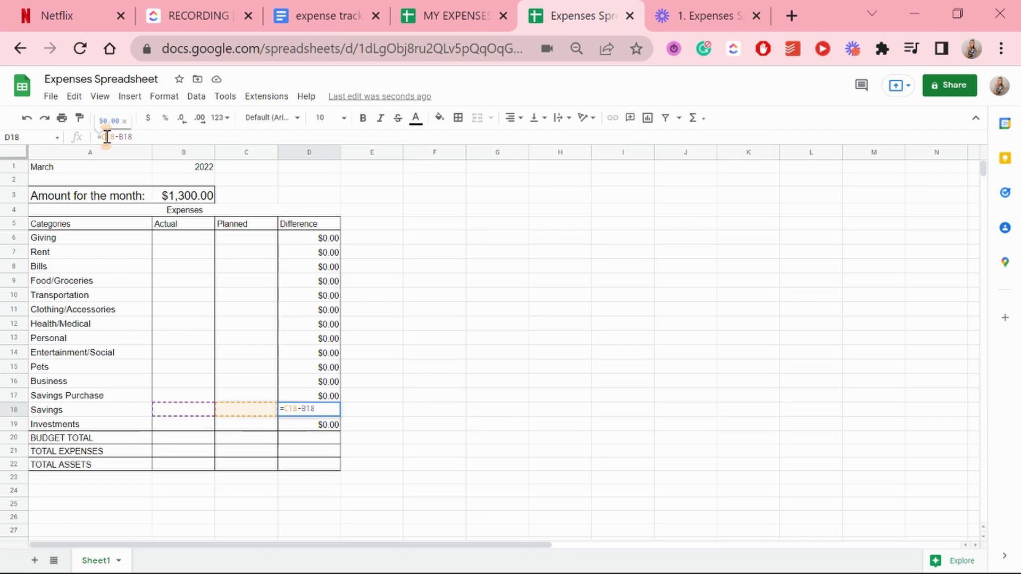
{"action": "key", "text": "BackSpace"}
{"action": "type", "text": "b"}
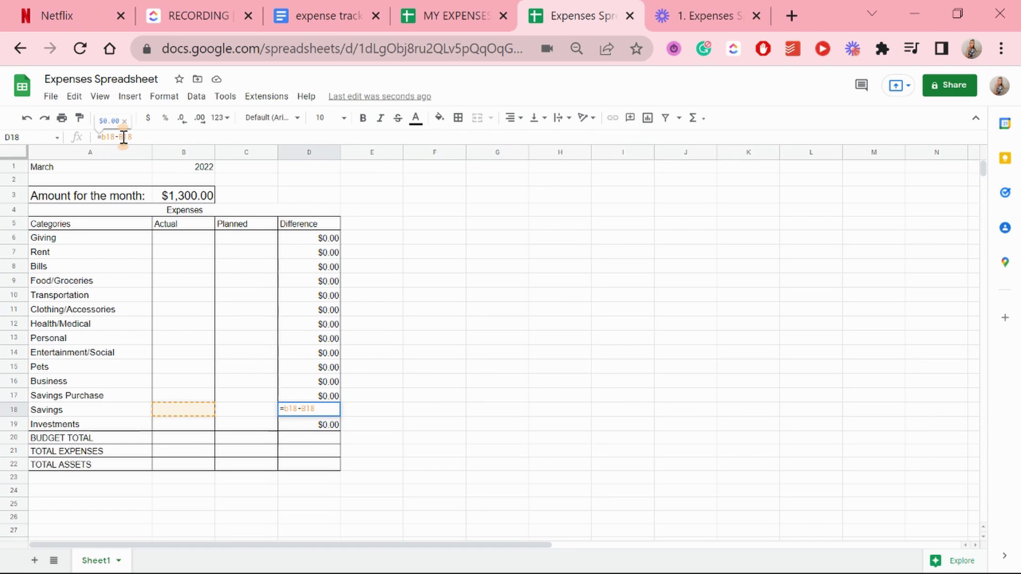
{"action": "key", "text": "BackSpace"}
{"action": "type", "text": "c"}
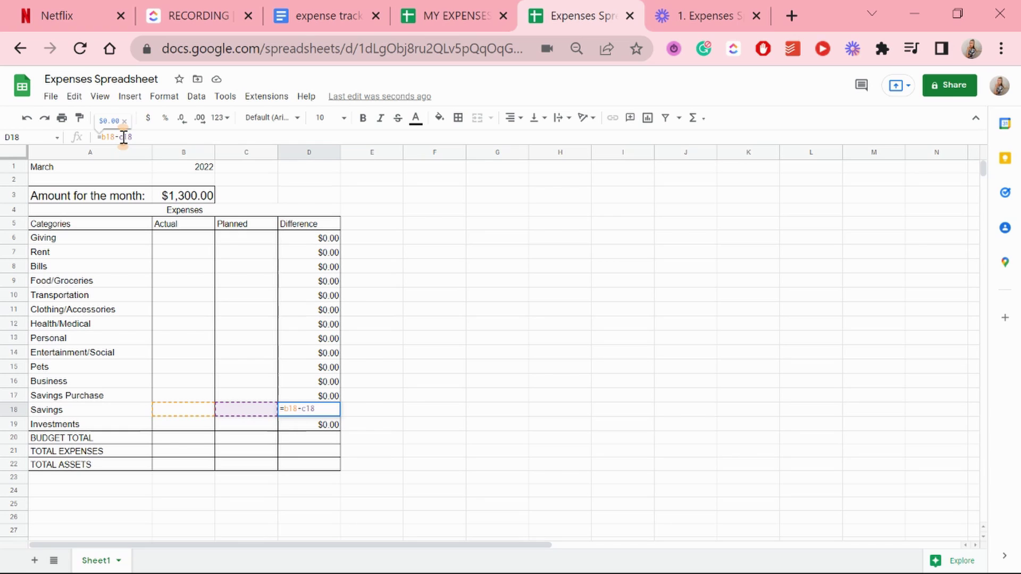
{"action": "key", "text": "Return"}
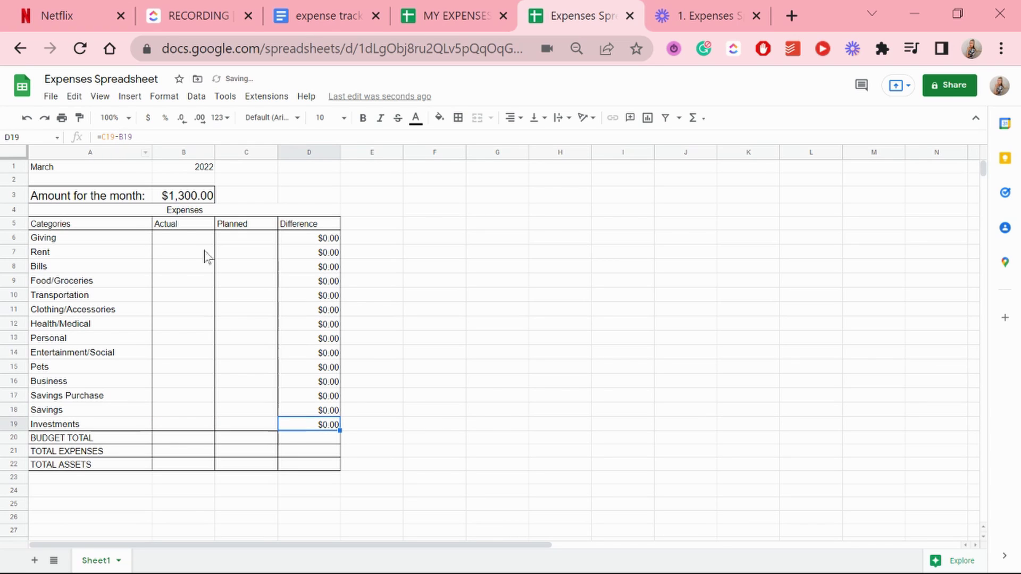
- Fill the difference formula from D18 down to D19
{"action": "left_click", "coordinate": [323, 413]}
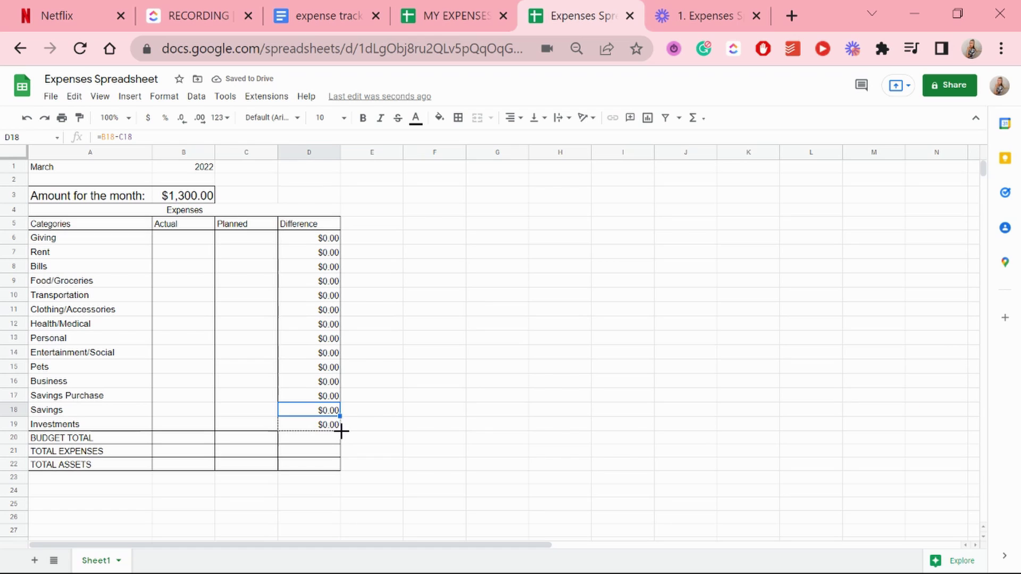
{"action": "left_click_drag", "start_coordinate": [341, 431], "coordinate": [342, 427]}
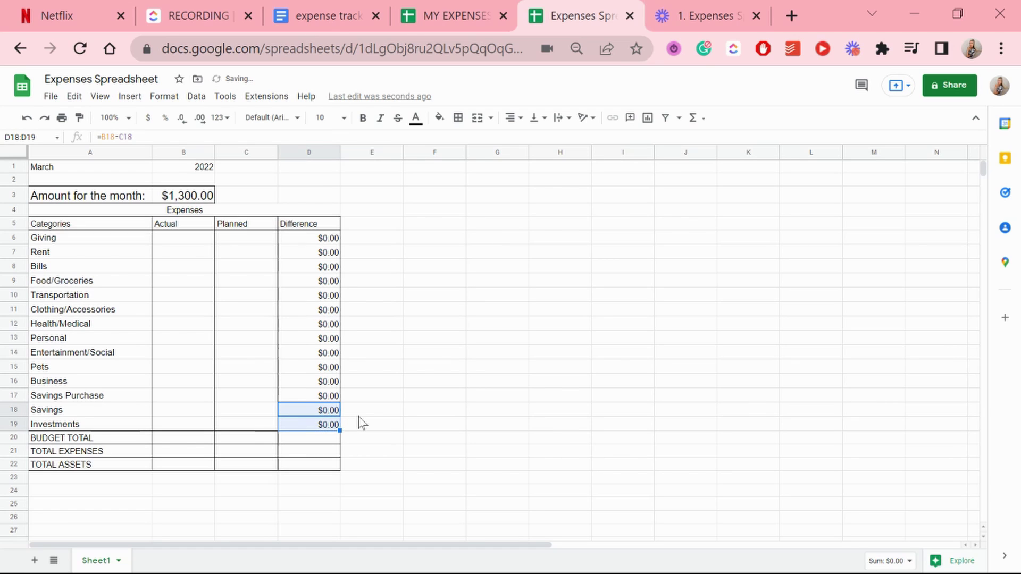
{"action": "left_click", "coordinate": [358, 416]}
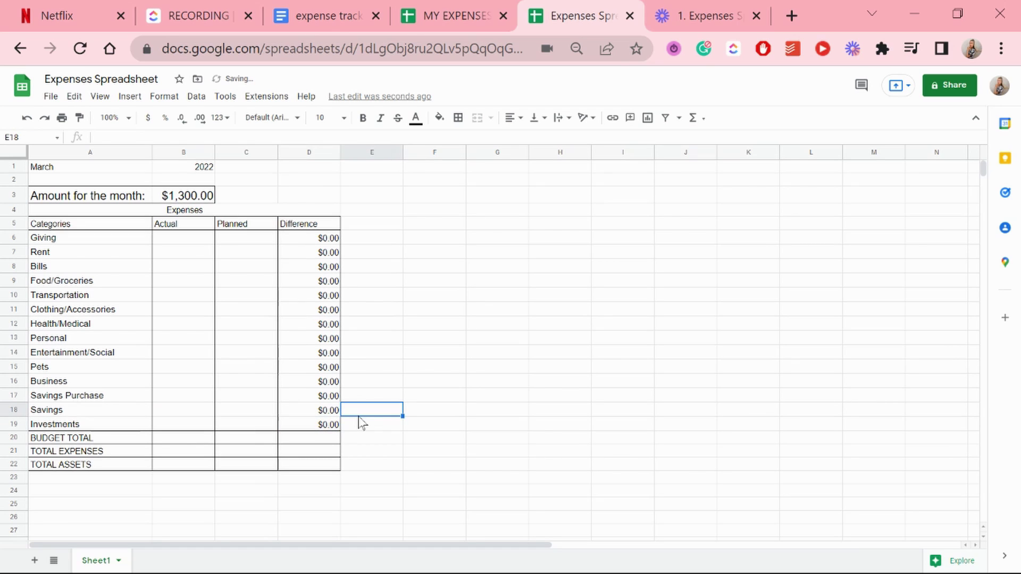
{"action": "left_click", "coordinate": [317, 424]}
{"action": "left_click", "coordinate": [311, 411]}
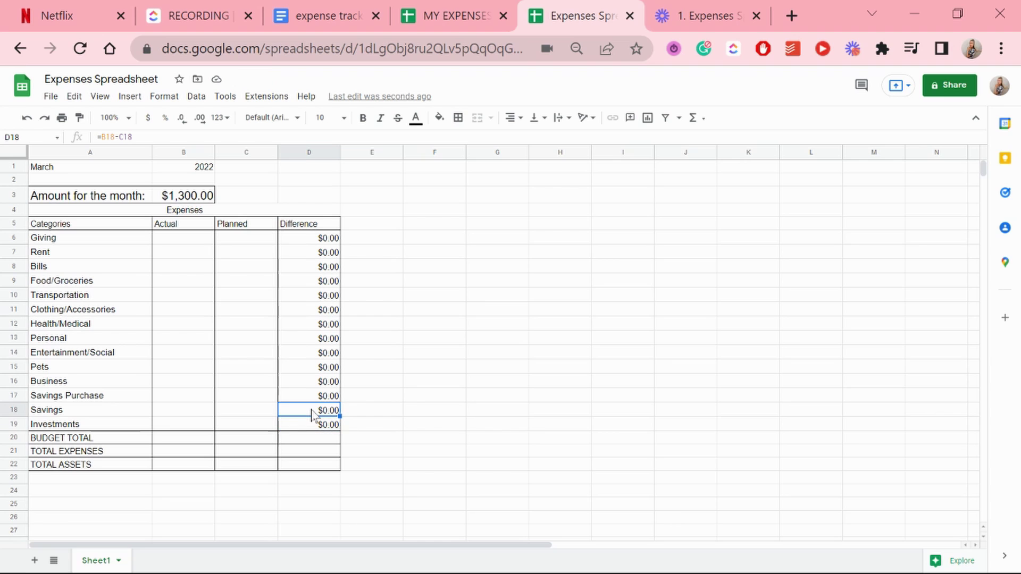
- Copy the category names from A6:A19 to H6:H19 and widen column H to fit them
{"action": "left_click_drag", "start_coordinate": [99, 232], "coordinate": [108, 497]}
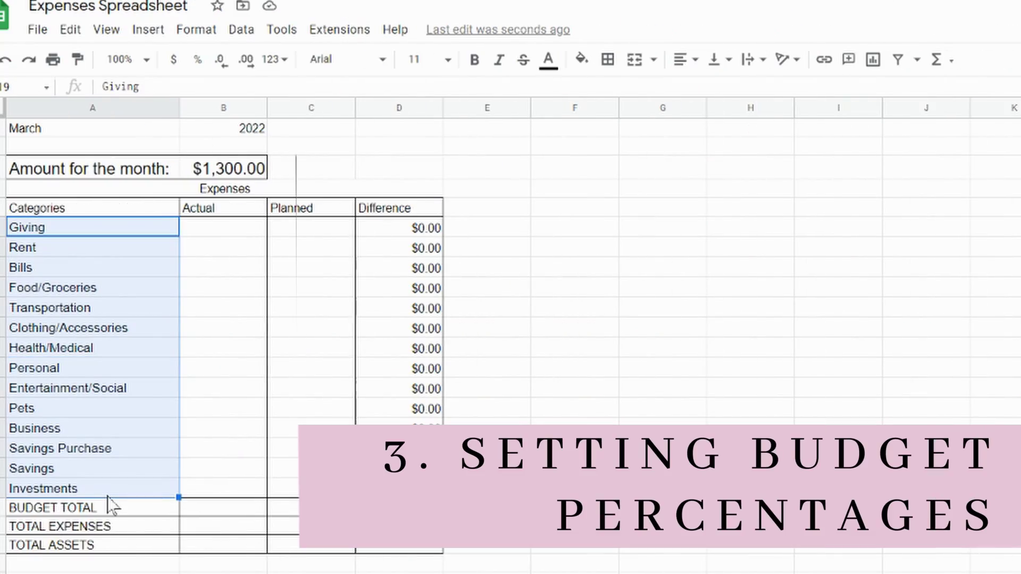
{"action": "key", "text": "ctrl+c"}
{"action": "left_click", "coordinate": [755, 233]}
{"action": "key", "text": "ctrl+v"}
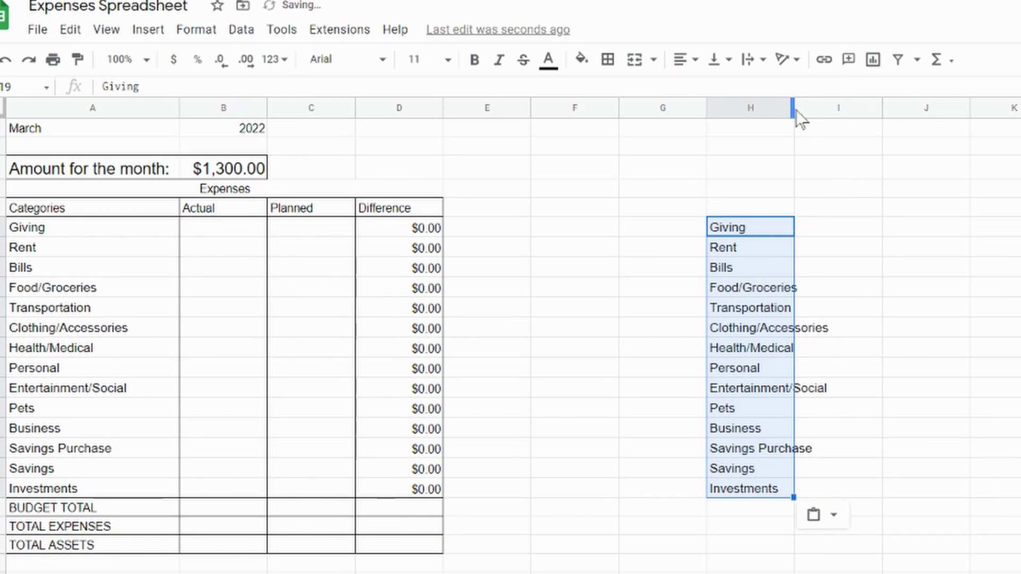
{"action": "left_click_drag", "start_coordinate": [794, 107], "coordinate": [840, 111]}
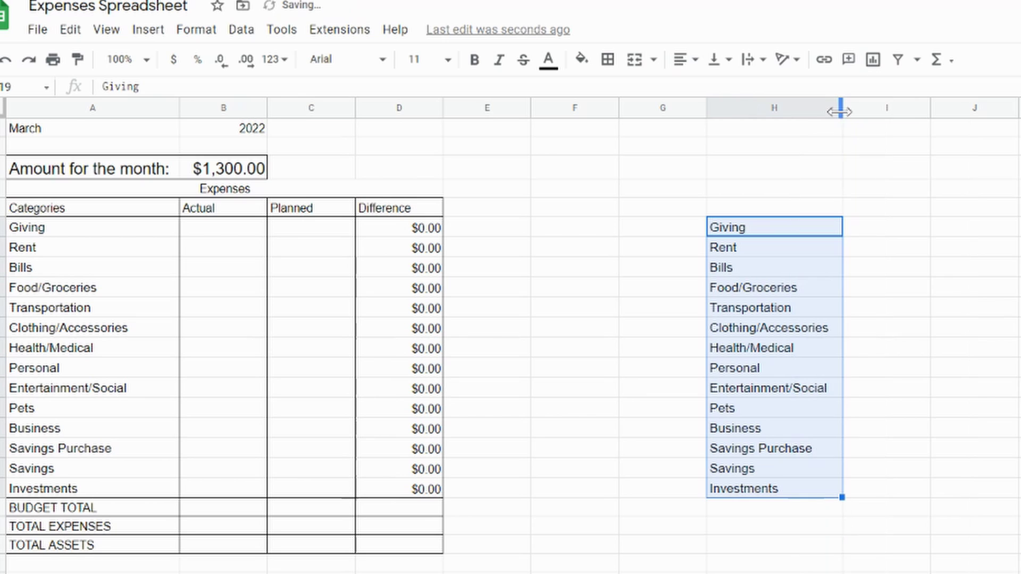
- Enter the heading % in I5 above the empty column beside the copied categories
{"action": "left_click", "coordinate": [865, 235]}
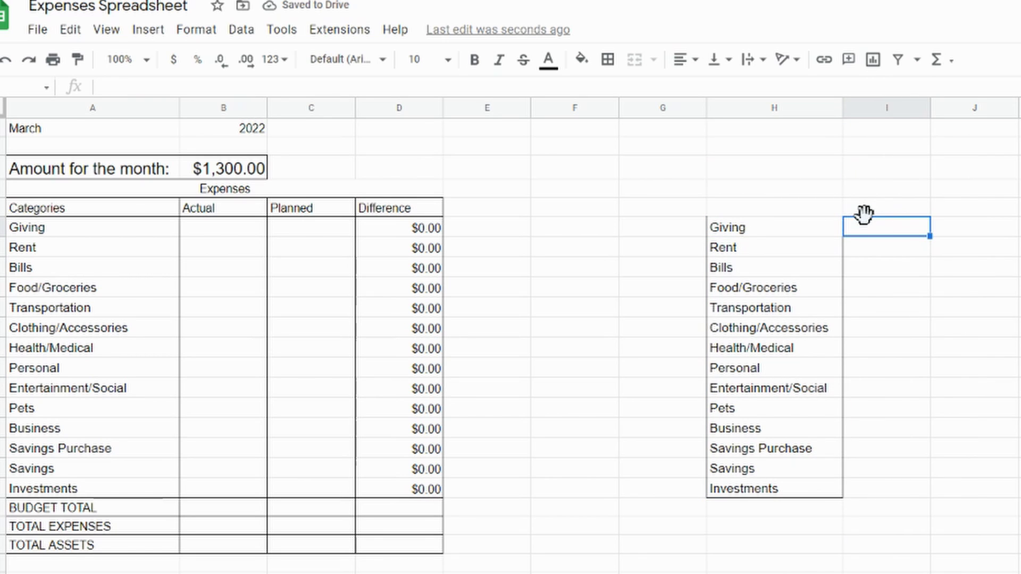
{"action": "left_click", "coordinate": [883, 210]}
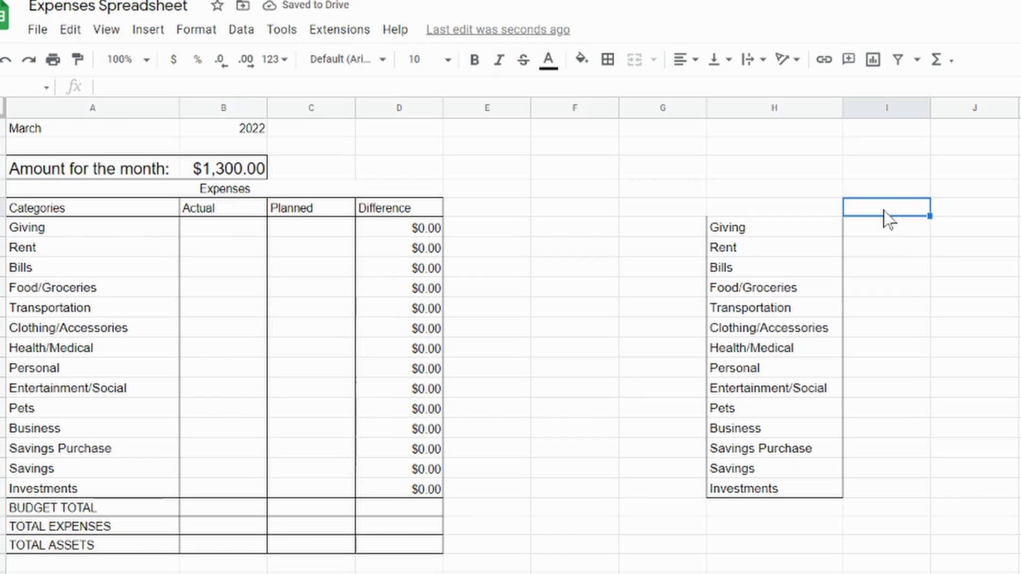
{"action": "type", "text": "%"}
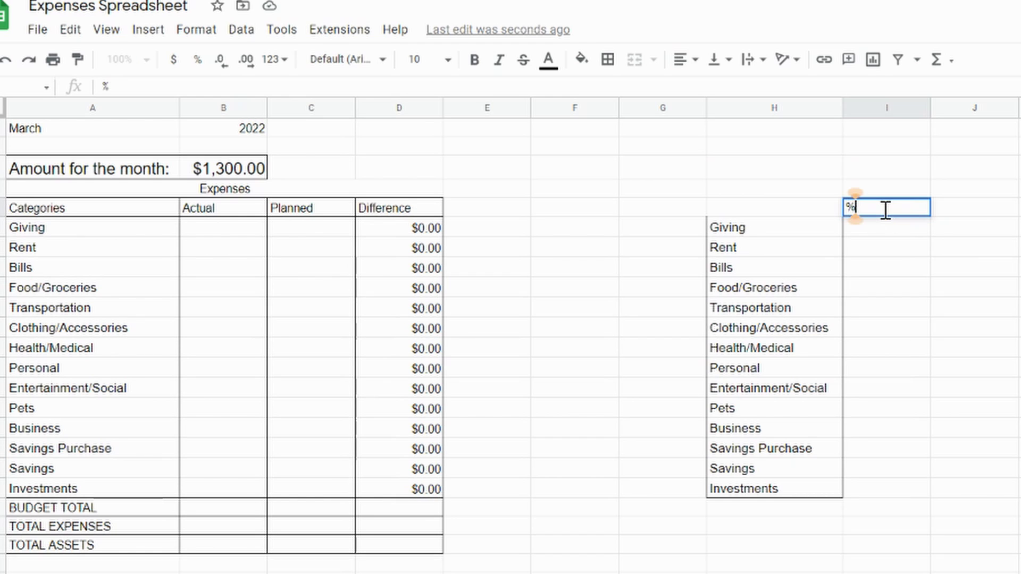
- Total the percentage column in I20 with the formula =sum(i6:i19)
{"action": "left_click", "coordinate": [883, 509]}
{"action": "left_click", "coordinate": [149, 92]}
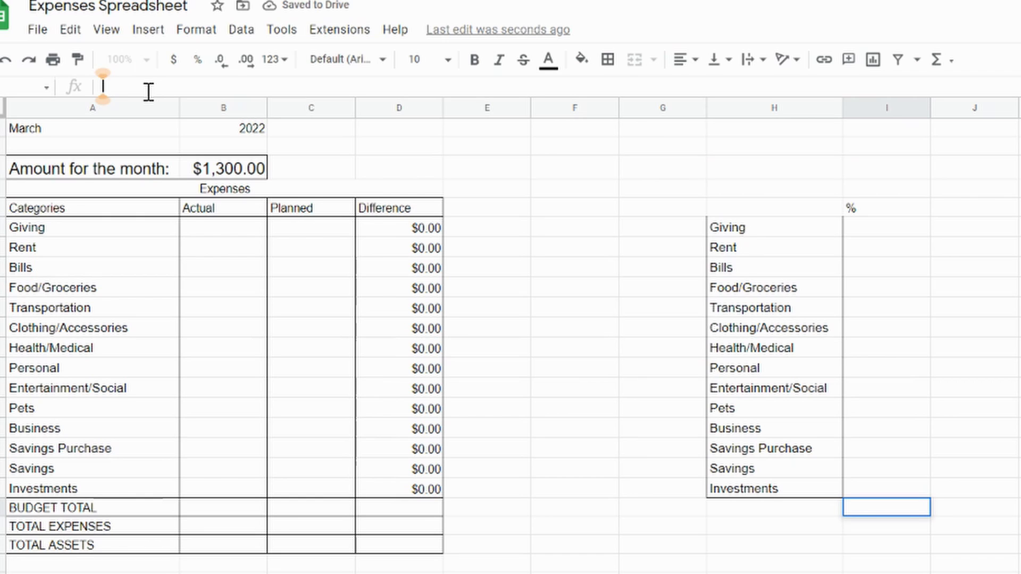
{"action": "type", "text": "+"}
{"action": "type", "text": "sum("}
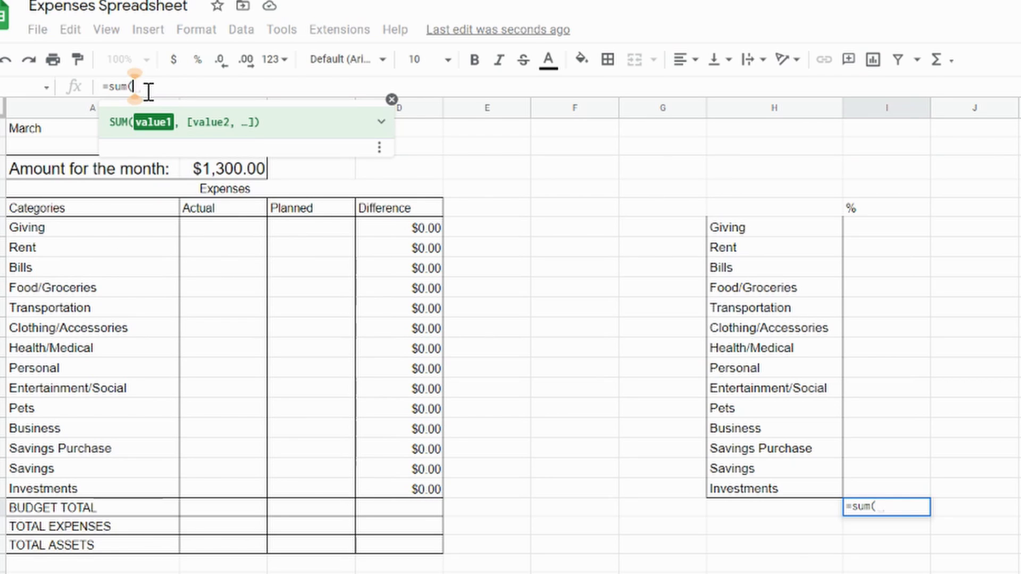
{"action": "type", "text": "i7"}
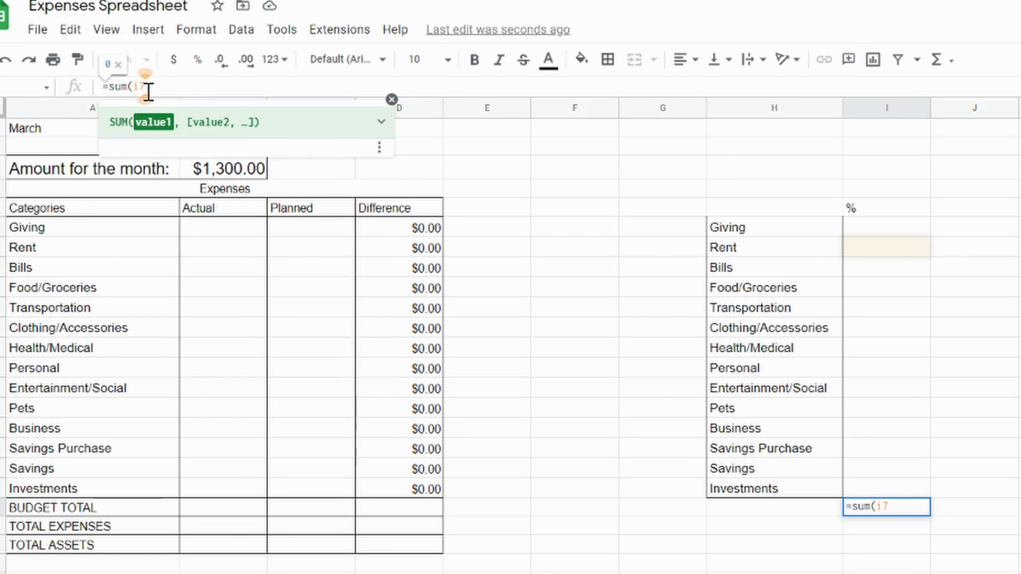
{"action": "key", "text": "BackSpace"}
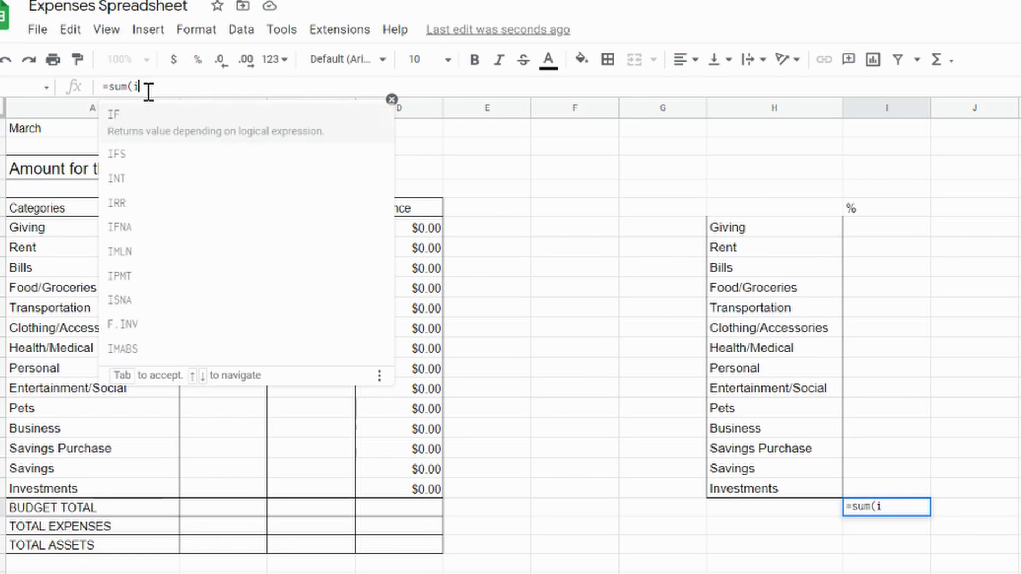
{"action": "type", "text": "6"}
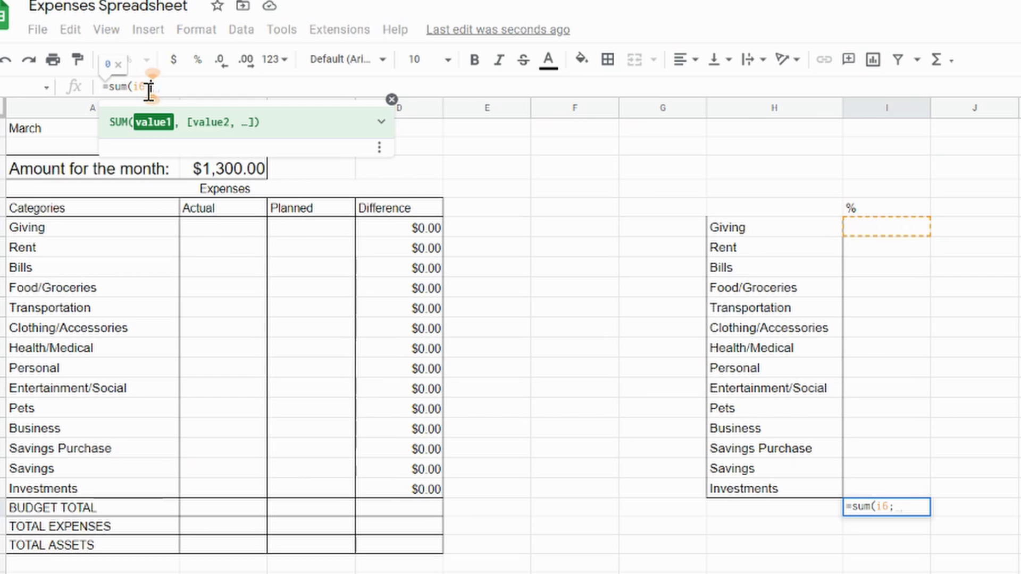
{"action": "type", "text": ":"}
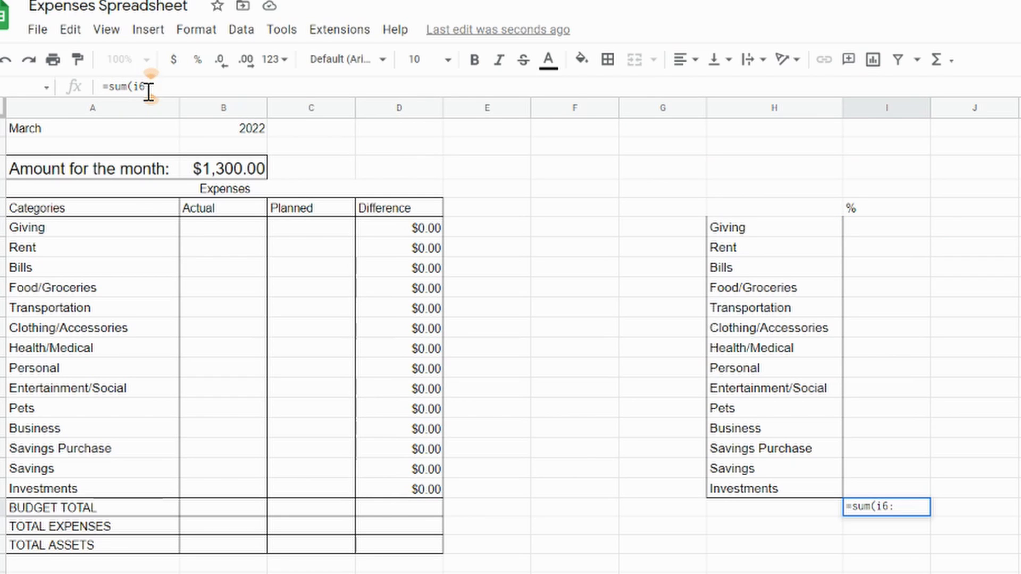
{"action": "type", "text": "i"}
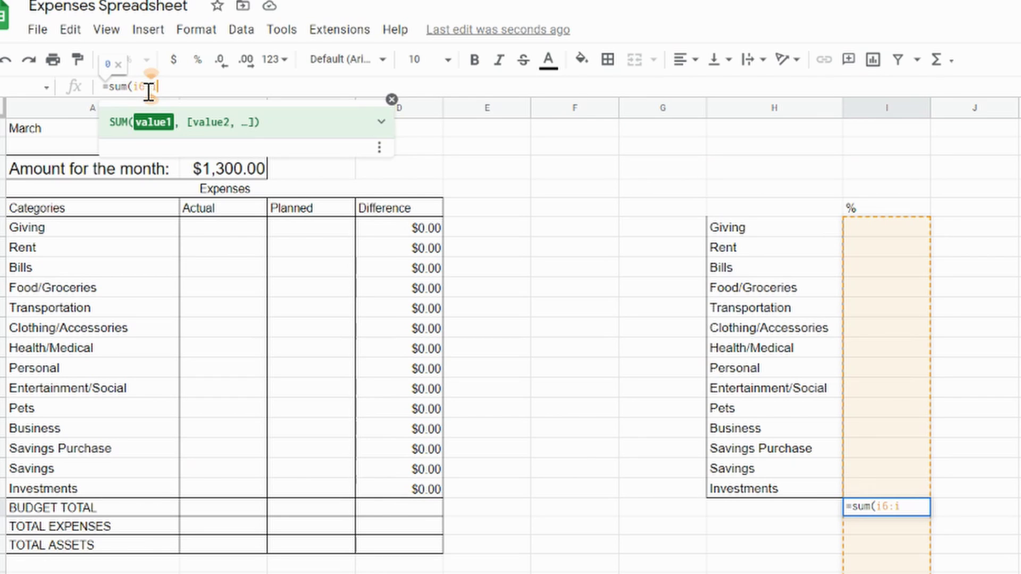
{"action": "type", "text": "19"}
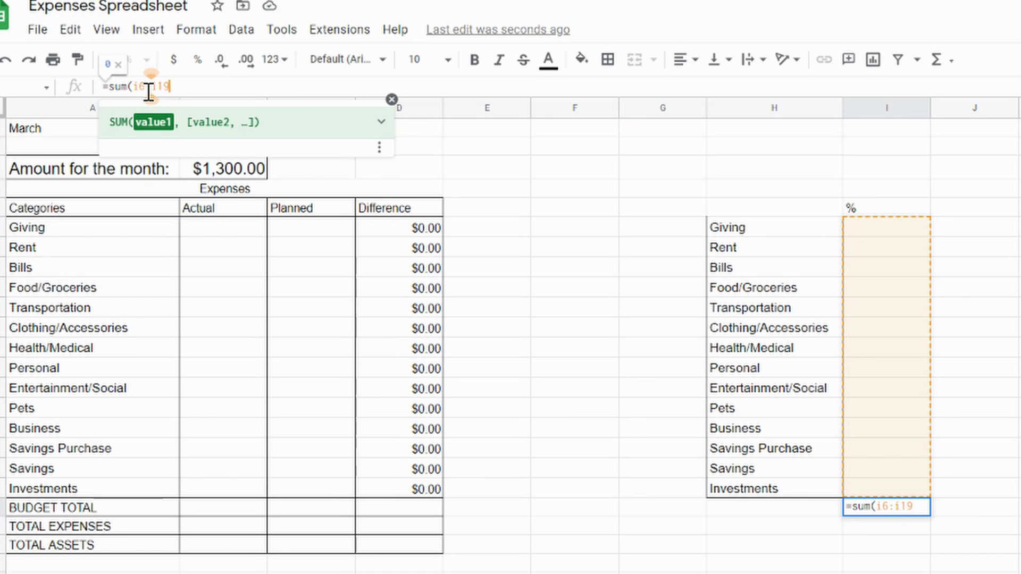
{"action": "type", "text": ")"}
{"action": "key", "text": "Return"}
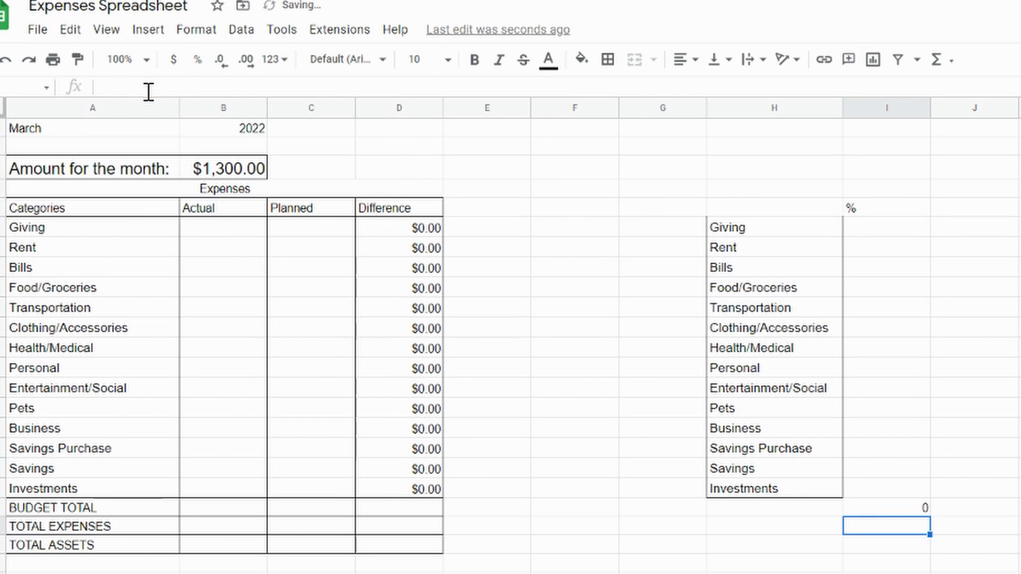
- Enter 1 for Giving in I6 and format I6:I19 as percent
{"action": "left_click", "coordinate": [878, 234]}
{"action": "type", "text": "1"}
{"action": "key", "text": "Return"}
{"action": "left_click_drag", "start_coordinate": [878, 230], "coordinate": [892, 489]}
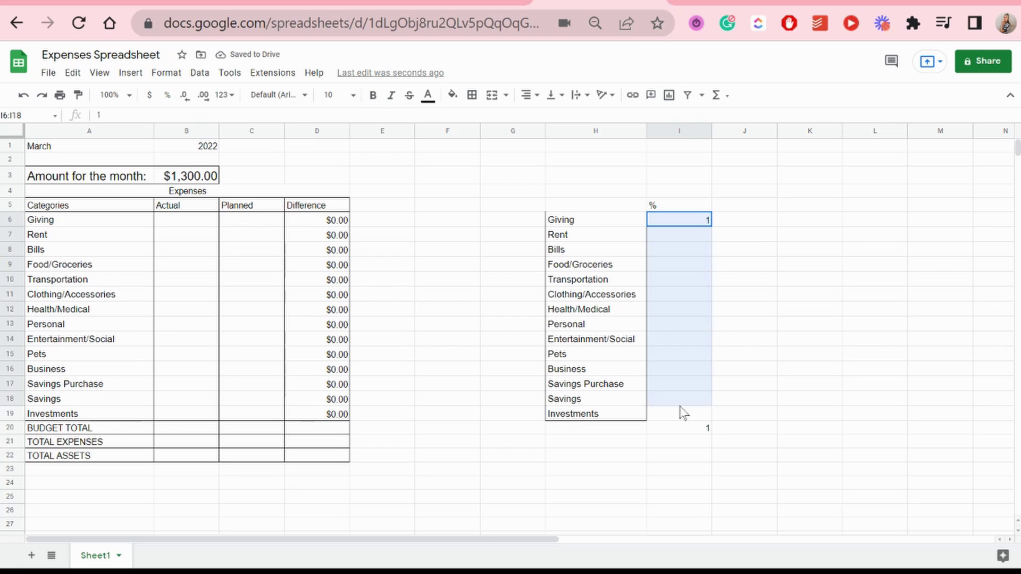
{"action": "left_click_drag", "start_coordinate": [683, 413], "coordinate": [684, 415]}
{"action": "left_click", "coordinate": [166, 73]}
{"action": "mouse_move", "coordinate": [199, 128]}
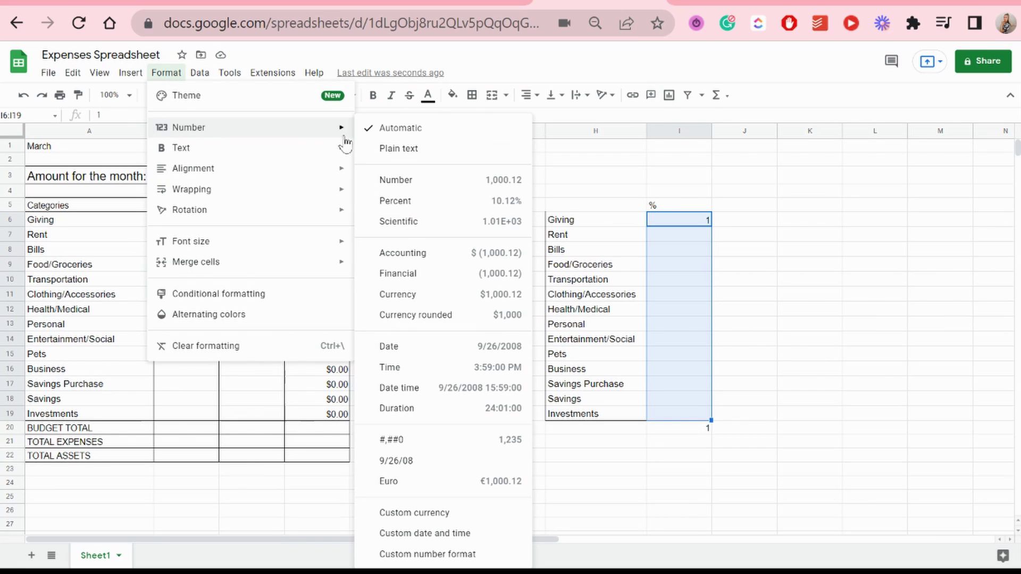
{"action": "left_click", "coordinate": [411, 207]}
- Enter the percentages for Giving through Business in I6:I16: 1, 27, 7, 11, 1, 5, 4, 5, 6, 4 and 3
{"action": "left_click", "coordinate": [694, 221]}
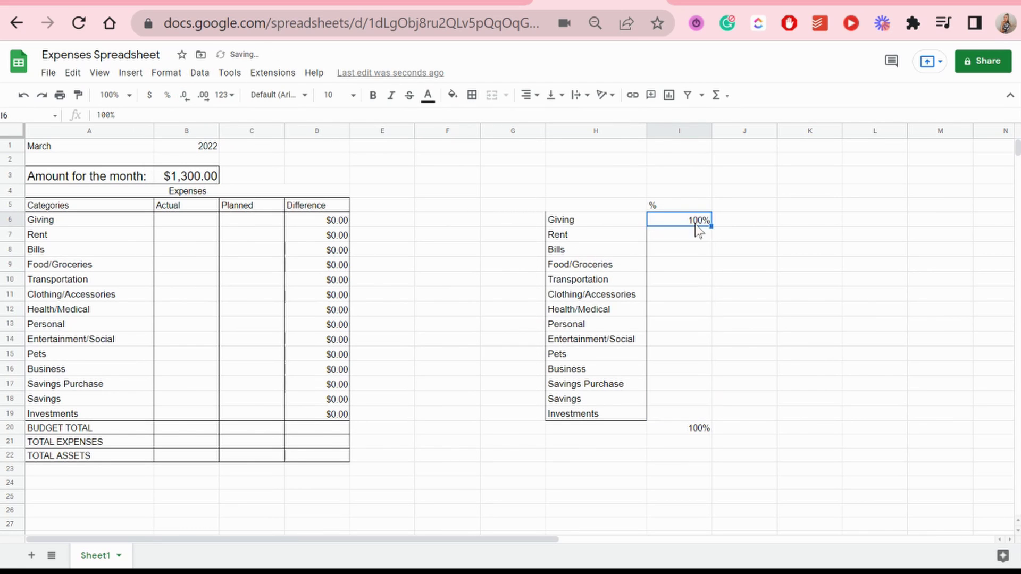
{"action": "type", "text": "1"}
{"action": "key", "text": "Return"}
{"action": "type", "text": "27"}
{"action": "key", "text": "Return"}
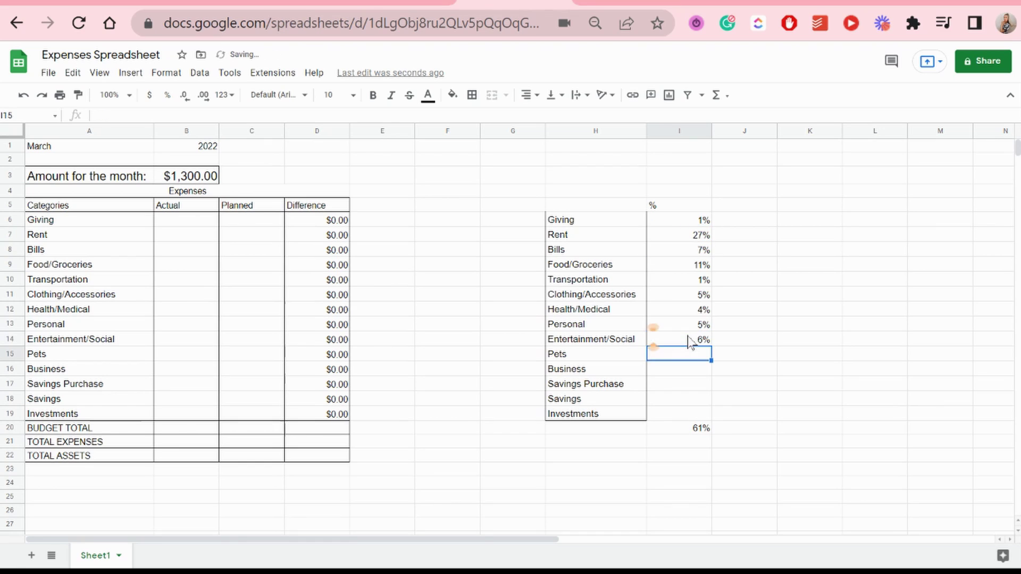
{"action": "type", "text": "4"}
{"action": "key", "text": "Return"}
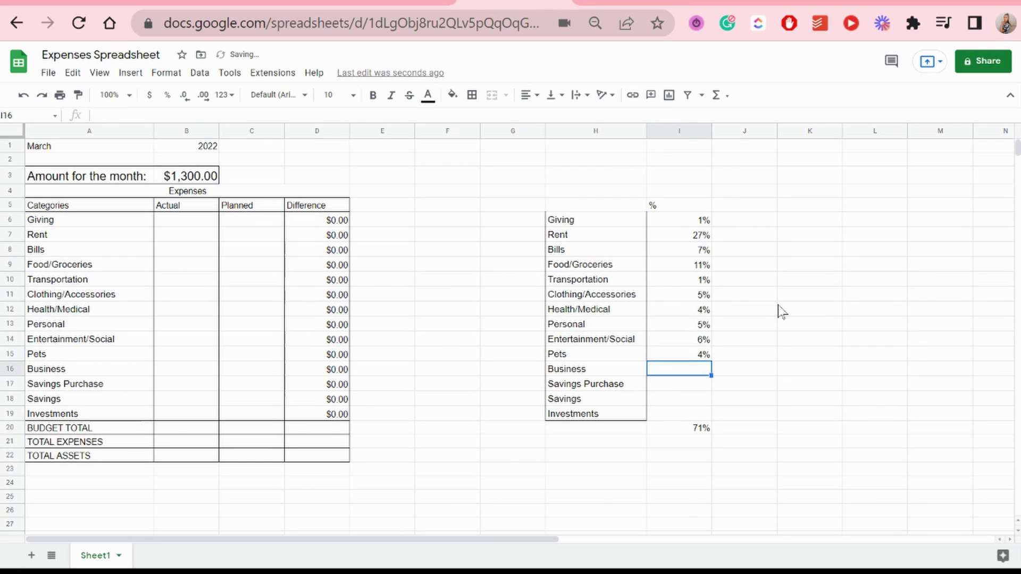
{"action": "type", "text": "3"}
{"action": "key", "text": "Return"}
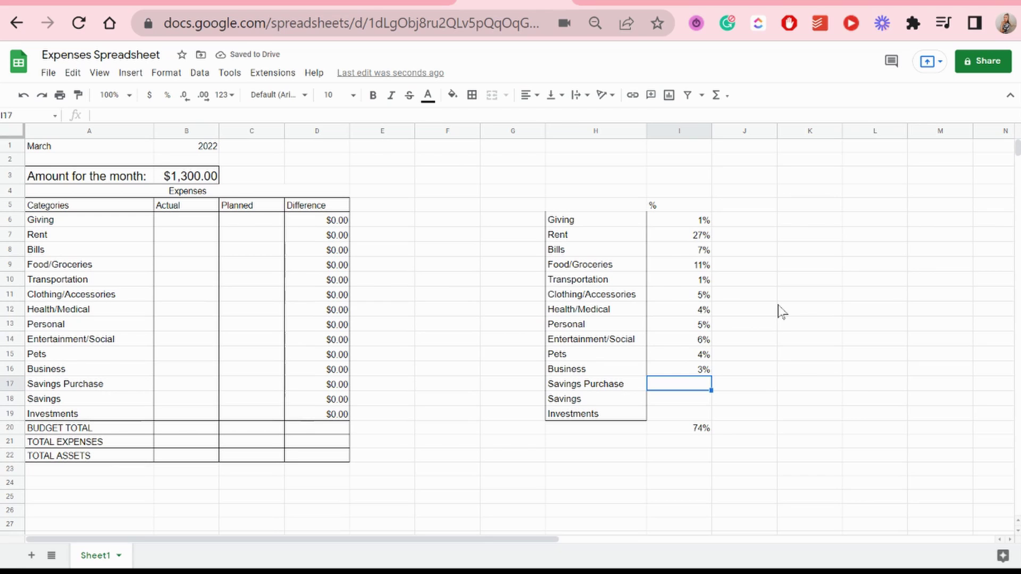
- Enter N/A for Savings Purchase, 16% for Savings and 10% for Investments in I17:I19
{"action": "type", "text": "1"}
{"action": "key", "text": "Return"}
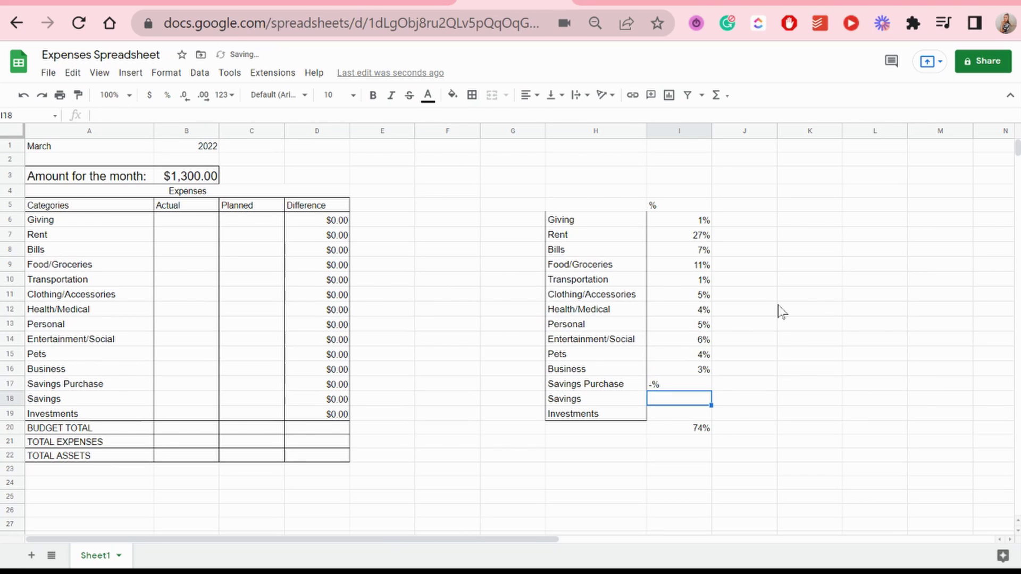
{"action": "left_click", "coordinate": [654, 383]}
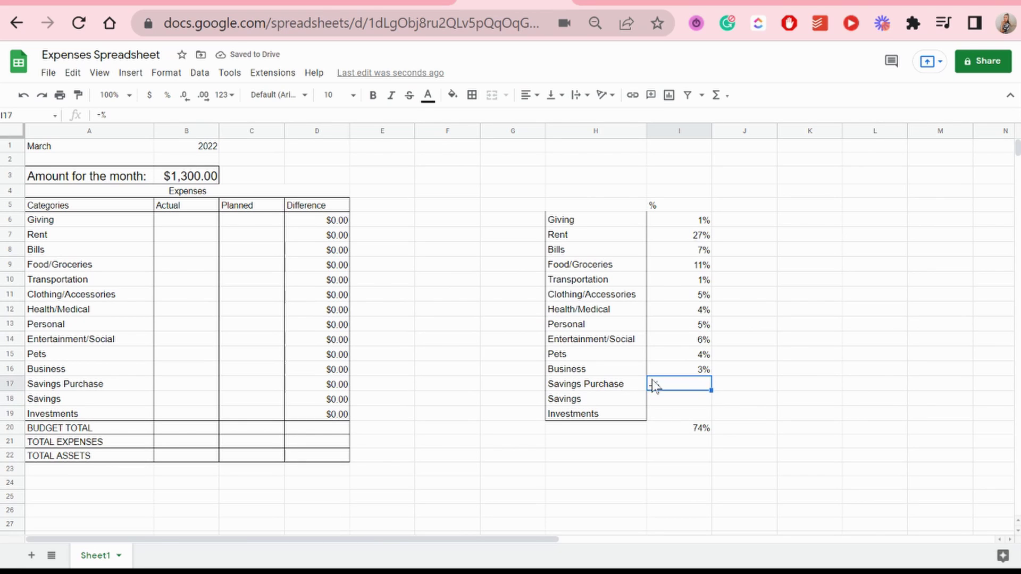
{"action": "type", "text": "N/A"}
{"action": "key", "text": "Return"}
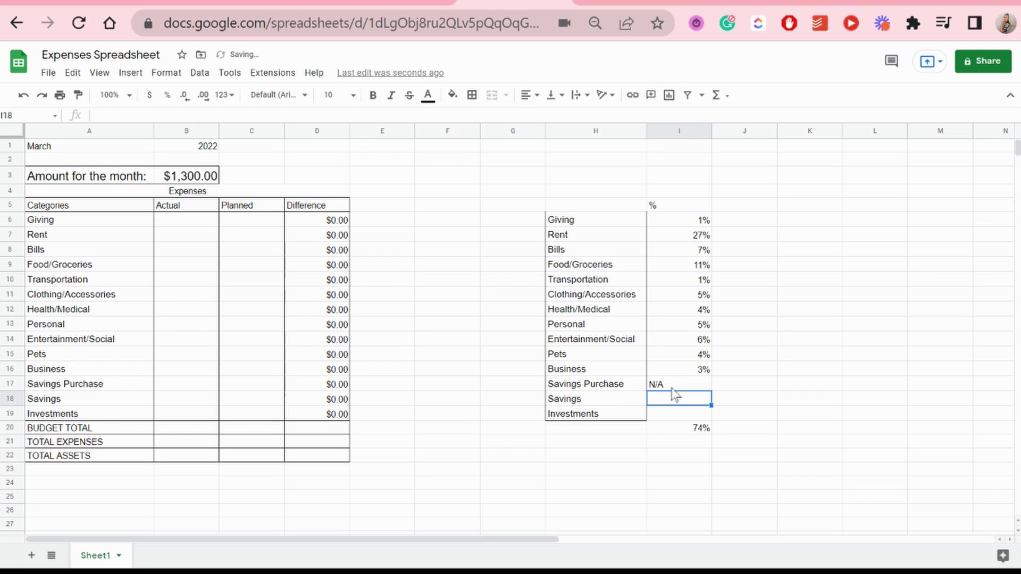
{"action": "type", "text": "16"}
{"action": "key", "text": "Return"}
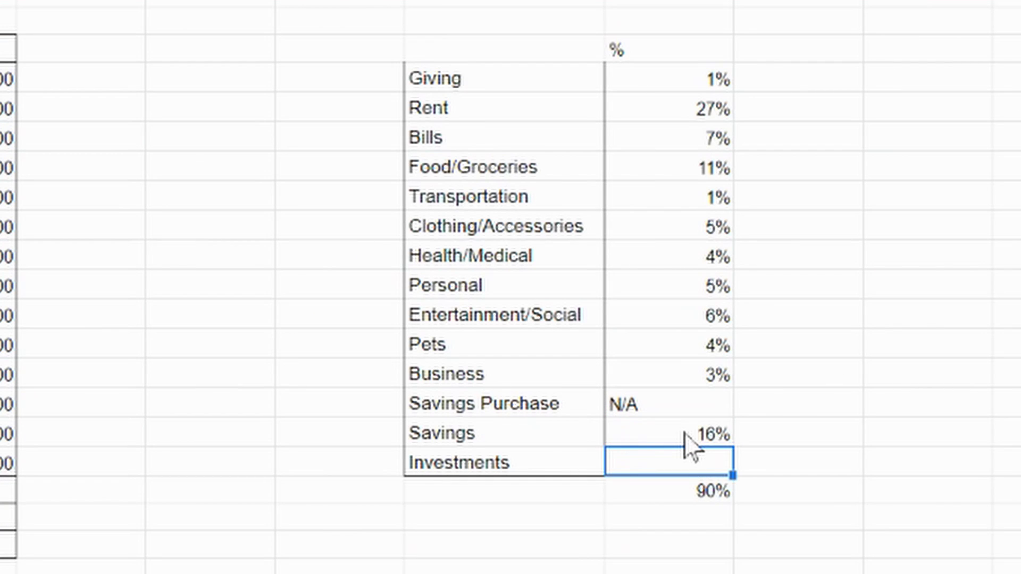
{"action": "type", "text": "10"}
{"action": "key", "text": "Return"}
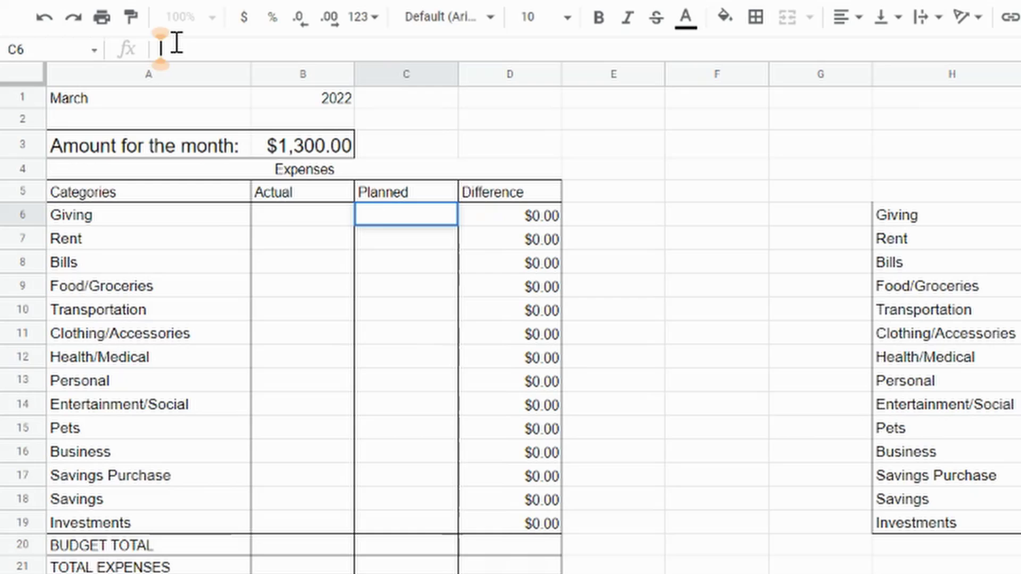
- Enter the planned amount formula =B3-(B3*99%) for Giving in C6
{"action": "type", "text": "(C2*99%)"}
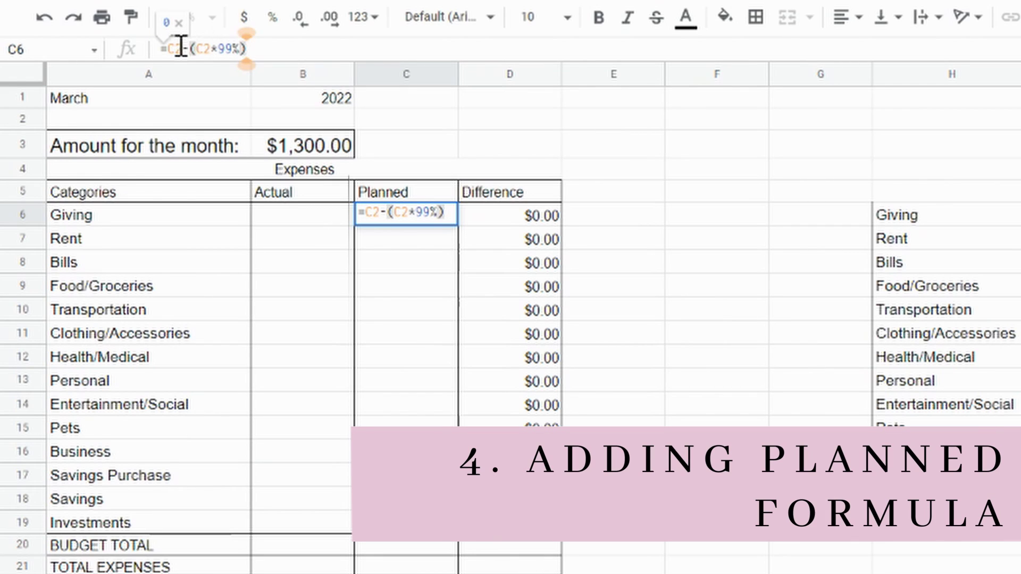
{"action": "left_click", "coordinate": [183, 47]}
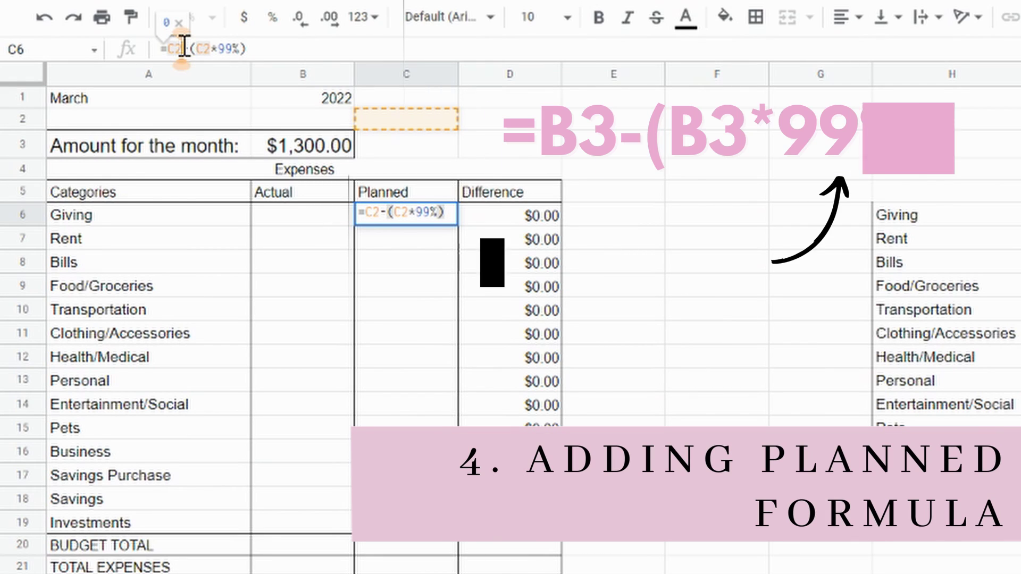
{"action": "key", "text": "BackSpace"}
{"action": "key", "text": "BackSpace"}
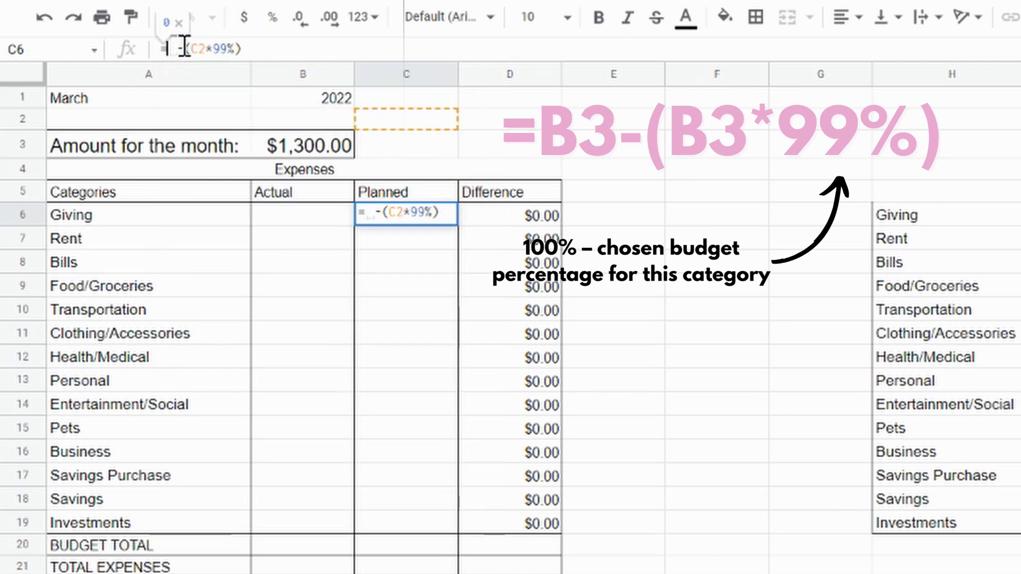
{"action": "type", "text": "b3"}
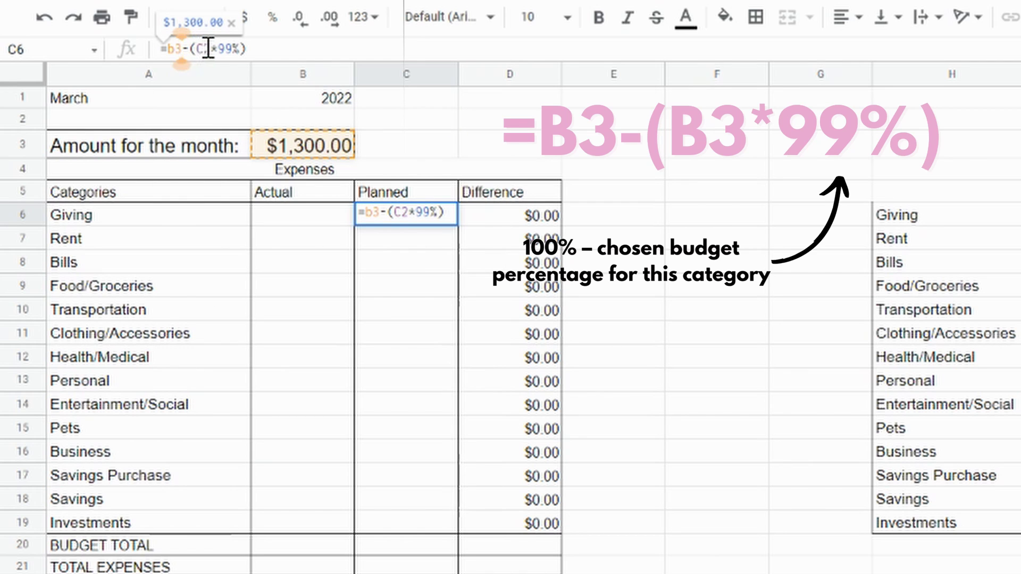
{"action": "left_click", "coordinate": [208, 48]}
{"action": "key", "text": "BackSpace"}
{"action": "key", "text": "BackSpace"}
{"action": "type", "text": "b3"}
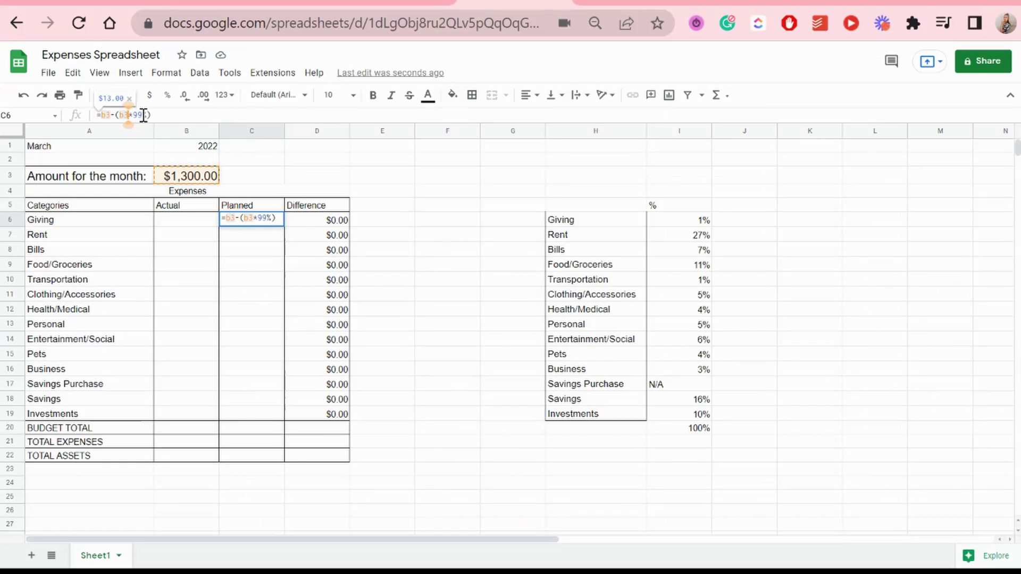
{"action": "left_click", "coordinate": [241, 48]}
{"action": "key", "text": "Return"}
{"action": "left_click", "coordinate": [320, 318]}
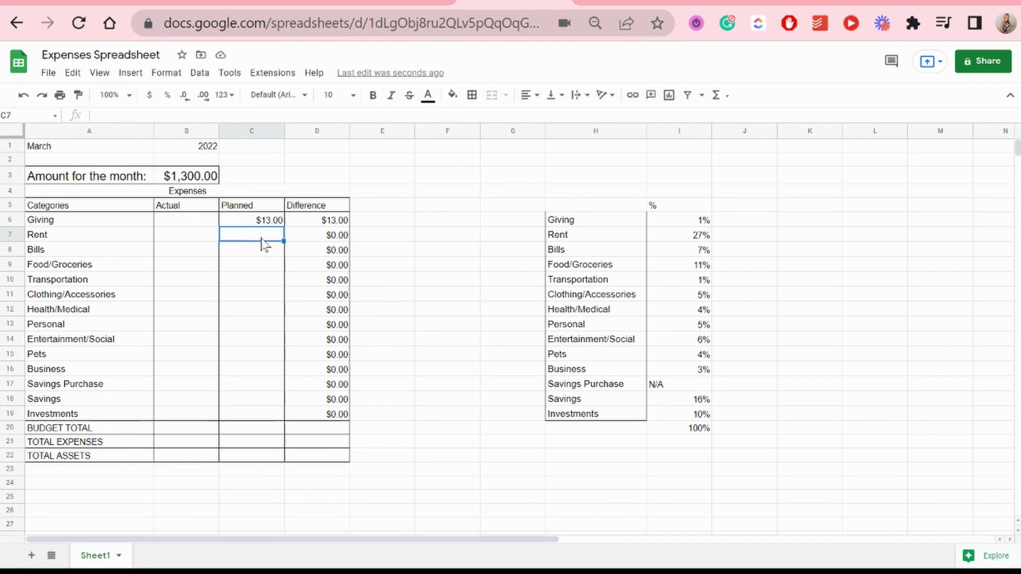
- Copy the Giving planned formula to Rent in C7 and change its percentage to 73%
{"action": "double_click", "coordinate": [254, 220]}
{"action": "key", "text": "ctrl+a"}
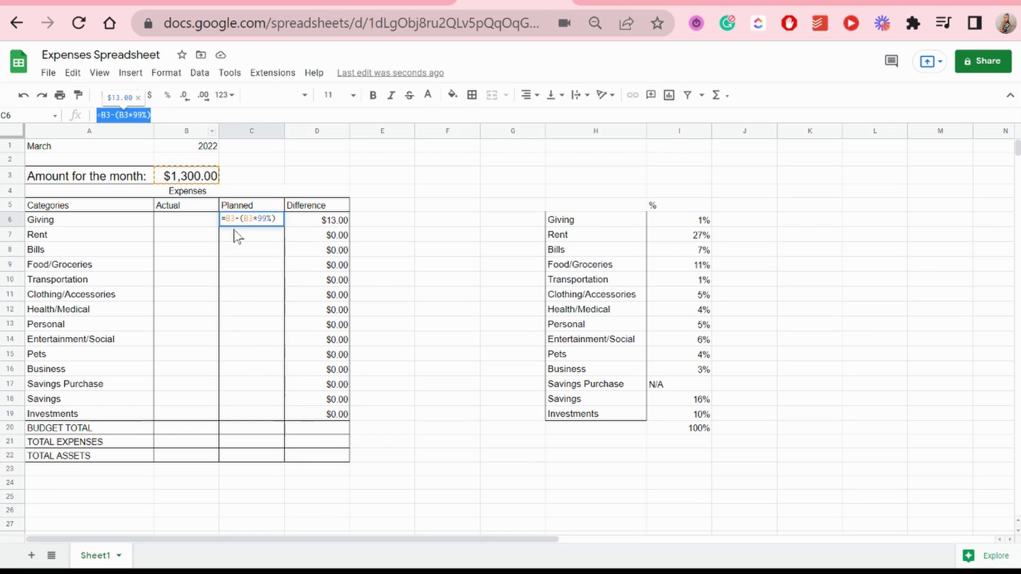
{"action": "key", "text": "ctrl+c"}
{"action": "key", "text": "Return"}
{"action": "left_click", "coordinate": [153, 114]}
{"action": "key", "text": "ctrl+v"}
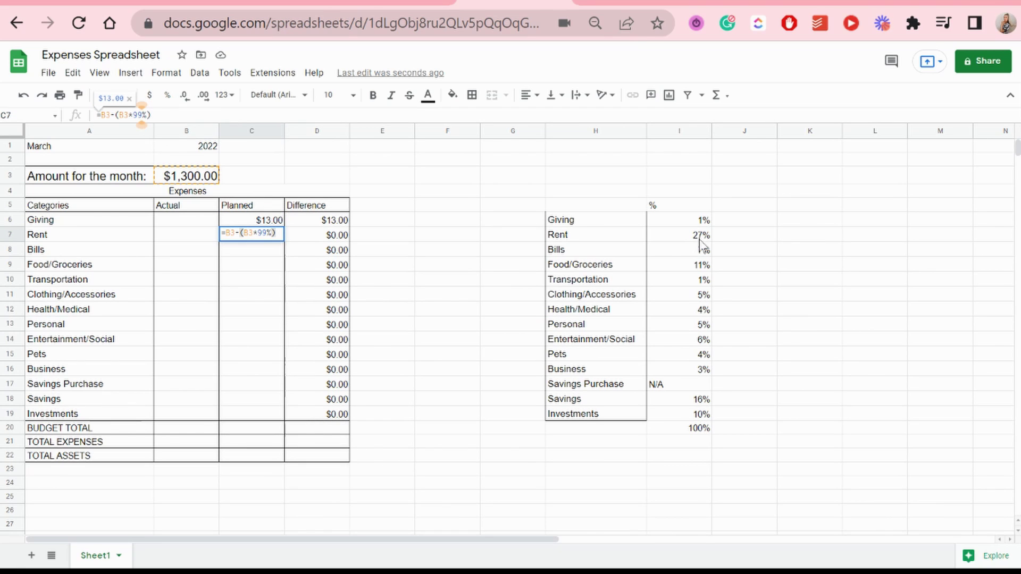
{"action": "key", "text": "BackSpace"}
{"action": "key", "text": "BackSpace"}
{"action": "type", "text": "73"}
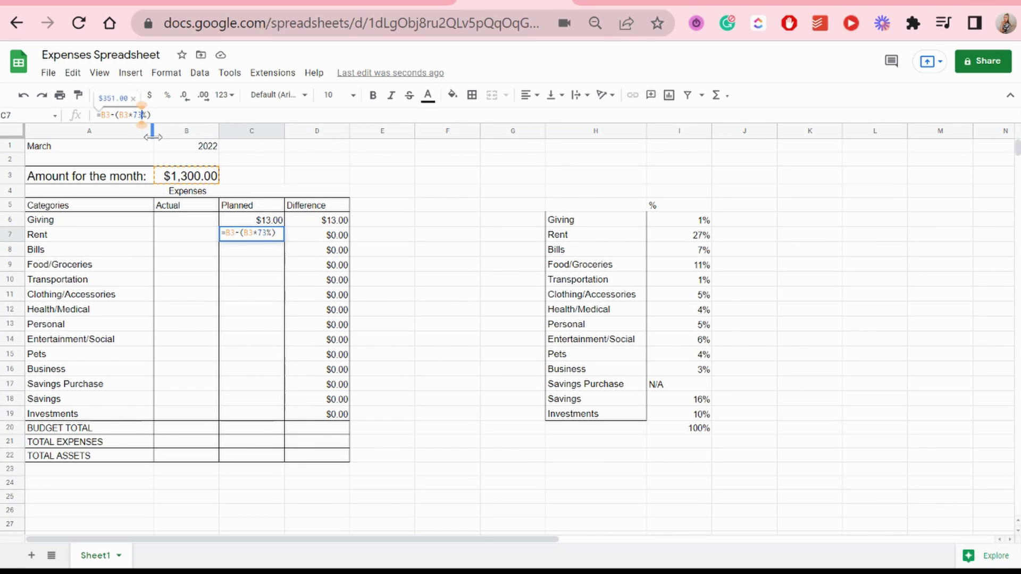
{"action": "key", "text": "Return"}
- Enter =B3-(B3*93%) as the planned amount for Bills in C8 and paste the copied formula for the next category
{"action": "left_click", "coordinate": [142, 115]}
{"action": "key", "text": "ctrl+v"}
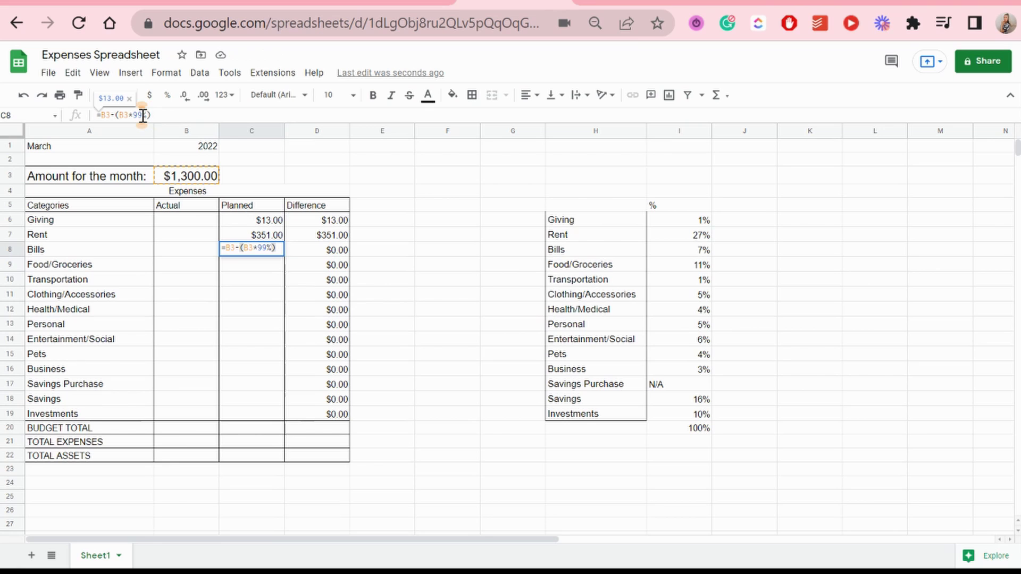
{"action": "type", "text": "3"}
{"action": "key", "text": "Return"}
{"action": "left_click", "coordinate": [177, 115]}
{"action": "key", "text": "ctrl+v"}
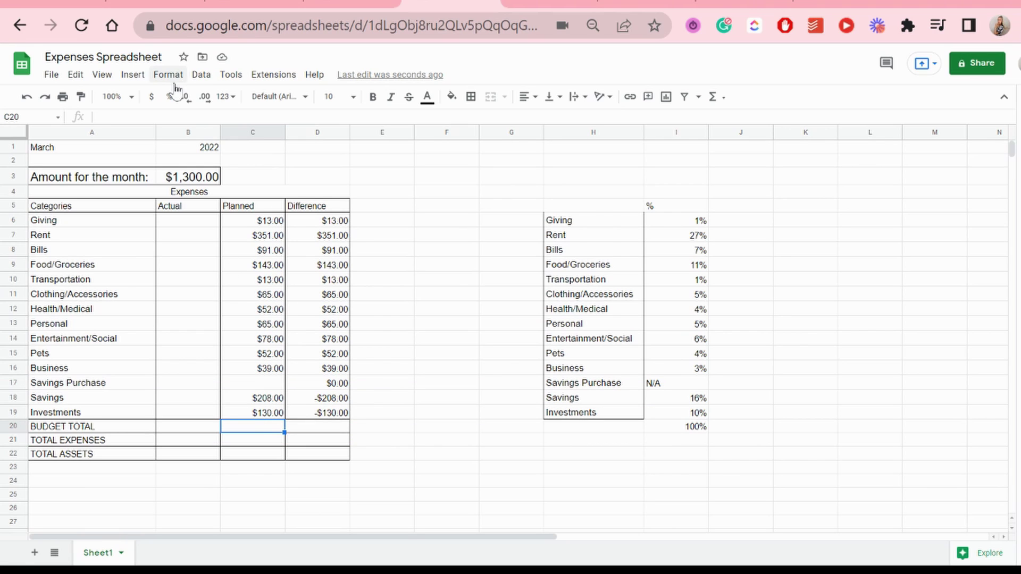
- Total the planned amounts from Giving through Business in C20 with the formula =sum(c6:c16)
{"action": "left_click", "coordinate": [188, 116]}
{"action": "type", "text": "=sum(c6"}
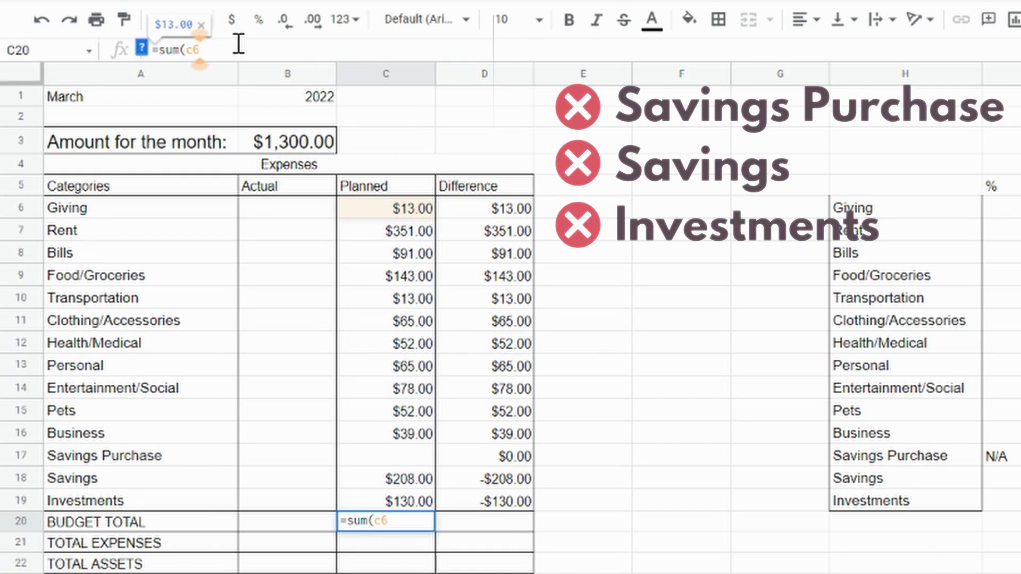
{"action": "type", "text": ":"}
{"action": "type", "text": "c16"}
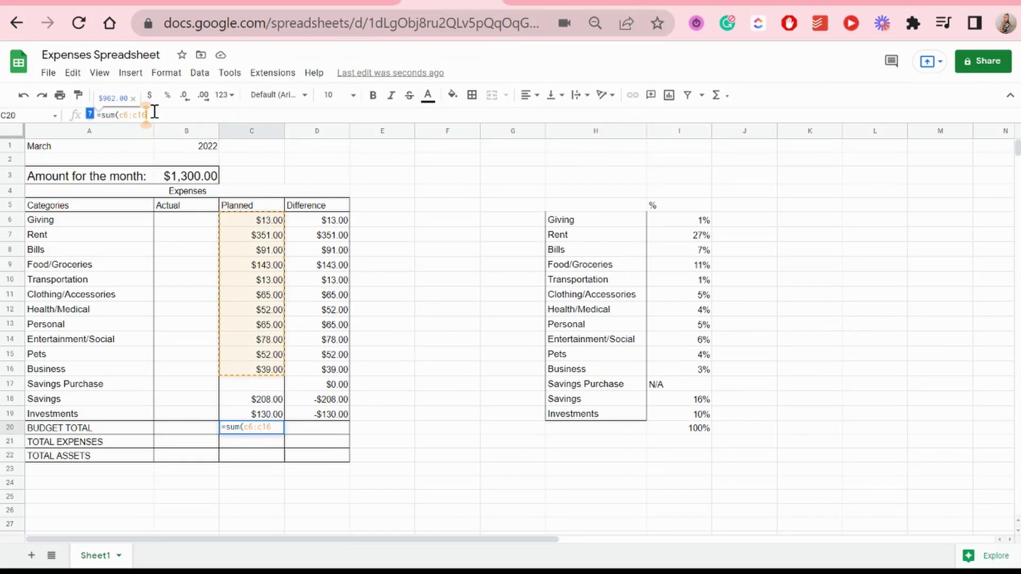
{"action": "key", "text": "Return"}
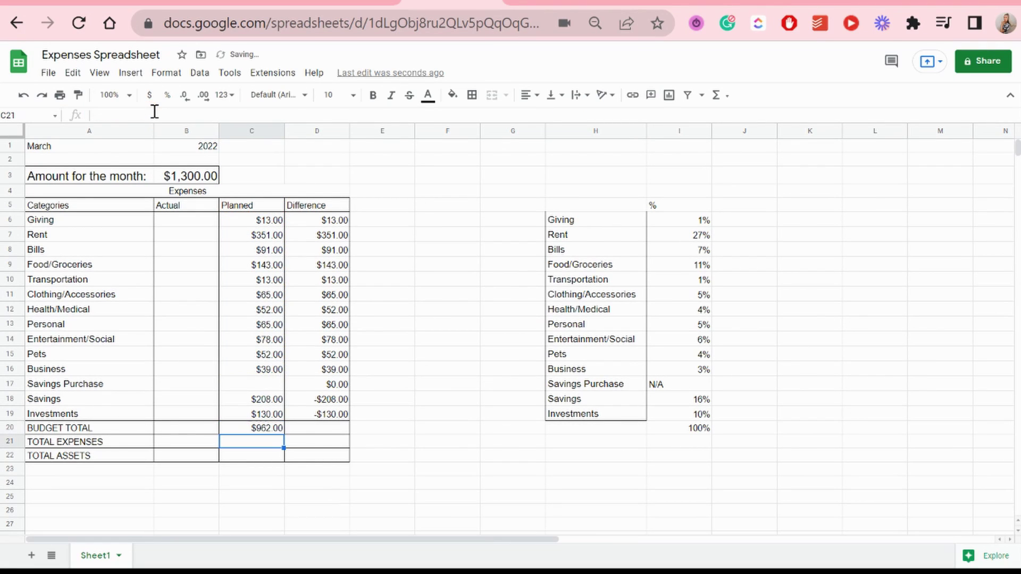
- Reuse the budget total formula for the planned total expenses in C21 as =sum(C6:C17)
{"action": "key", "text": "Up"}
{"action": "left_click", "coordinate": [154, 113]}
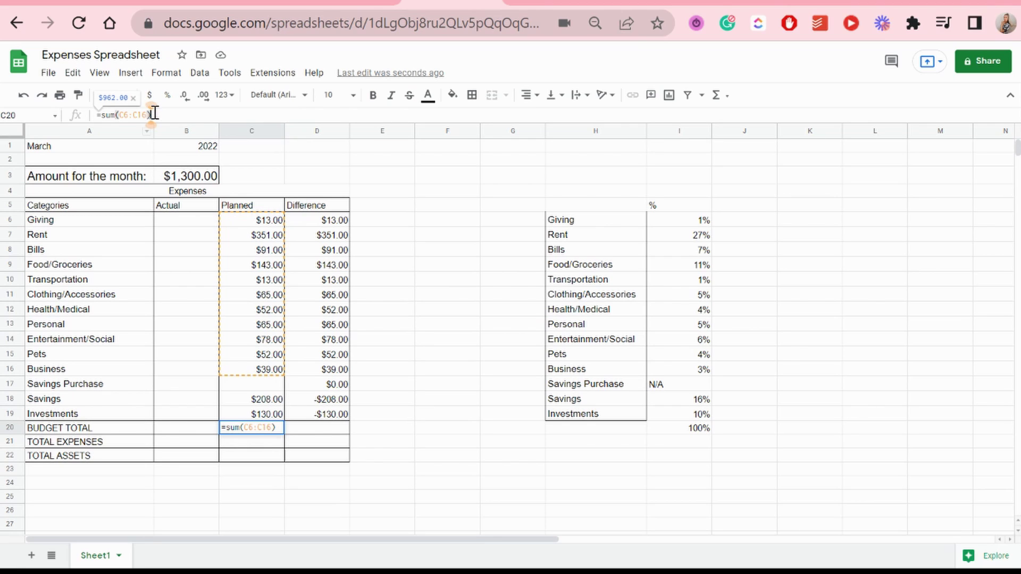
{"action": "triple_click", "coordinate": [156, 115]}
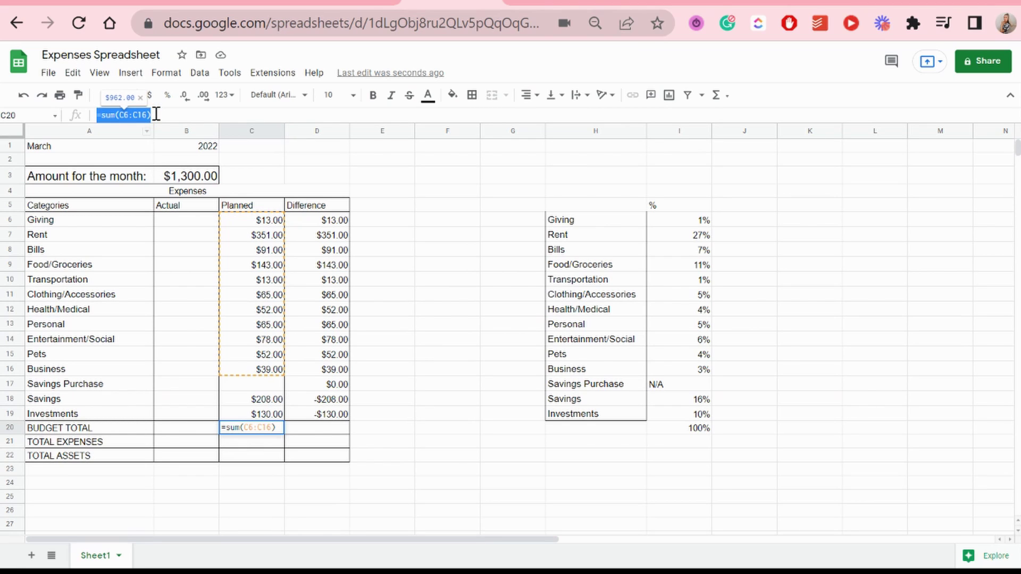
{"action": "left_click", "coordinate": [265, 443]}
{"action": "type", "text": "=sum(C6:C17)"}
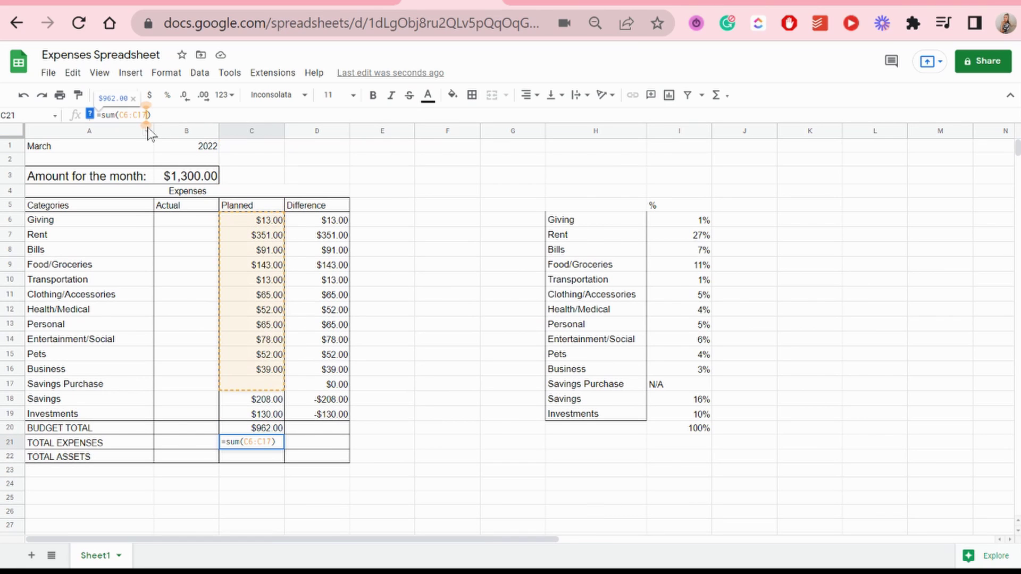
{"action": "key", "text": "Return"}
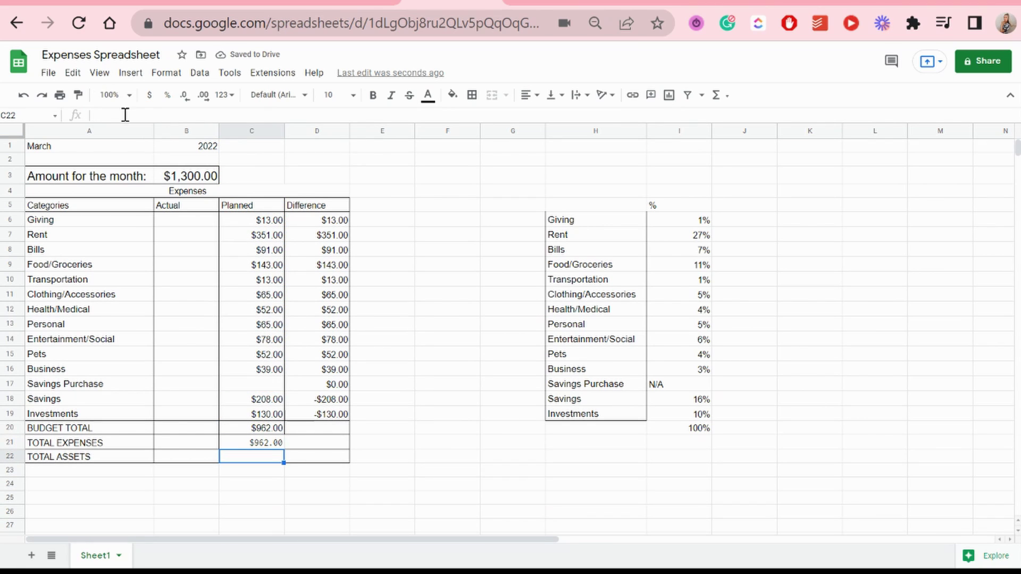
- Calculate the planned total assets in C22 from Savings and Investments with the formula =sum(C18:C19)
{"action": "type", "text": "=sum(C6:C16)"}
{"action": "left_click", "coordinate": [128, 116]}
{"action": "key", "text": "BackSpace"}
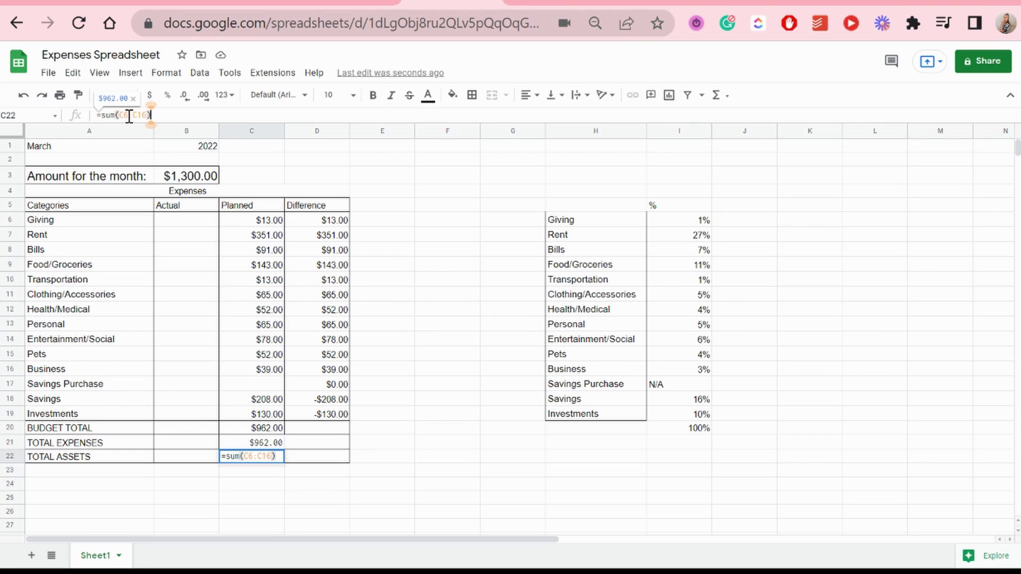
{"action": "type", "text": "18"}
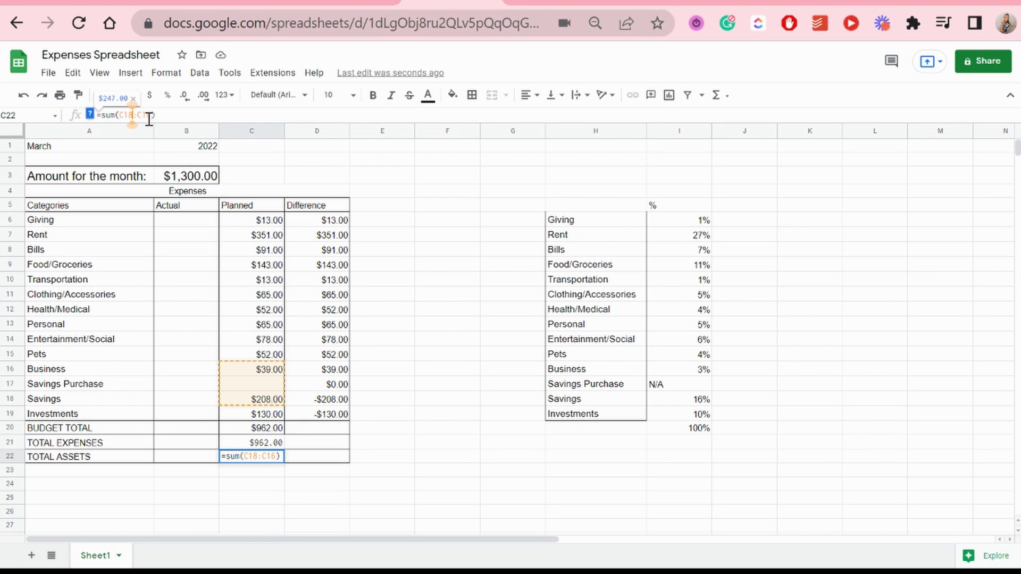
{"action": "left_click", "coordinate": [149, 116]}
{"action": "key", "text": "BackSpace"}
{"action": "type", "text": "9"}
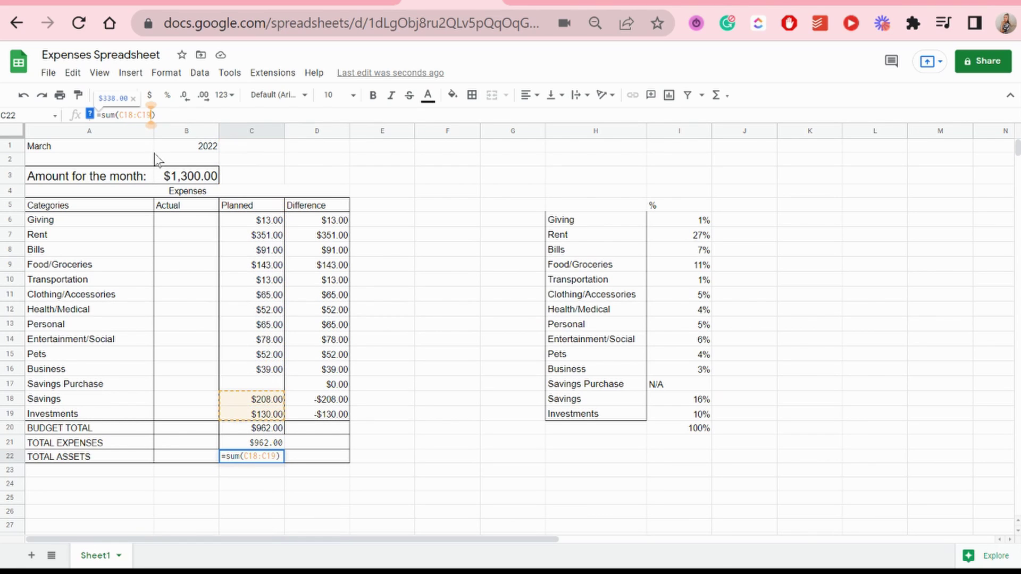
{"action": "key", "text": "Return"}
- Delete the percentage helper table in G4:J23 and clear the formatting of that range
{"action": "left_click_drag", "start_coordinate": [512, 190], "coordinate": [718, 477]}
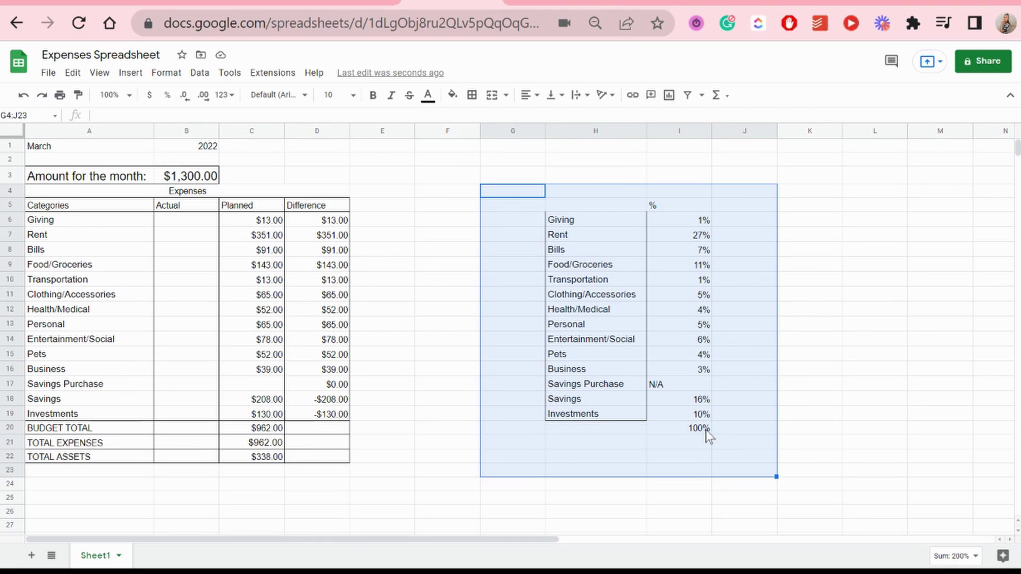
{"action": "key", "text": "Delete"}
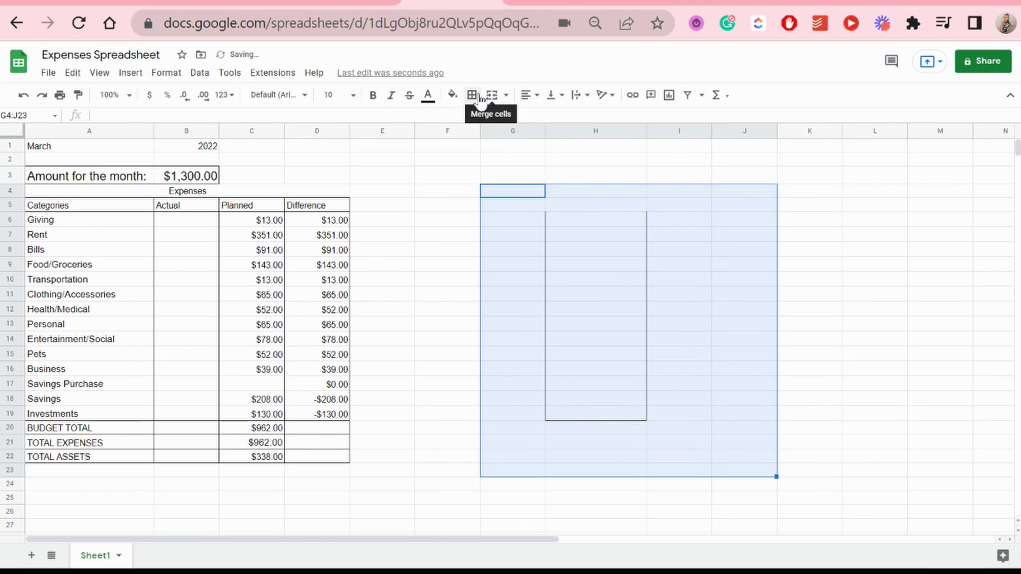
{"action": "left_click", "coordinate": [166, 72]}
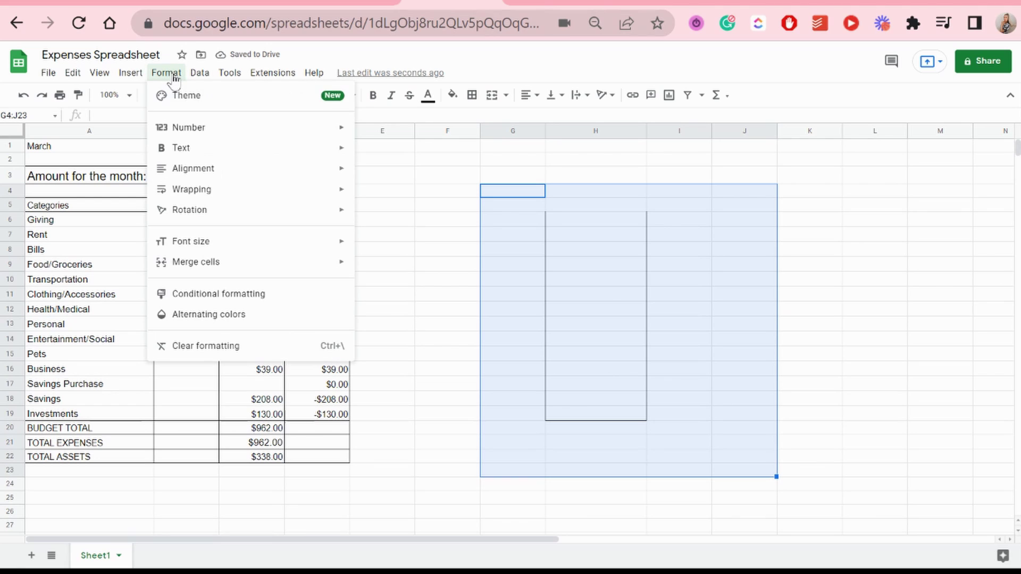
{"action": "left_click", "coordinate": [207, 347]}
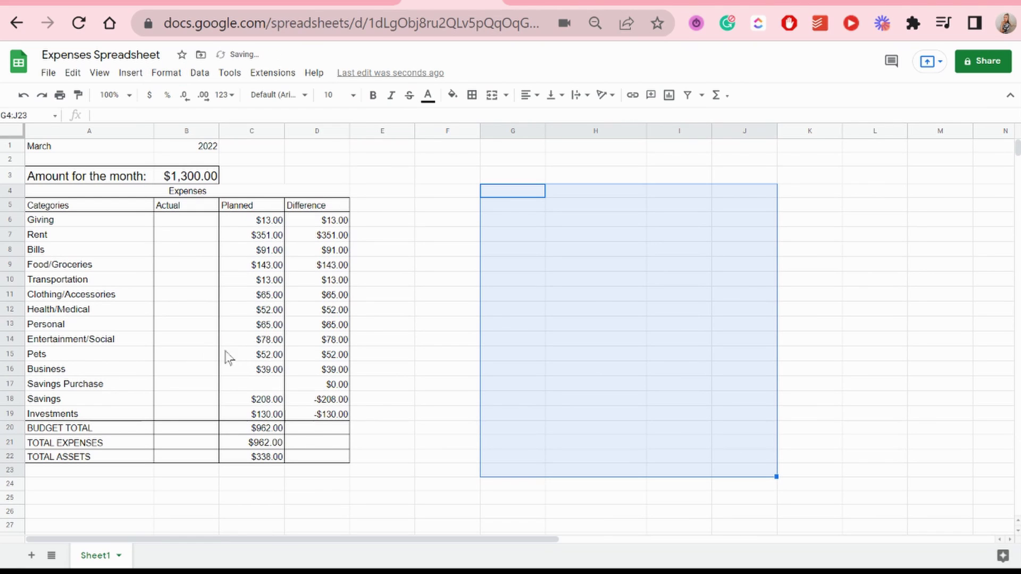
{"action": "left_click", "coordinate": [403, 327]}
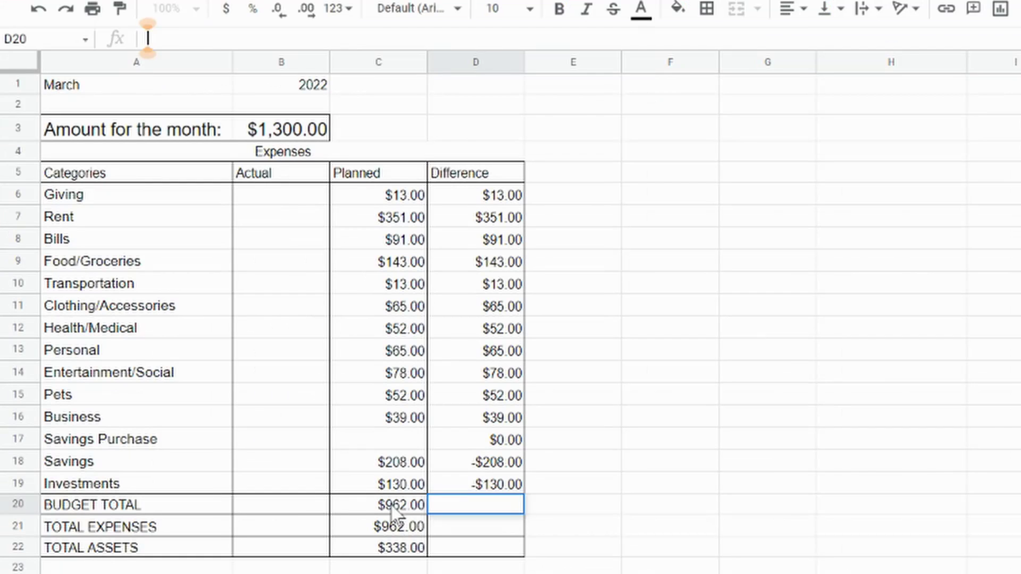
- Total the Difference column in D20 with =sum(d6:d16) and accept the suggested autofill for D21:D22
{"action": "left_click", "coordinate": [260, 432]}
{"action": "left_click", "coordinate": [151, 114]}
{"action": "triple_click", "coordinate": [155, 115]}
{"action": "key", "text": "ctrl+c"}
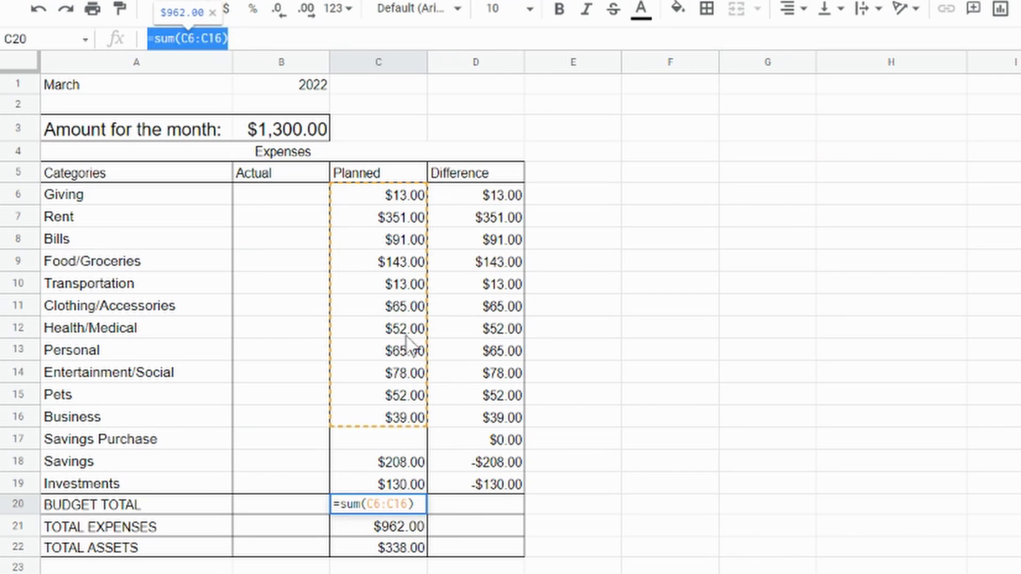
{"action": "left_click", "coordinate": [457, 508]}
{"action": "left_click", "coordinate": [212, 39]}
{"action": "key", "text": "ctrl+v"}
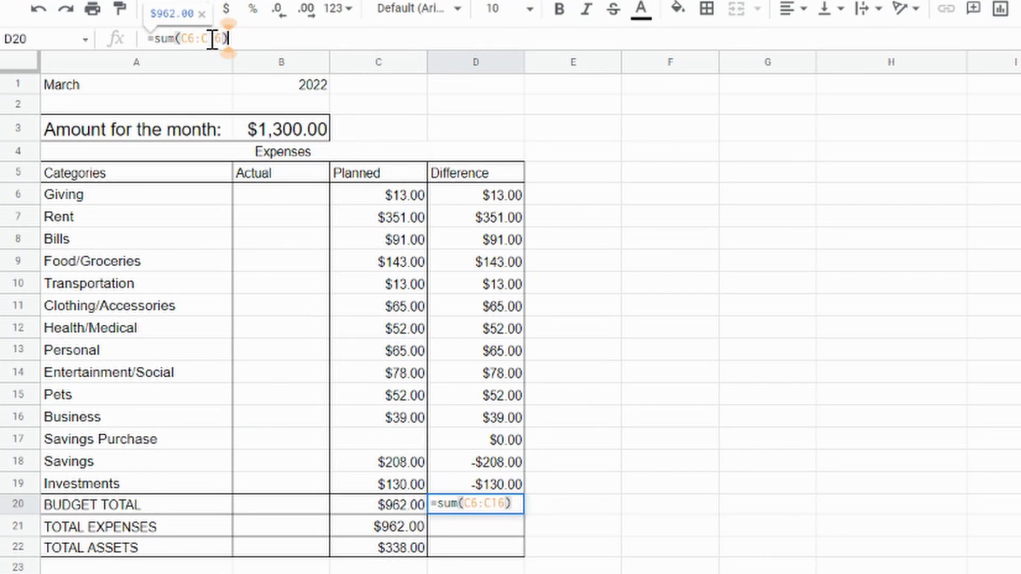
{"action": "double_click", "coordinate": [187, 39]}
{"action": "type", "text": "d6"}
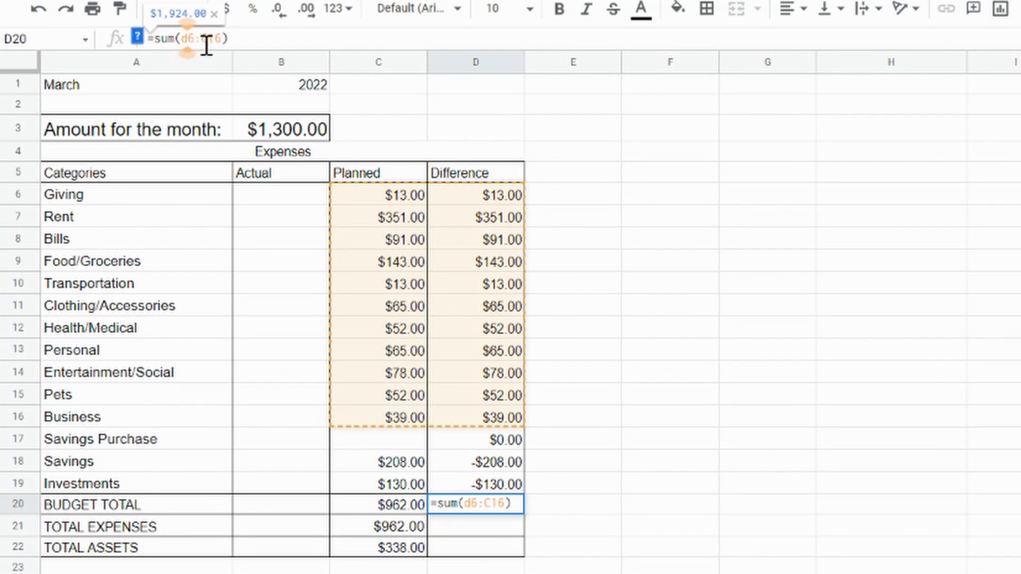
{"action": "double_click", "coordinate": [211, 39]}
{"action": "type", "text": "d16"}
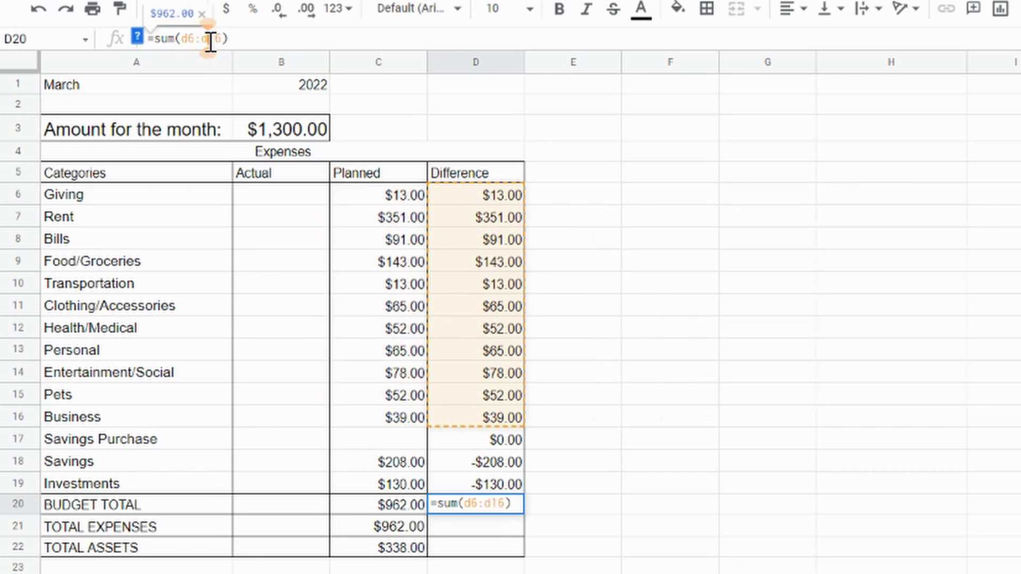
{"action": "key", "text": "Return"}
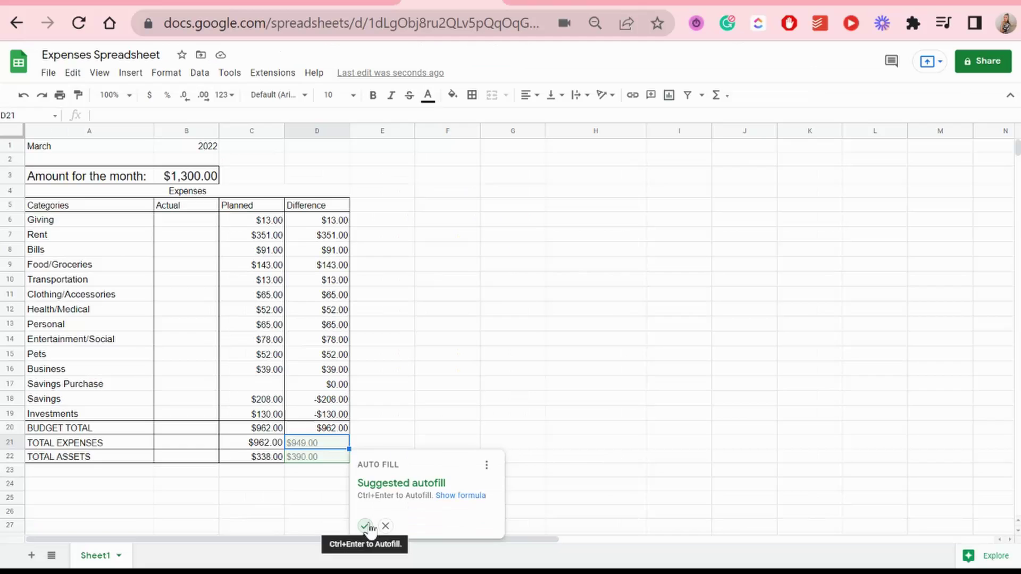
{"action": "left_click", "coordinate": [370, 527]}
- Increase the height of the three total rows, 20 to 22, together
{"action": "left_click_drag", "start_coordinate": [16, 429], "coordinate": [16, 456]}
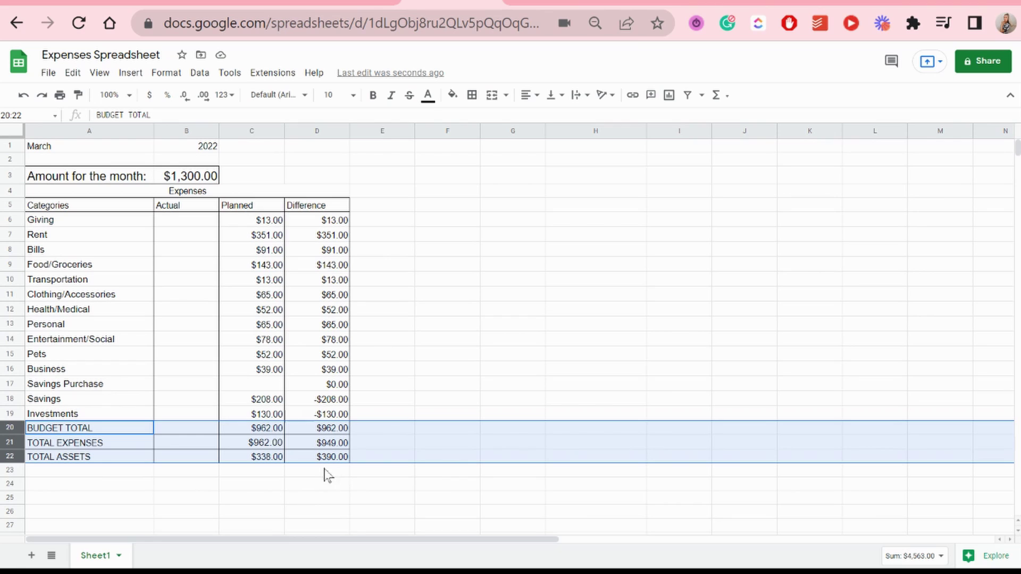
{"action": "left_click_drag", "start_coordinate": [10, 462], "coordinate": [16, 482]}
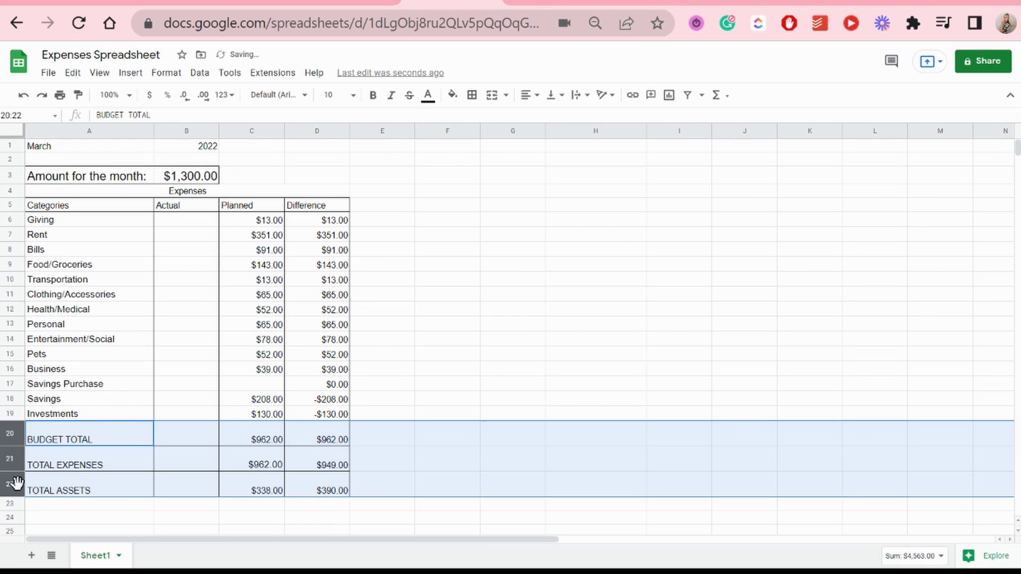
{"action": "left_click", "coordinate": [16, 490]}
{"action": "left_click", "coordinate": [513, 308]}
- Total the Actual column in B20 with the formula =sum(b6:b16)
{"action": "left_click", "coordinate": [196, 446]}
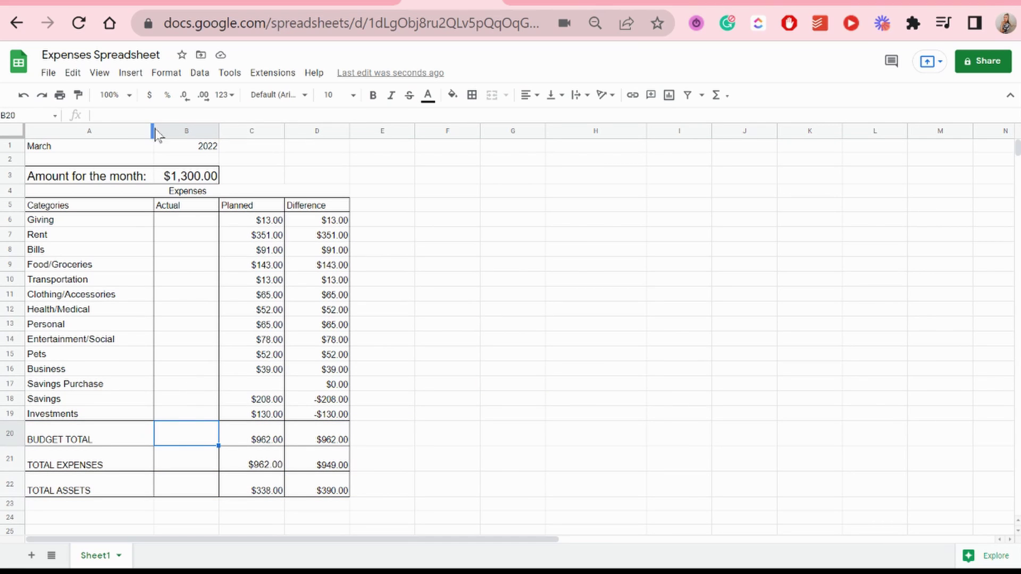
{"action": "type", "text": "=sum(d6:C16)"}
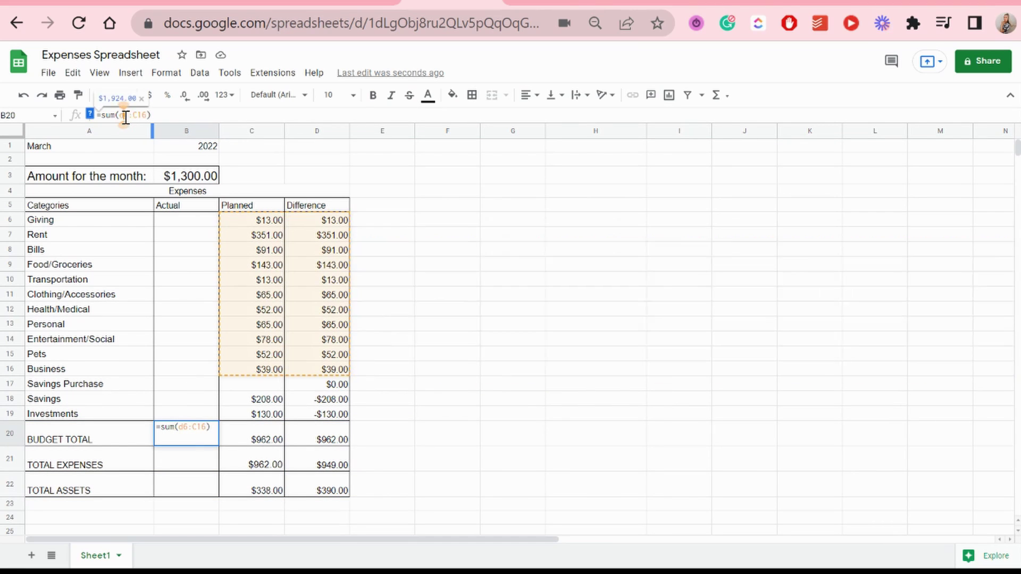
{"action": "left_click", "coordinate": [138, 115]}
{"action": "key", "text": "BackSpace"}
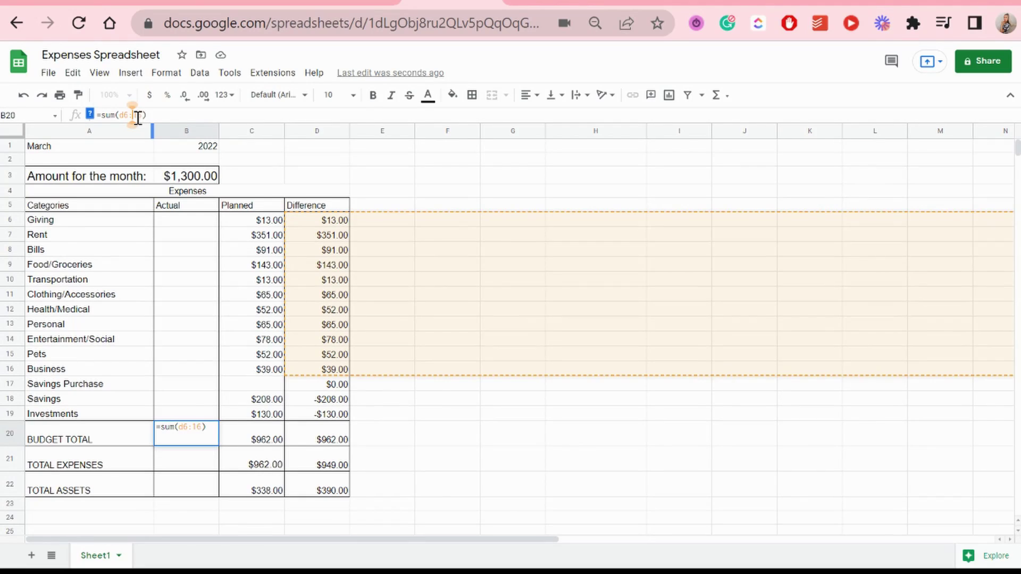
{"action": "type", "text": "b"}
{"action": "left_click", "coordinate": [124, 116]}
{"action": "key", "text": "BackSpace"}
{"action": "type", "text": "b"}
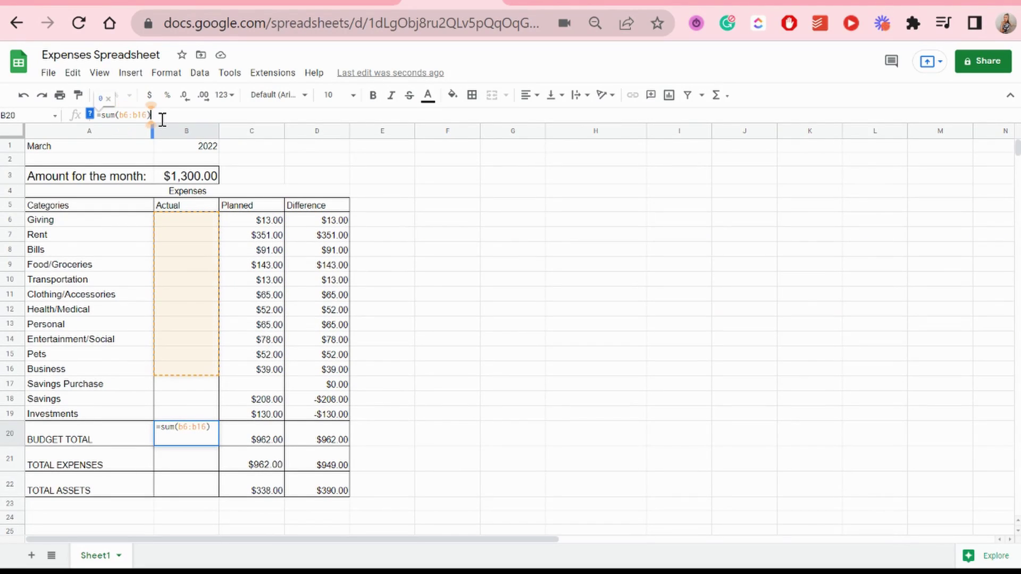
{"action": "key", "text": "Return"}
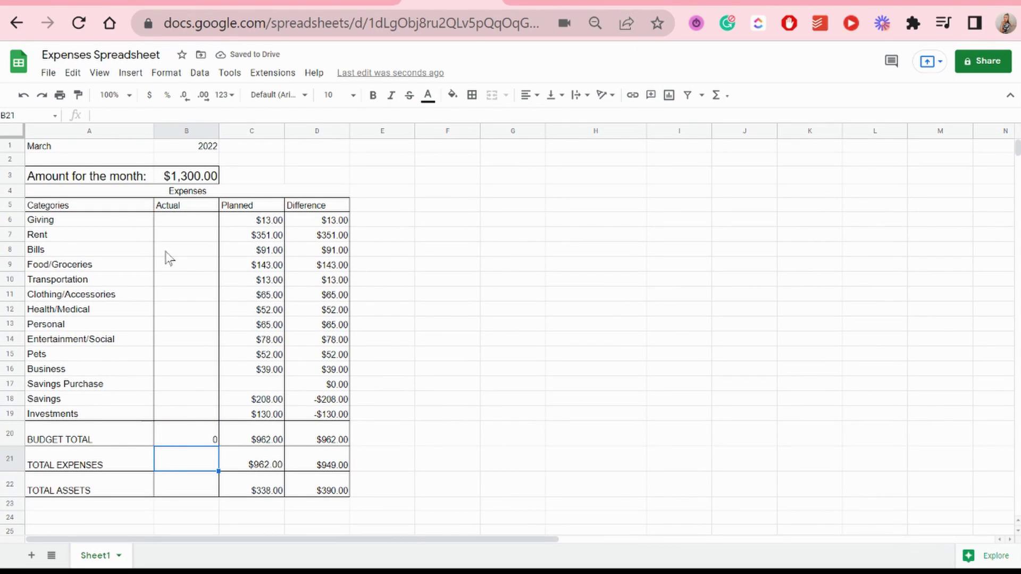
- Fill in the Actual column's total expenses in B21 and total assets in B22, adapting the Planned formulas =sum(C6:C17) and =sum(C18:C19)
{"action": "left_click", "coordinate": [146, 115]}
{"action": "key", "text": "ctrl+v"}
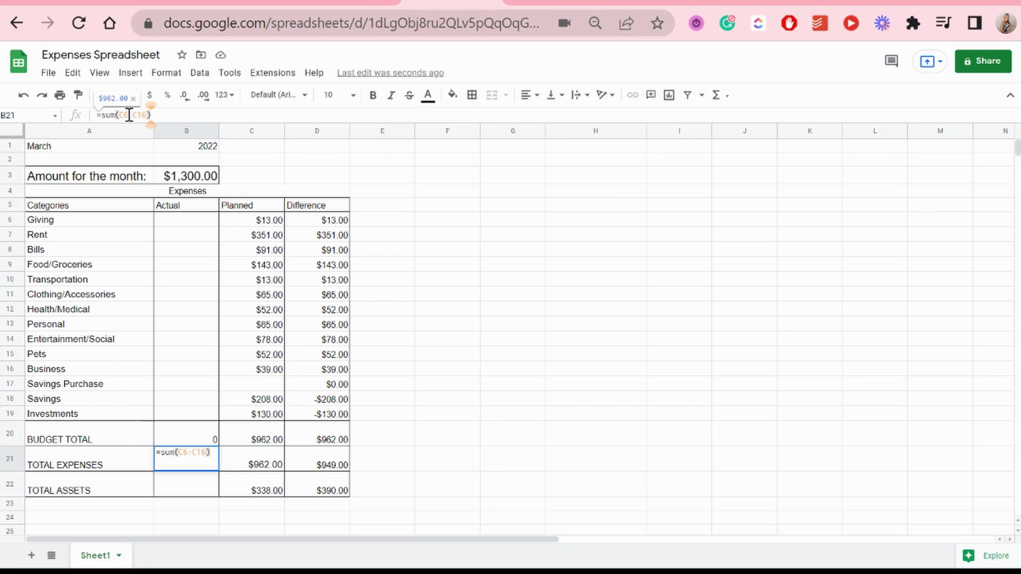
{"action": "left_click", "coordinate": [252, 468]}
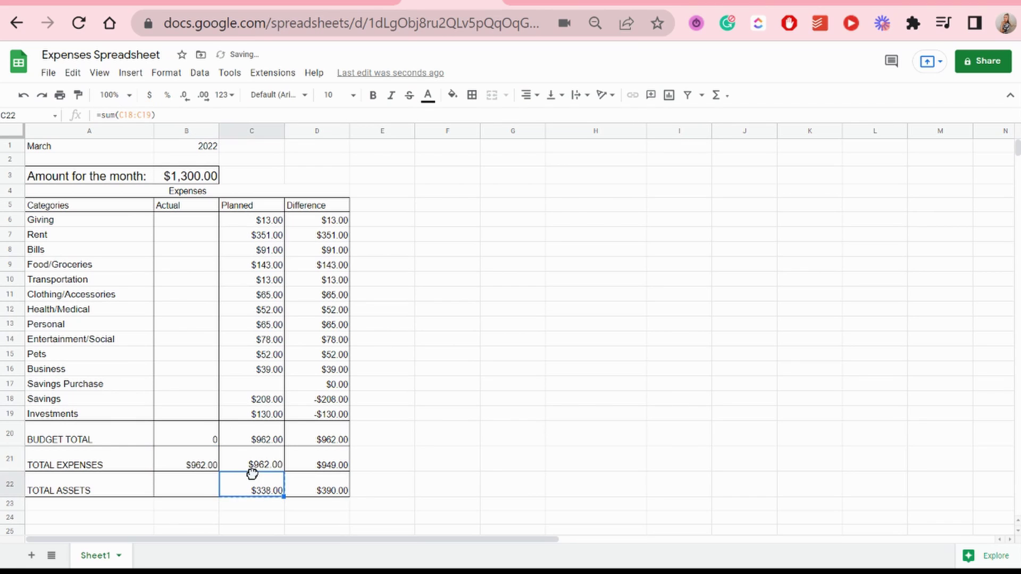
{"action": "left_click", "coordinate": [179, 115]}
{"action": "key", "text": "ctrl+a"}
{"action": "key", "text": "ctrl+c"}
{"action": "left_click", "coordinate": [194, 460]}
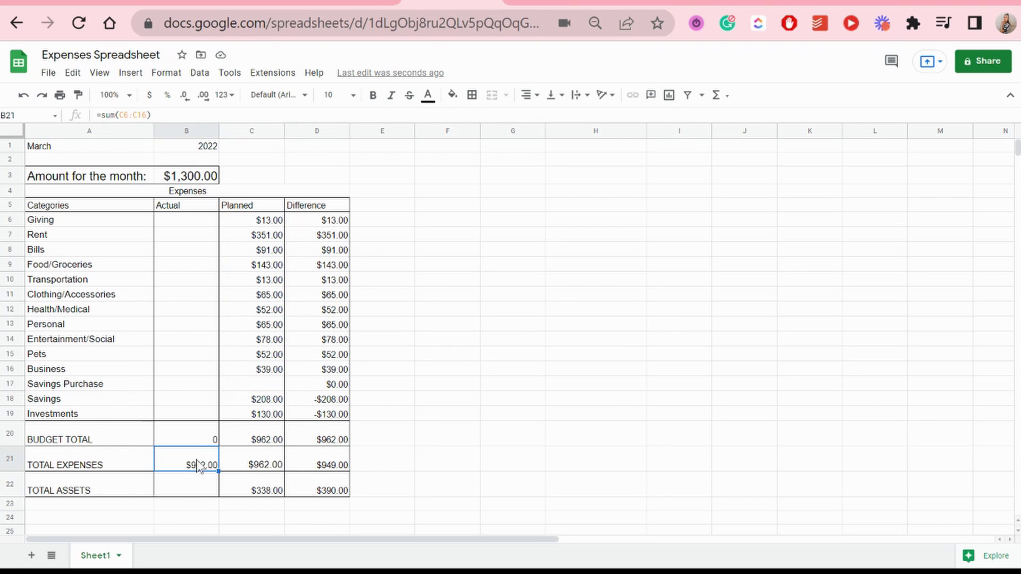
{"action": "left_click", "coordinate": [176, 115]}
{"action": "key", "text": "ctrl+a"}
{"action": "key", "text": "ctrl+v"}
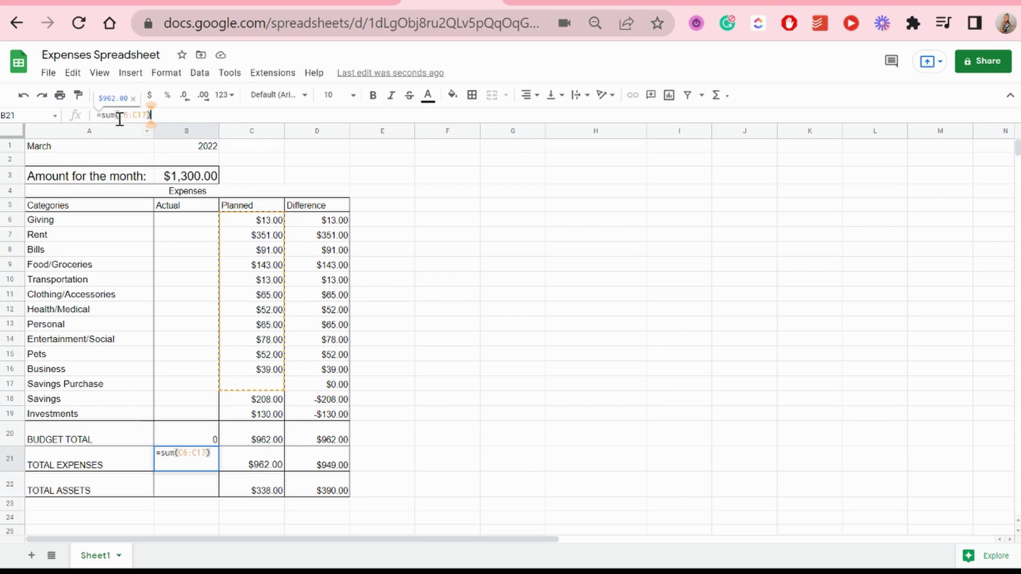
{"action": "key", "text": "Return"}
- Enter 0 as the actual amount for Giving in B6 and fill it down to Investments in B19
{"action": "left_click", "coordinate": [159, 222]}
{"action": "type", "text": "0"}
{"action": "key", "text": "Return"}
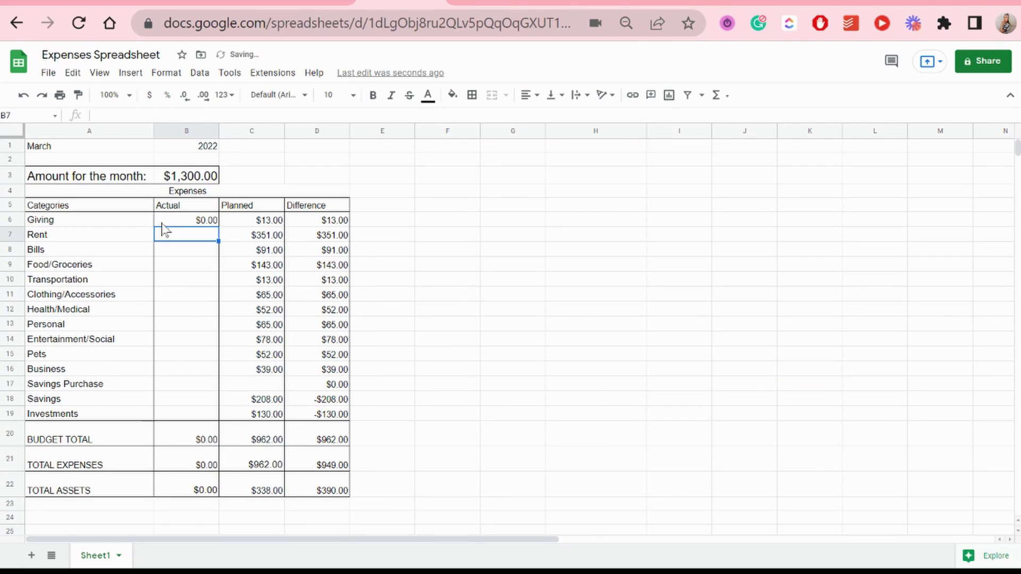
{"action": "left_click", "coordinate": [175, 220]}
{"action": "left_click_drag", "start_coordinate": [218, 227], "coordinate": [205, 417]}
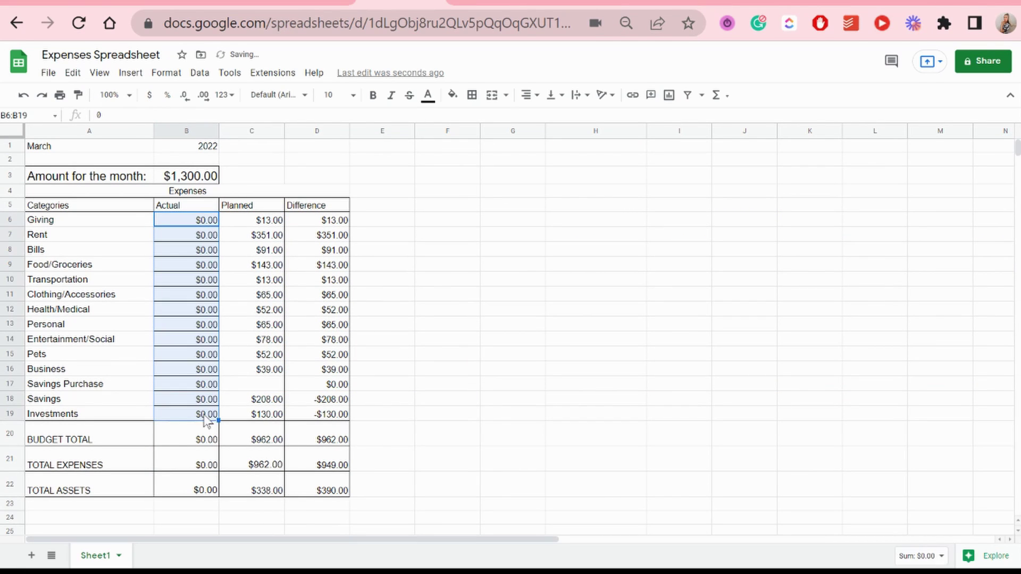
- Remove the horizontal borders between the actual amounts in B6:B19
{"action": "left_click", "coordinate": [237, 324]}
{"action": "left_click_drag", "start_coordinate": [196, 220], "coordinate": [205, 415]}
{"action": "left_click", "coordinate": [472, 96]}
{"action": "left_click", "coordinate": [547, 136]}
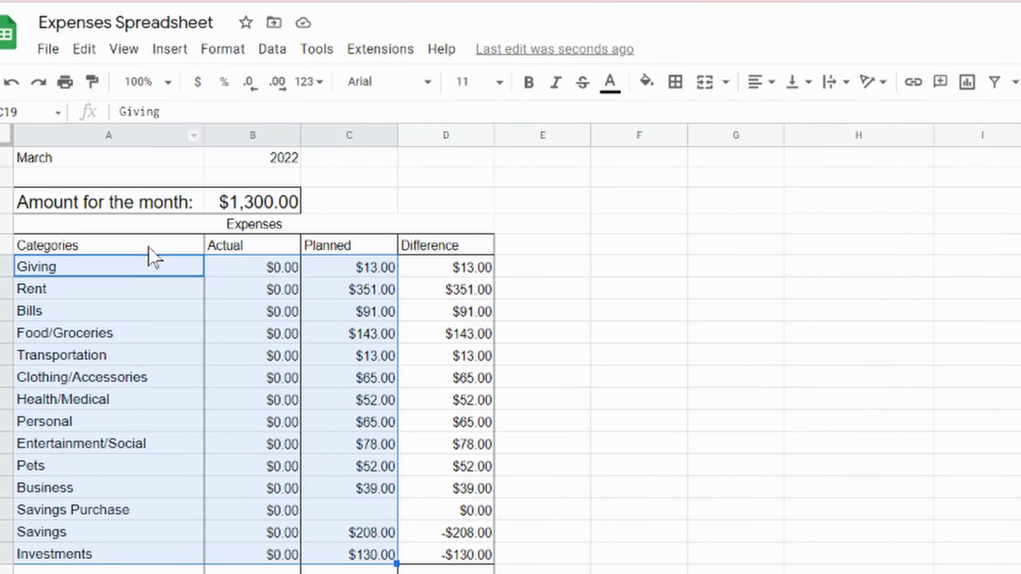
- Insert a chart of the categories with their actual and planned amounts from A5:C19 and place it beside the table
{"action": "left_click_drag", "start_coordinate": [149, 248], "coordinate": [354, 555]}
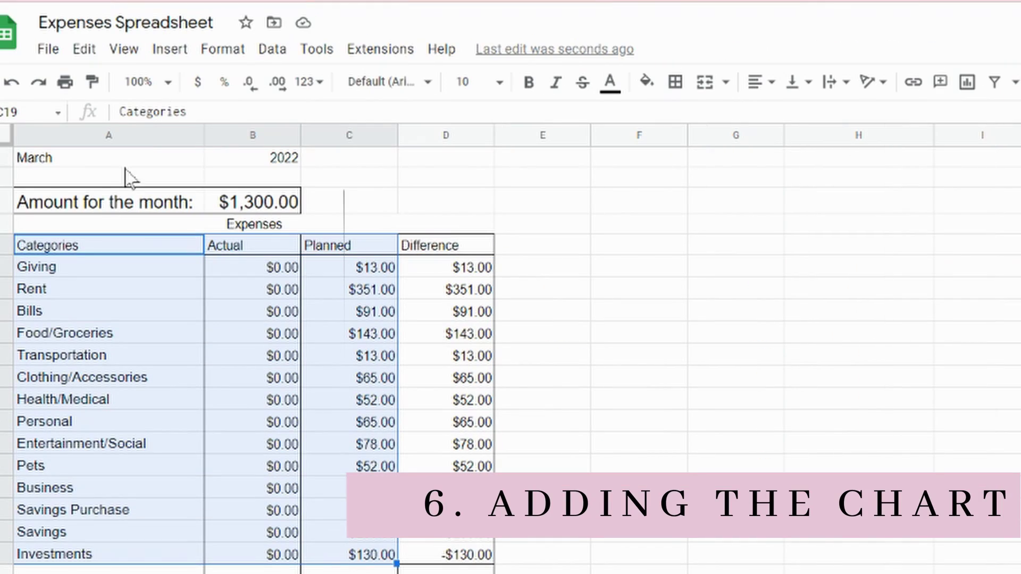
{"action": "left_click", "coordinate": [169, 49]}
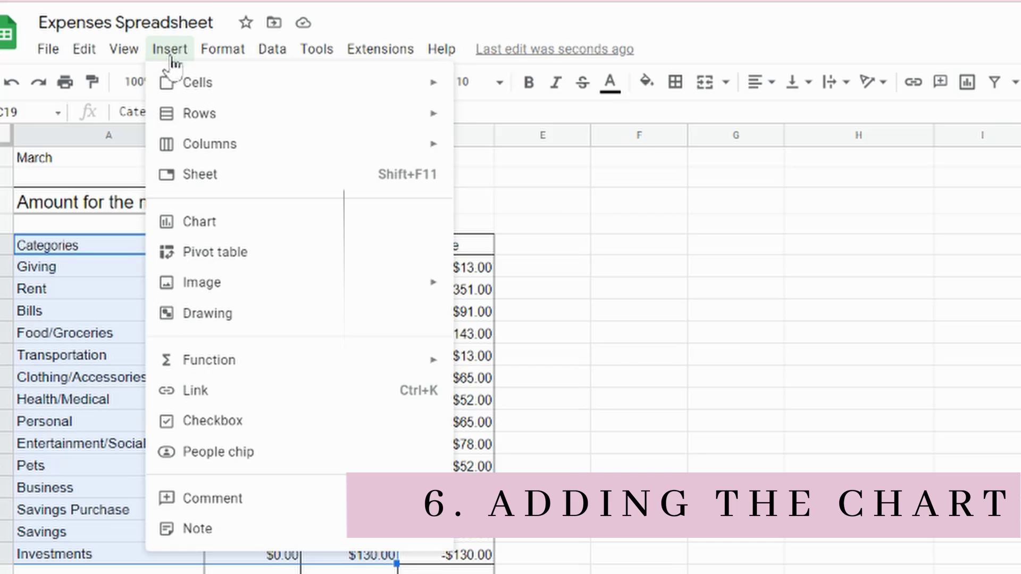
{"action": "left_click", "coordinate": [217, 230]}
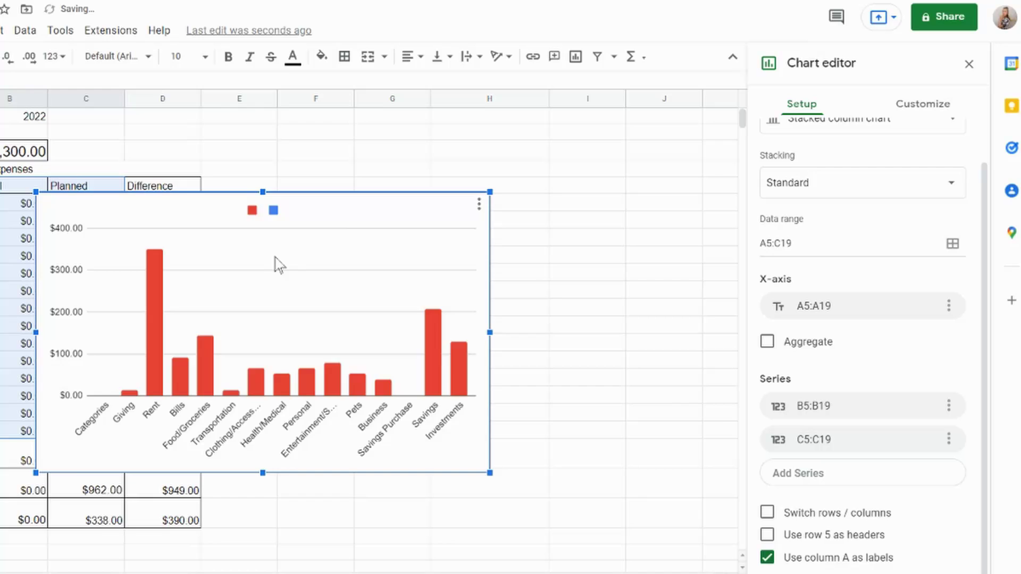
{"action": "left_click_drag", "start_coordinate": [588, 345], "coordinate": [829, 310]}
{"action": "left_click_drag", "start_coordinate": [466, 237], "coordinate": [461, 237]}
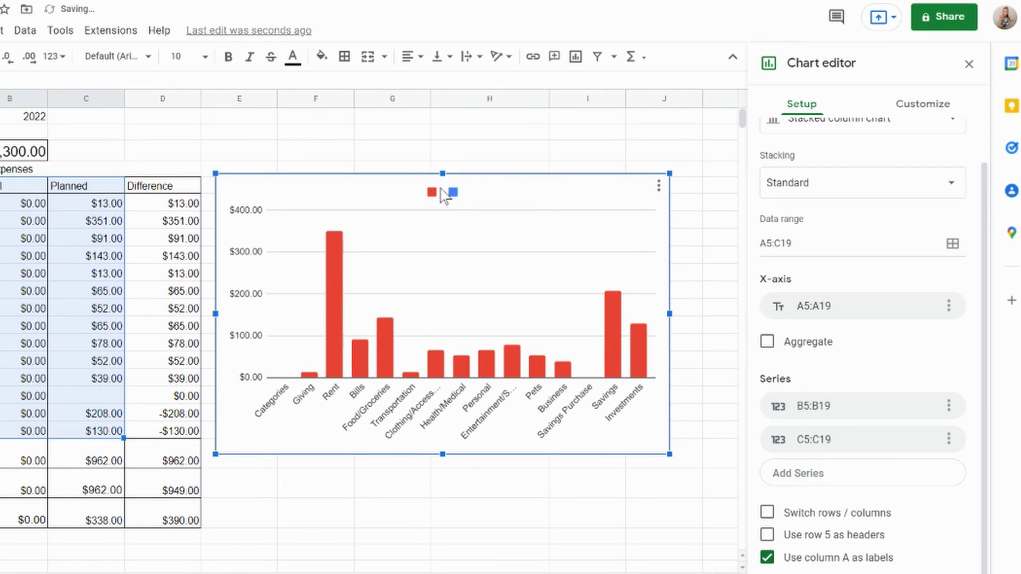
- Label the blue series in the chart legend "Actual"
{"action": "left_click", "coordinate": [452, 194]}
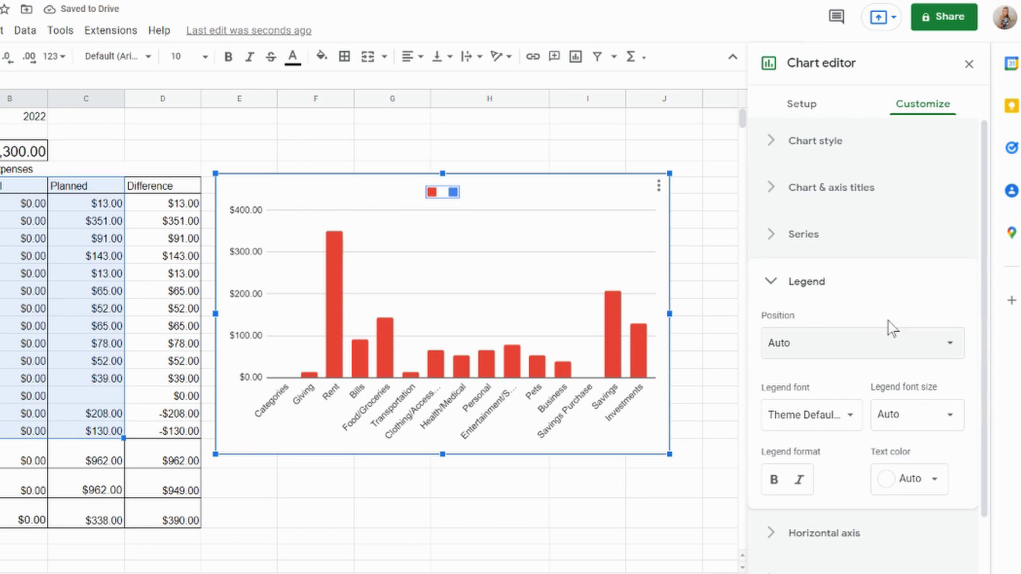
{"action": "left_click", "coordinate": [453, 193]}
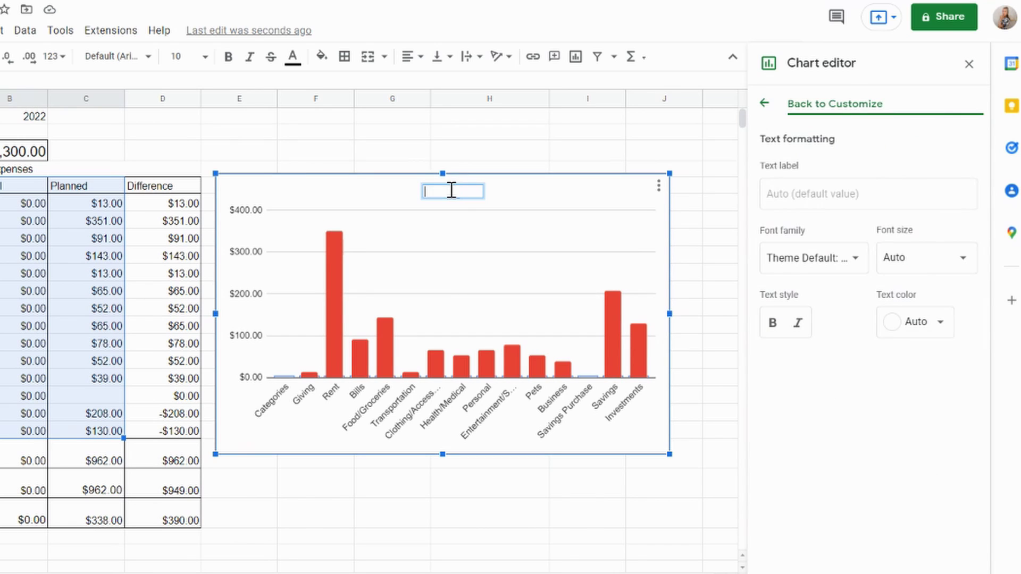
{"action": "left_click", "coordinate": [847, 205]}
{"action": "type", "text": "A"}
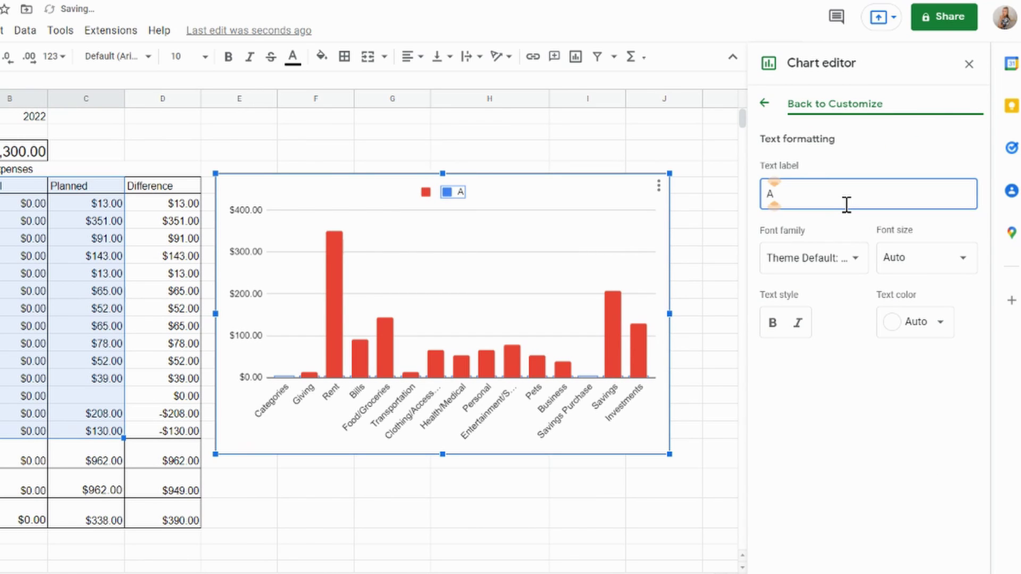
{"action": "type", "text": "ctual"}
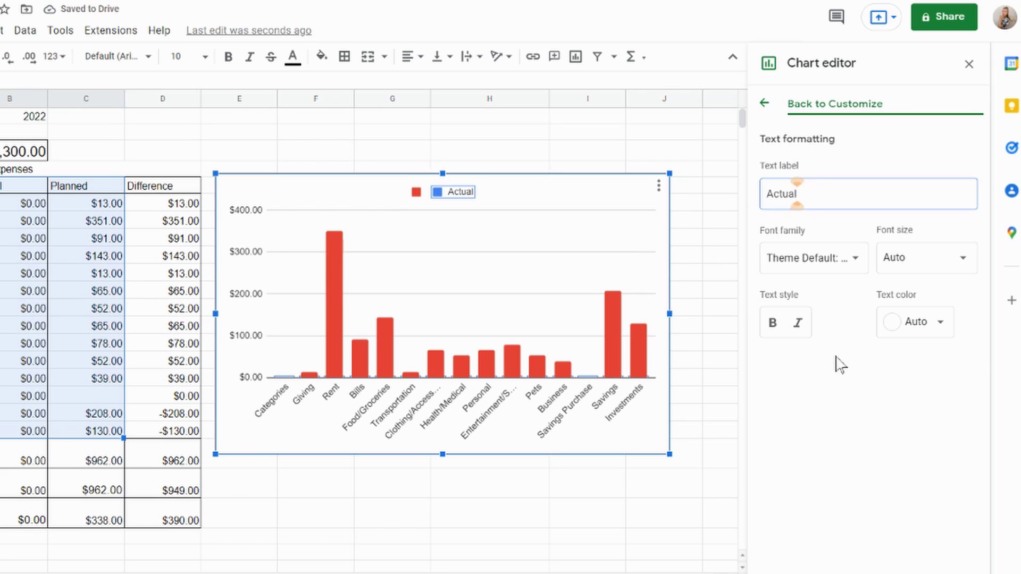
{"action": "left_click", "coordinate": [830, 266]}
{"action": "left_click", "coordinate": [831, 266]}
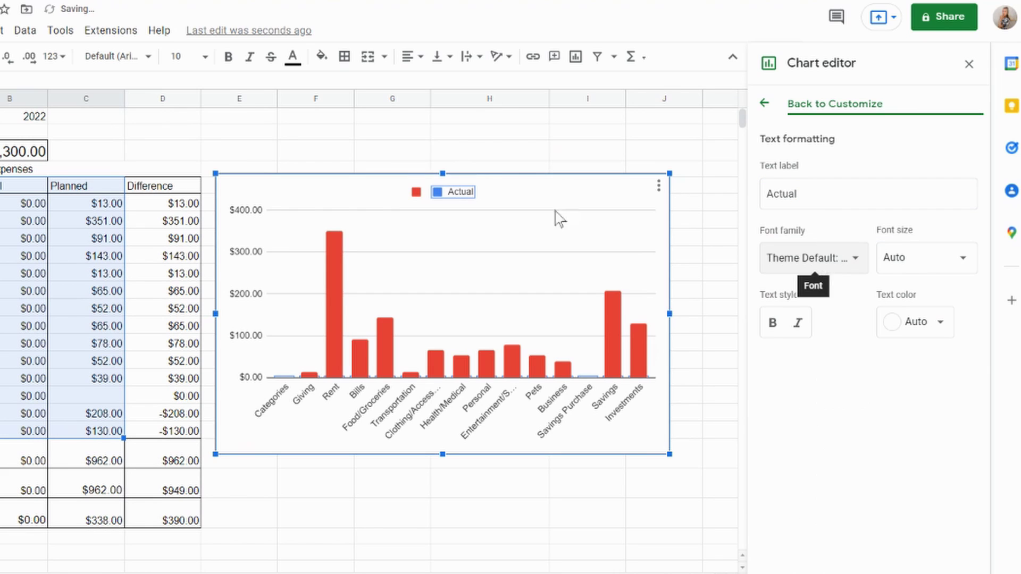
- Label the red series in the chart legend "Planned"
{"action": "double_click", "coordinate": [831, 186]}
{"action": "key", "text": "BackSpace"}
{"action": "left_click", "coordinate": [835, 200]}
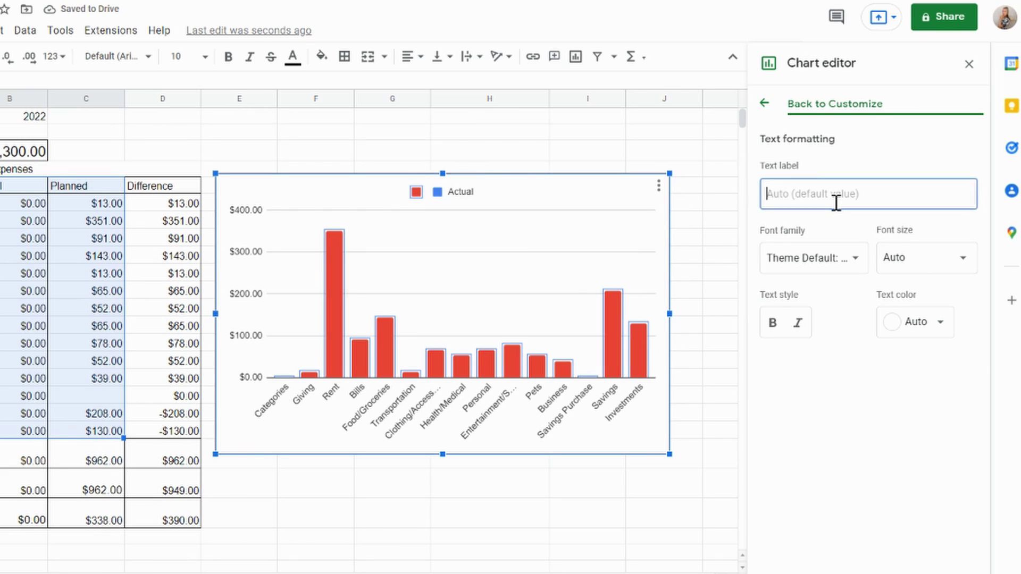
{"action": "type", "text": "Planned"}
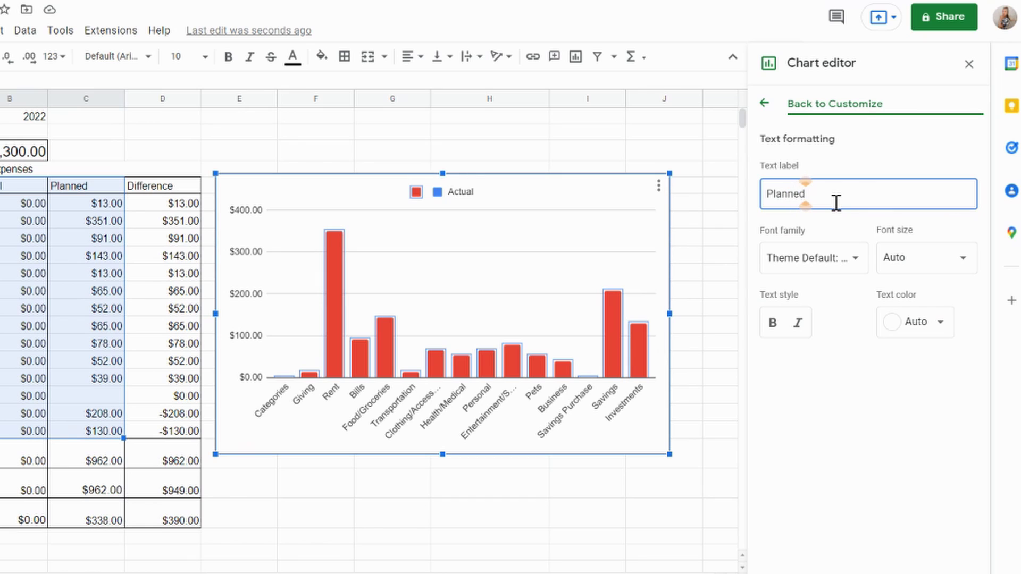
{"action": "left_click", "coordinate": [843, 430]}
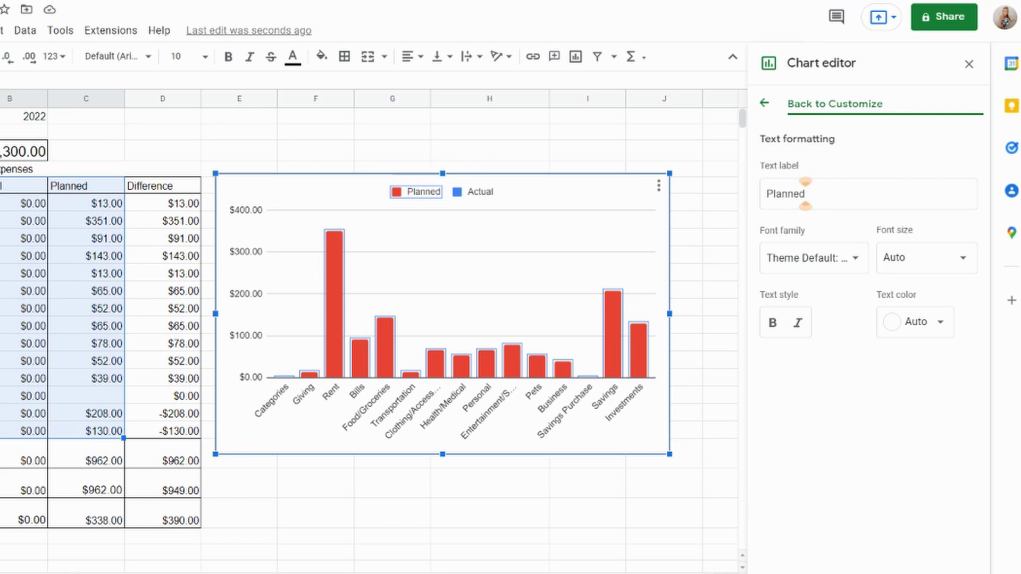
- Enter the actual amounts for Giving as 10, Rent as 350 and Bills as 40
{"action": "left_click", "coordinate": [3, 208]}
{"action": "type", "text": "10"}
{"action": "key", "text": "Return"}
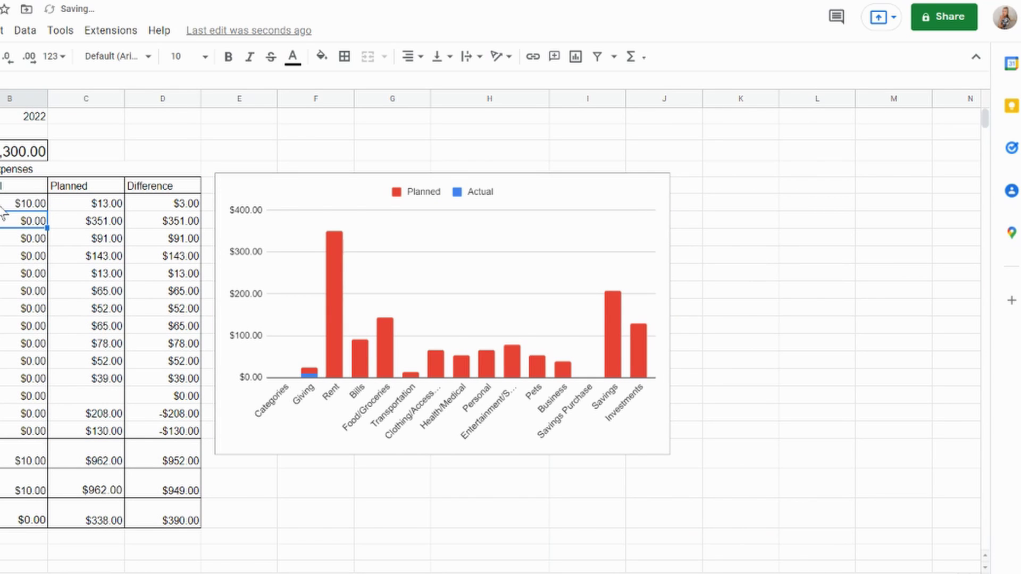
{"action": "type", "text": "350"}
{"action": "key", "text": "Return"}
{"action": "type", "text": "30"}
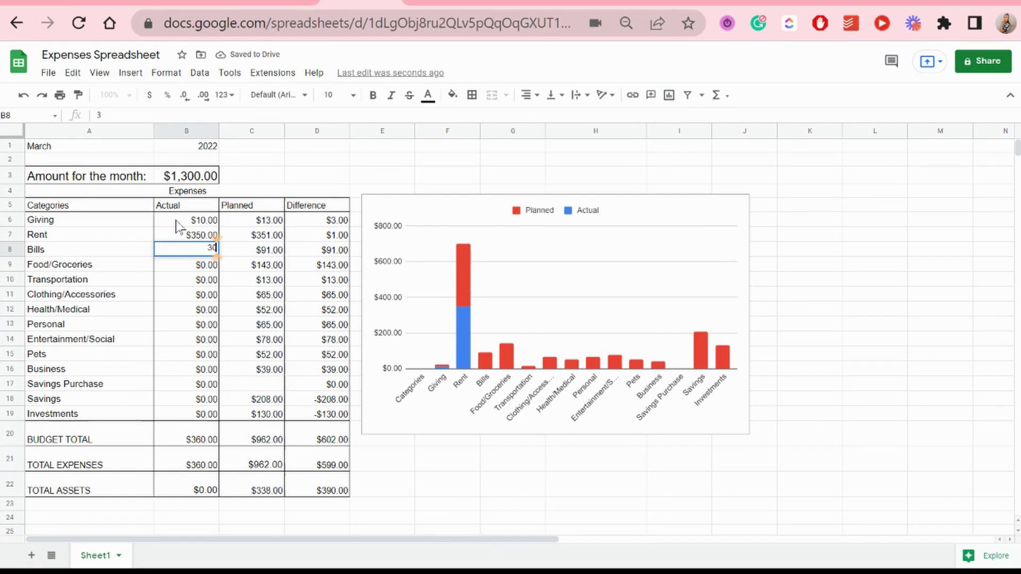
{"action": "key", "text": "Return"}
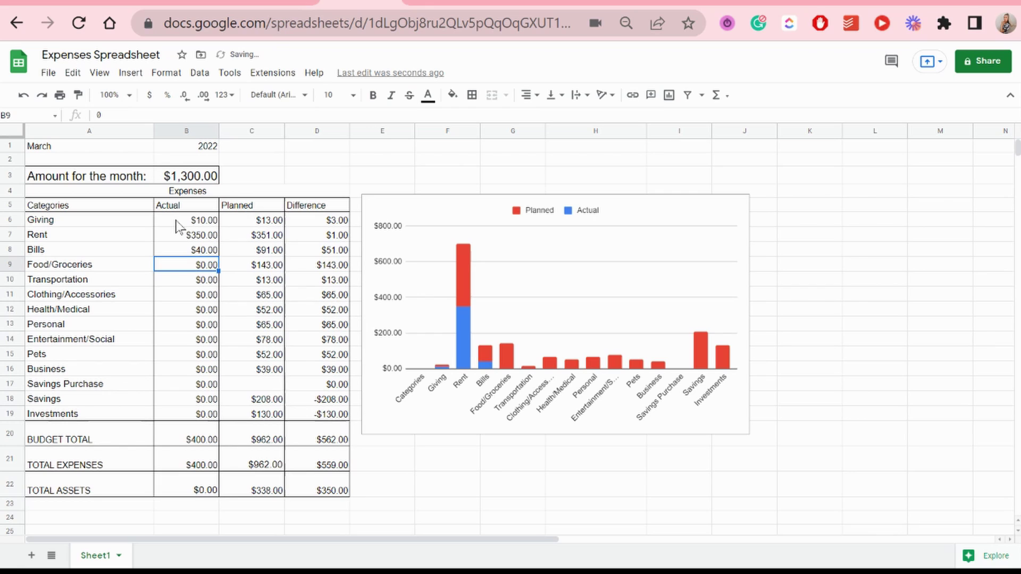
- Enter the actual amounts for Food/Groceries as 120, Transportation as 5 and Clothing/Accessories as 0
{"action": "type", "text": "120"}
{"action": "key", "text": "Return"}
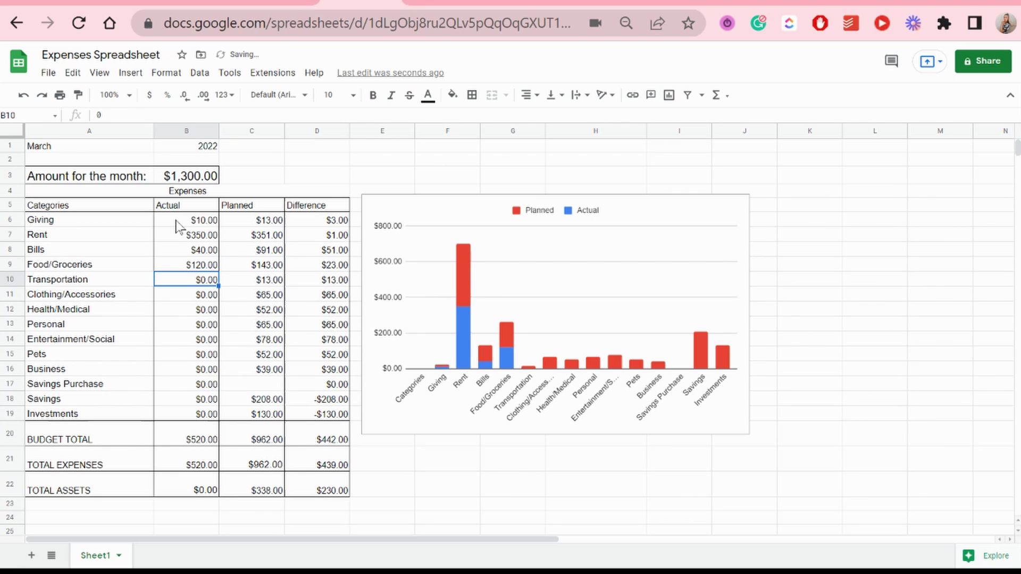
{"action": "type", "text": "5"}
{"action": "key", "text": "Return"}
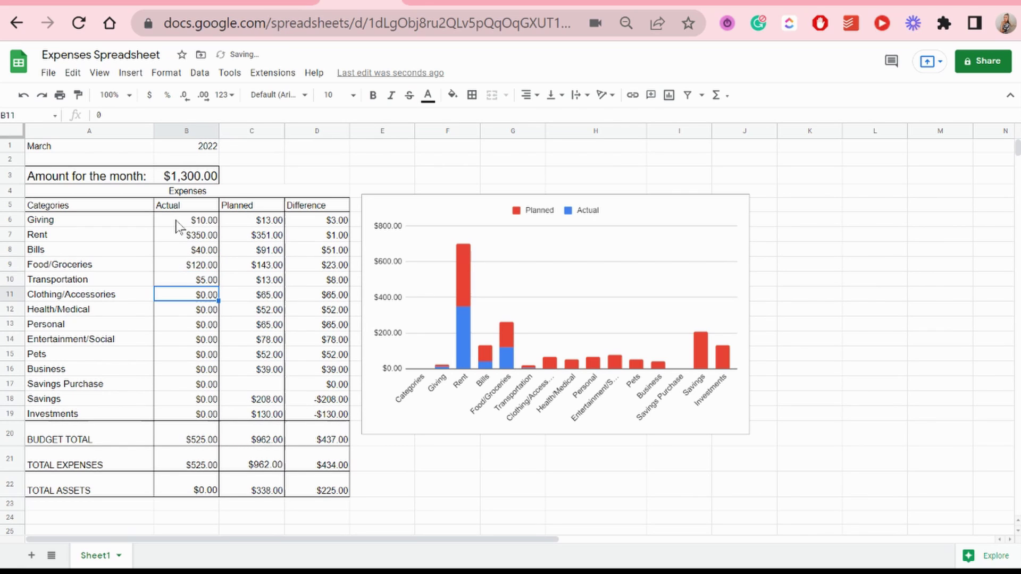
{"action": "type", "text": "0"}
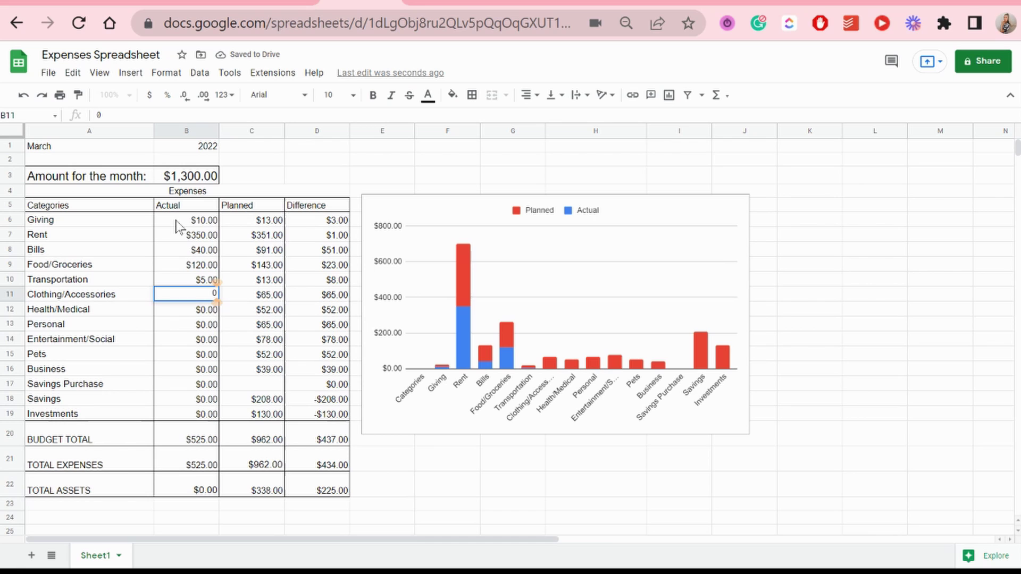
{"action": "left_click", "coordinate": [303, 295]}
- Set the chart's background to a custom light pink, about #faebf2
{"action": "left_click", "coordinate": [587, 247]}
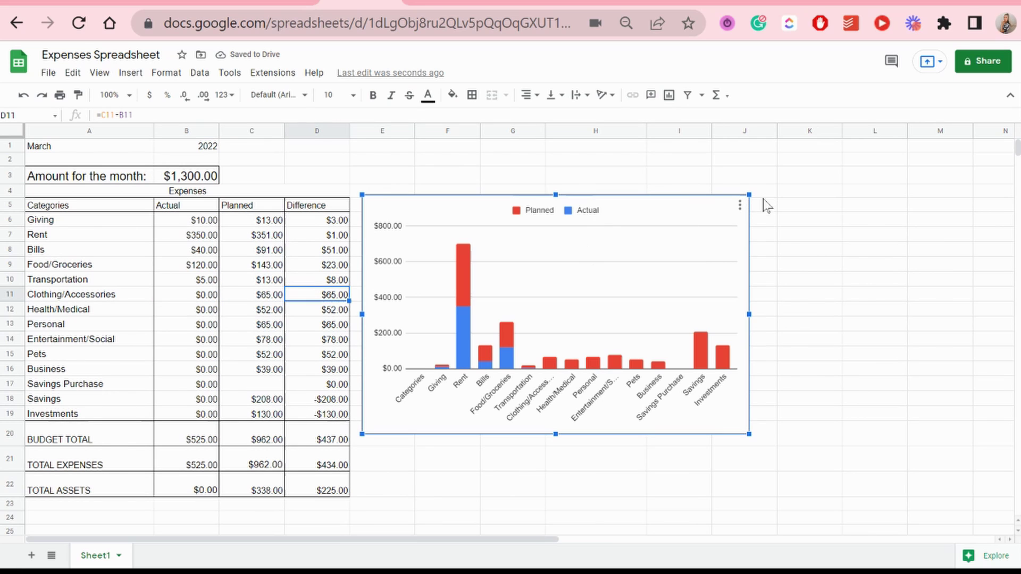
{"action": "left_click", "coordinate": [743, 205]}
{"action": "left_click", "coordinate": [774, 224]}
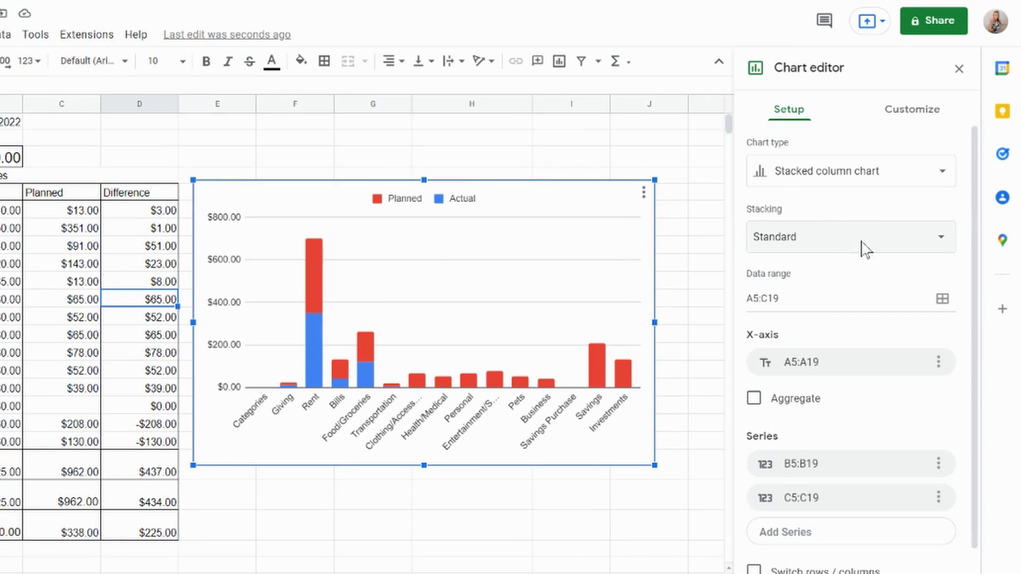
{"action": "left_click", "coordinate": [912, 112]}
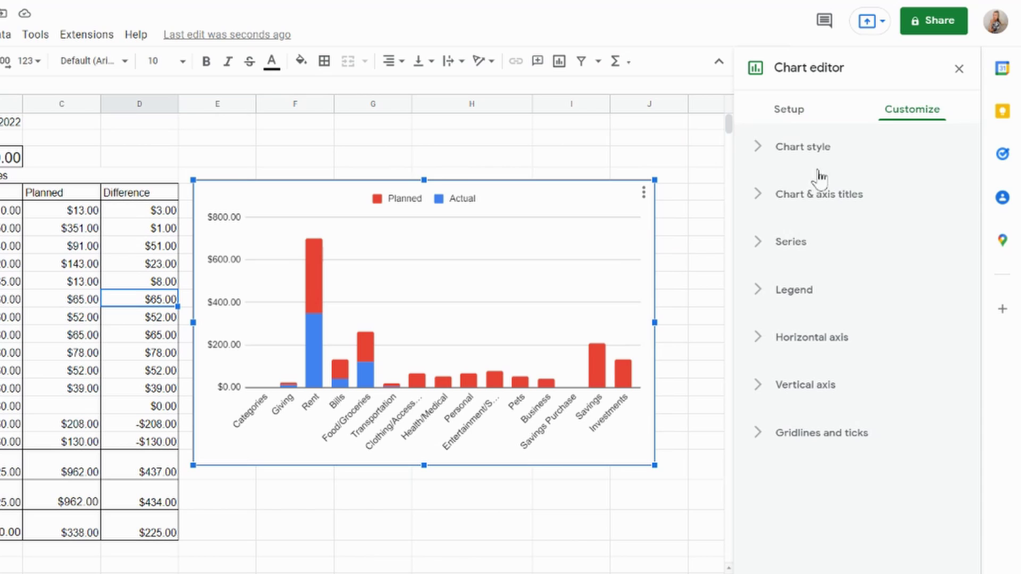
{"action": "left_click", "coordinate": [778, 154]}
{"action": "left_click", "coordinate": [786, 211]}
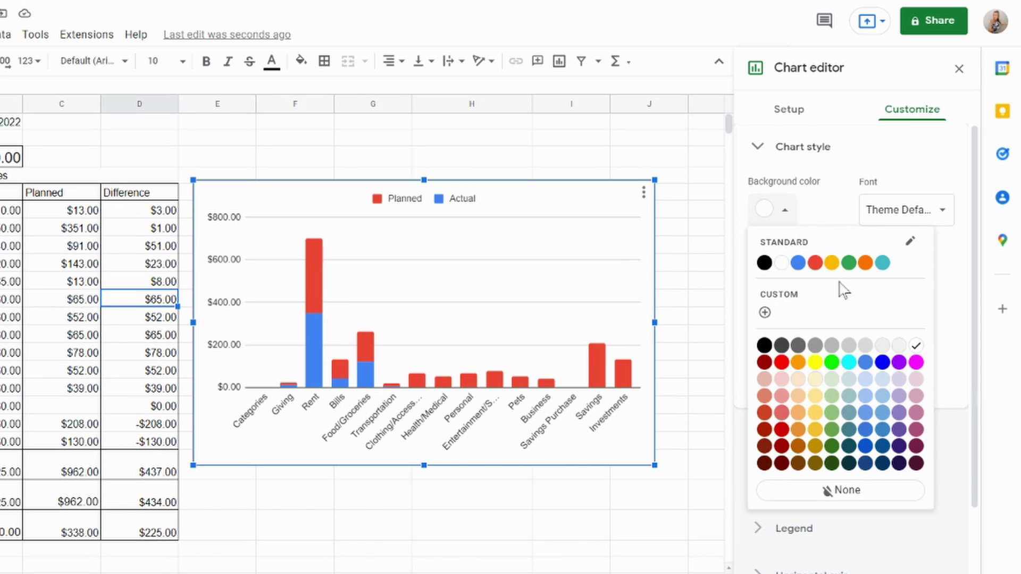
{"action": "left_click", "coordinate": [766, 313]}
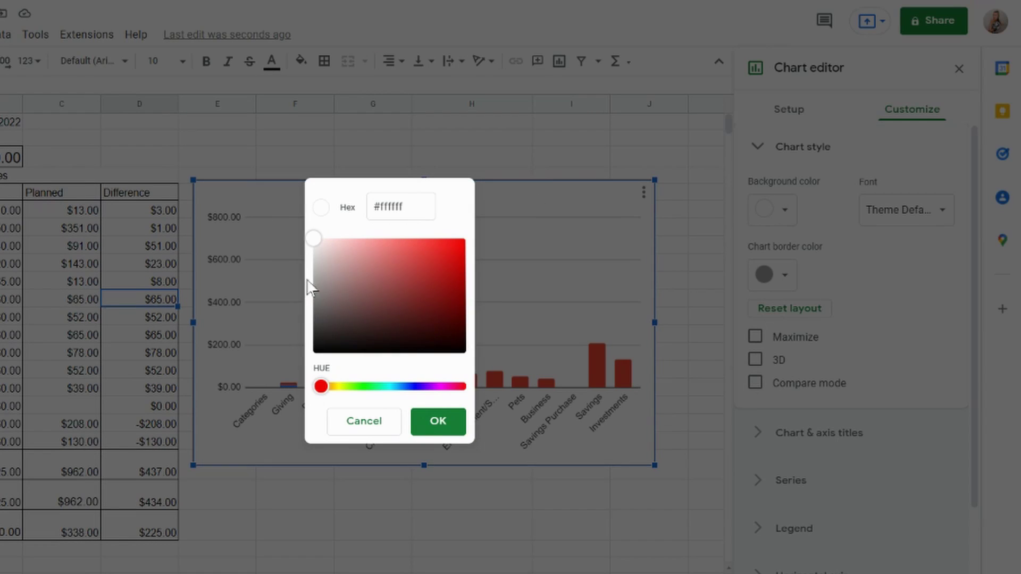
{"action": "left_click_drag", "start_coordinate": [446, 392], "coordinate": [453, 393]}
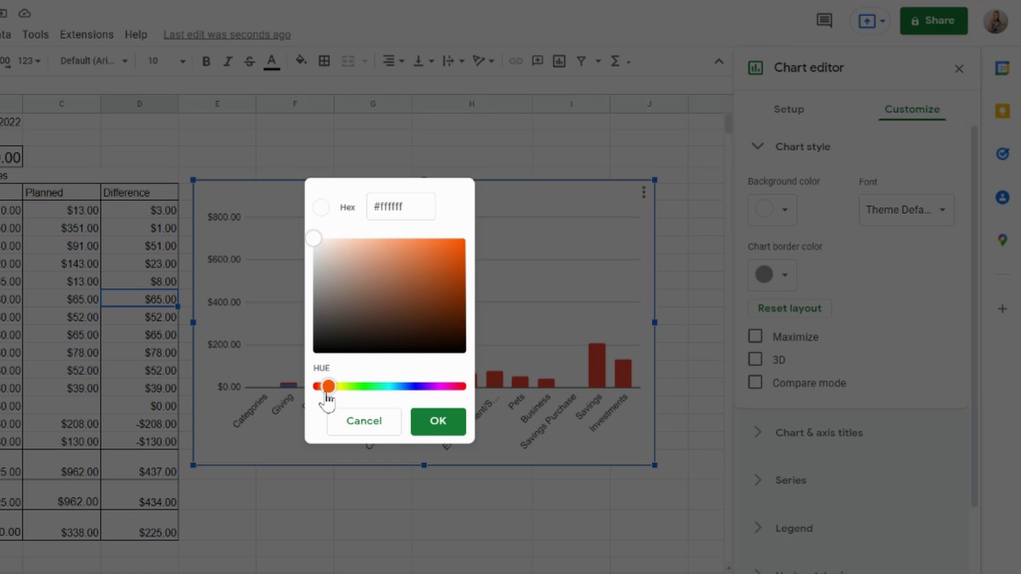
{"action": "left_click_drag", "start_coordinate": [325, 396], "coordinate": [447, 397]}
{"action": "left_click_drag", "start_coordinate": [324, 251], "coordinate": [322, 241]}
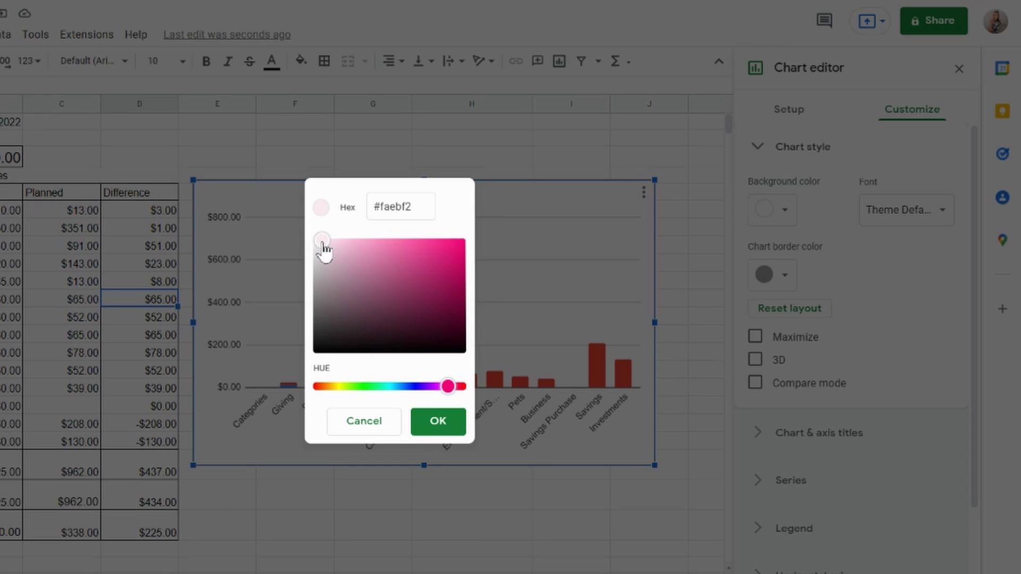
{"action": "left_click", "coordinate": [438, 422]}
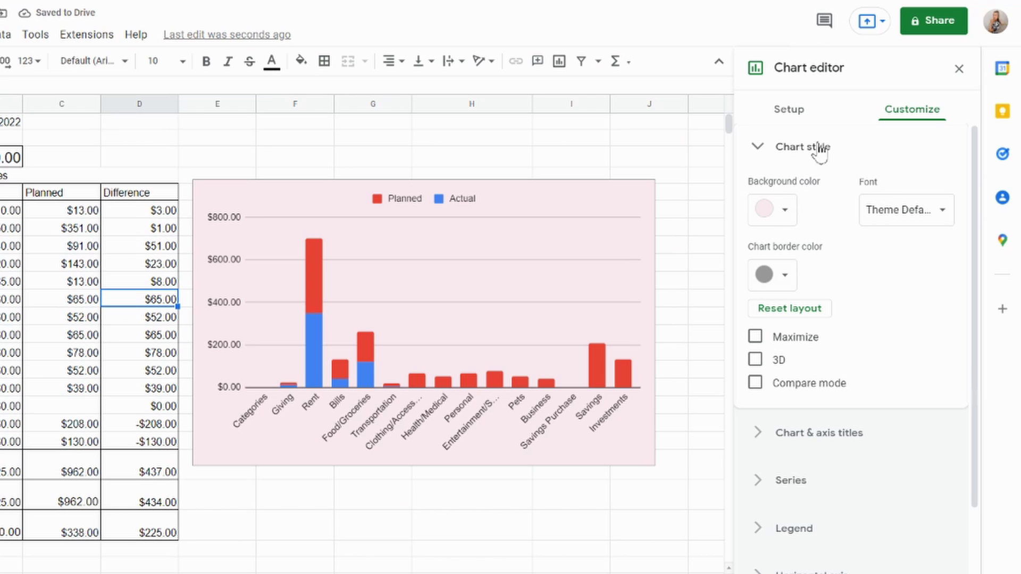
- Change the chart type from stacked column to a regular column chart
{"action": "left_click", "coordinate": [794, 112]}
{"action": "left_click", "coordinate": [783, 235]}
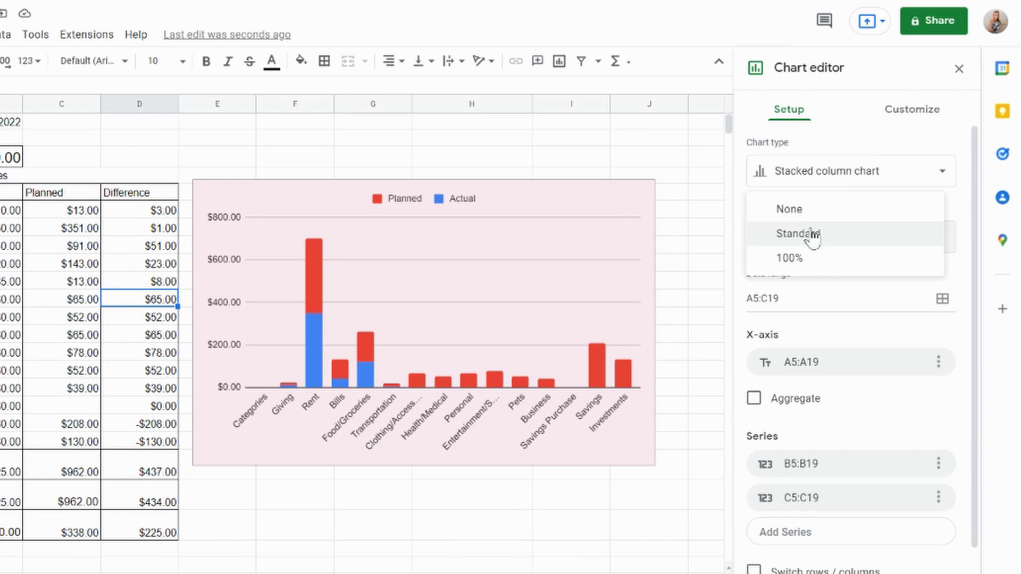
{"action": "left_click", "coordinate": [843, 175]}
{"action": "scroll", "coordinate": [827, 274], "scroll_direction": "down", "scroll_amount": 7}
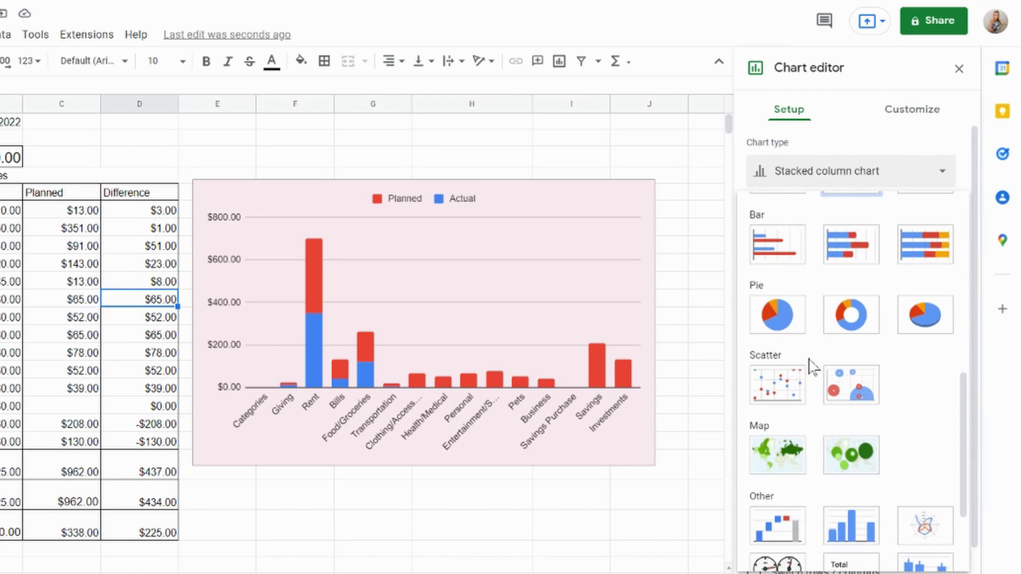
{"action": "scroll", "coordinate": [772, 300], "scroll_direction": "up", "scroll_amount": 4}
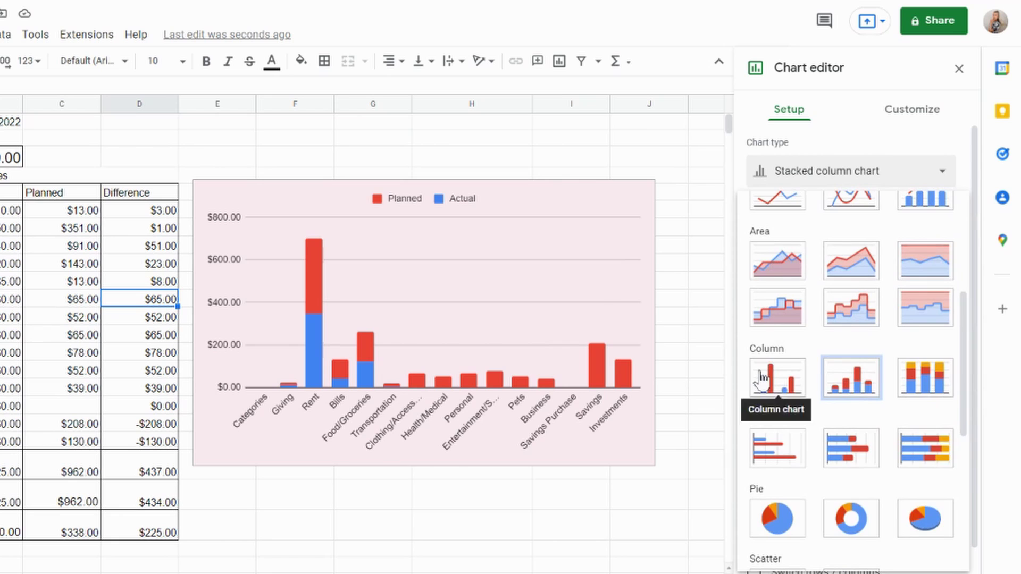
{"action": "left_click", "coordinate": [771, 376]}
- Set the Actual series' fill color to the custom pink #ce7eb1
{"action": "left_click", "coordinate": [895, 121]}
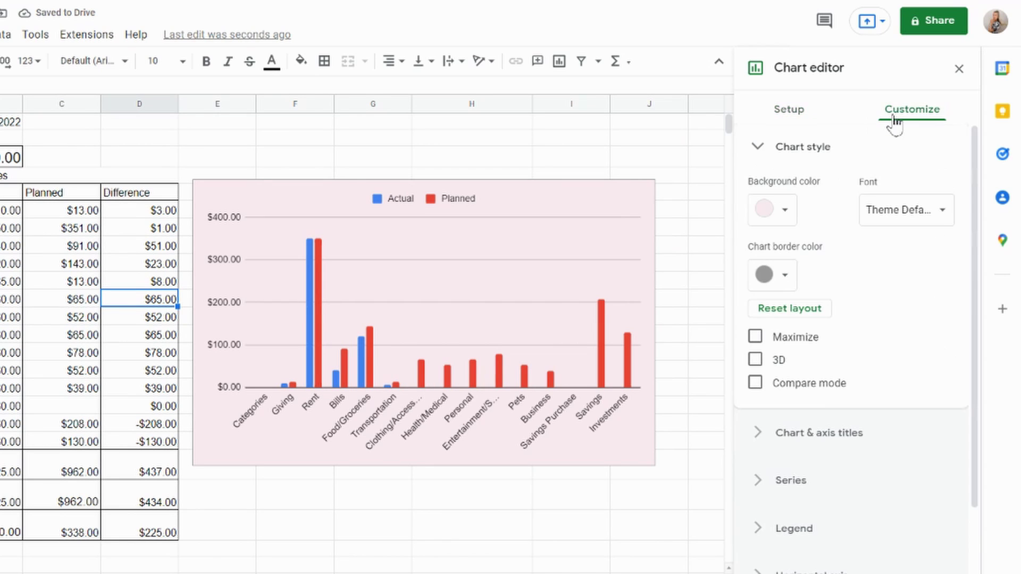
{"action": "left_click", "coordinate": [806, 154]}
{"action": "left_click", "coordinate": [797, 242]}
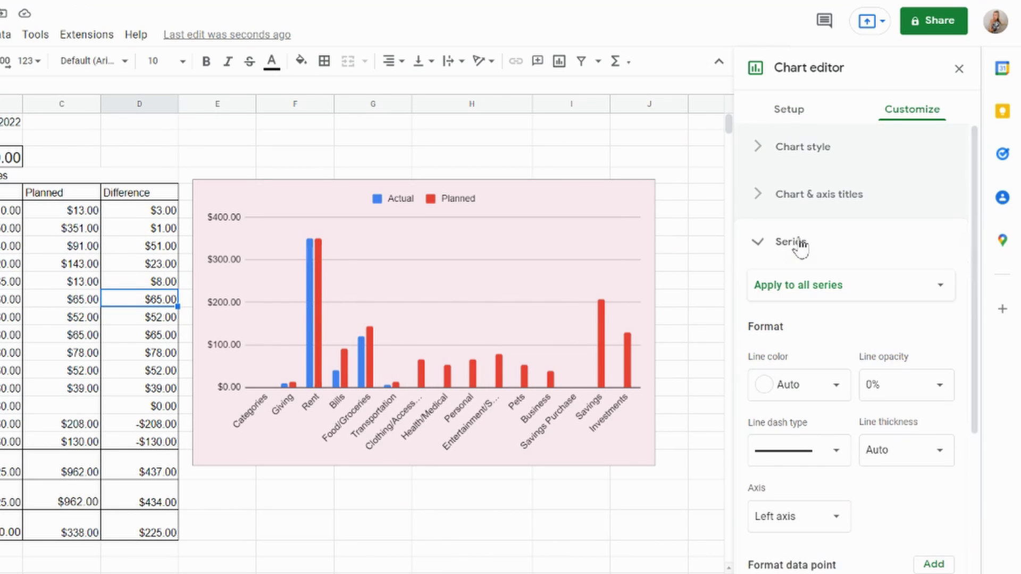
{"action": "scroll", "coordinate": [804, 386], "scroll_direction": "down", "scroll_amount": 5}
{"action": "scroll", "coordinate": [825, 218], "scroll_direction": "up", "scroll_amount": 4}
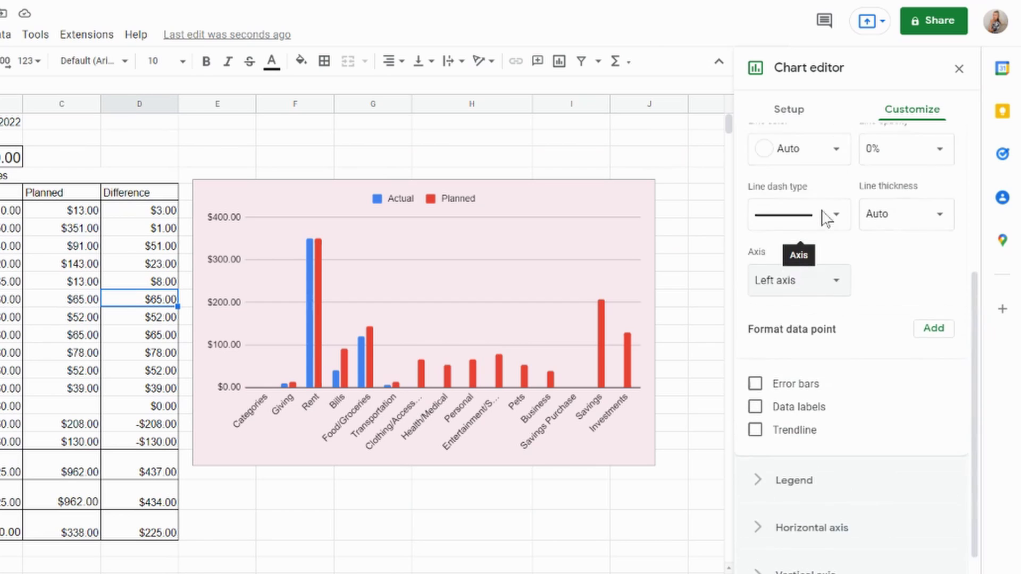
{"action": "left_click", "coordinate": [824, 207]}
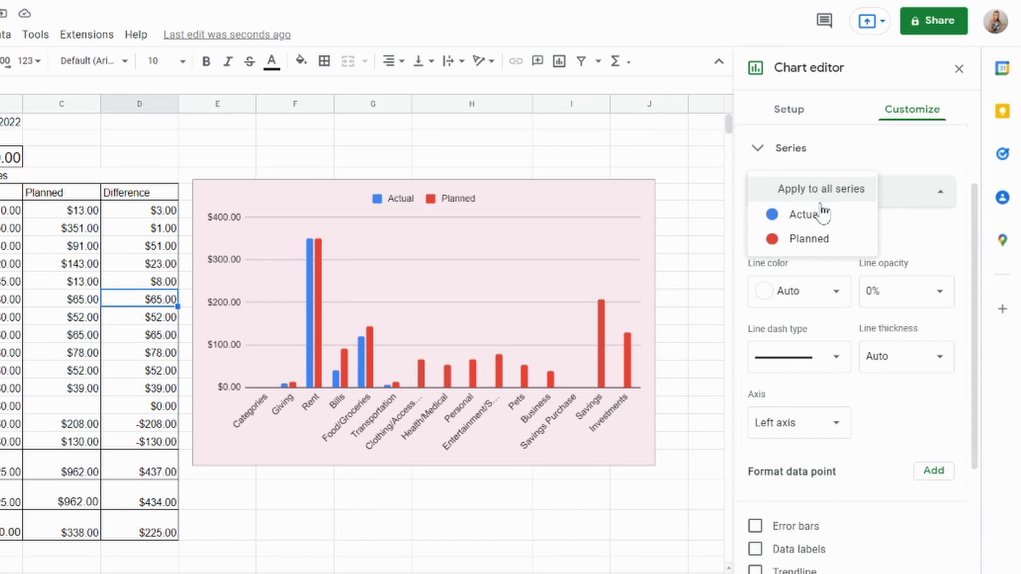
{"action": "left_click", "coordinate": [825, 218]}
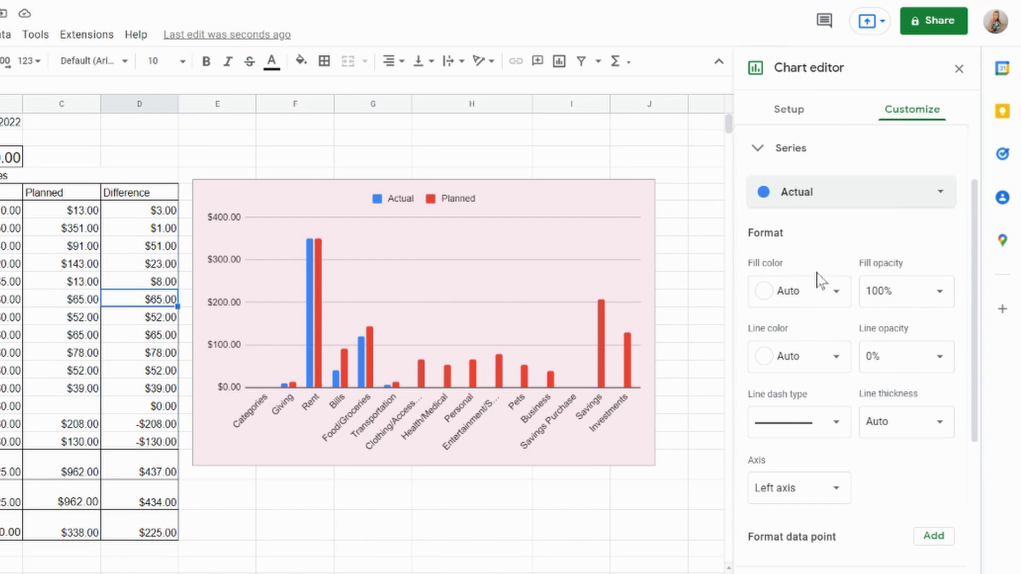
{"action": "left_click", "coordinate": [828, 304]}
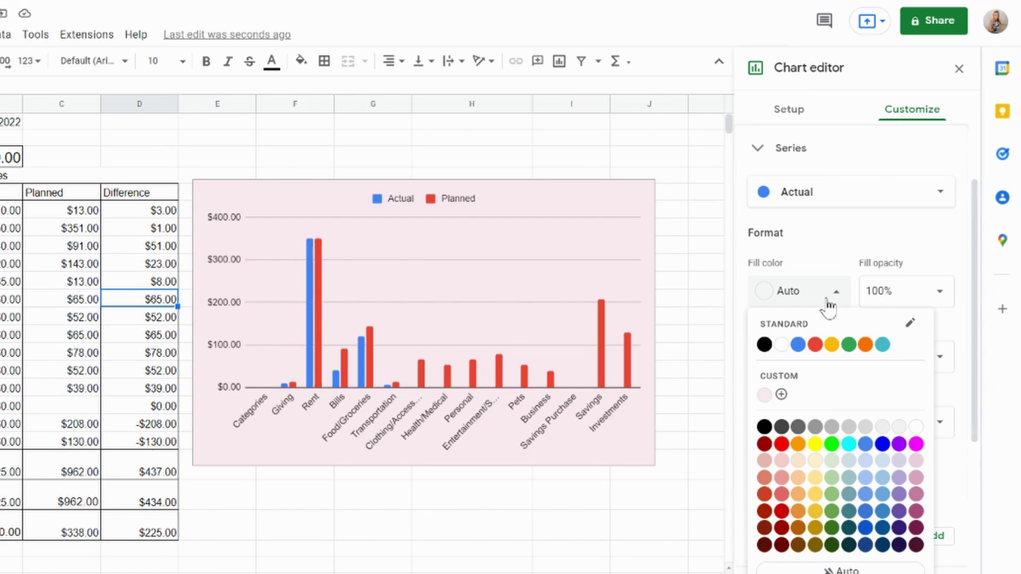
{"action": "left_click", "coordinate": [782, 394]}
{"action": "left_click", "coordinate": [325, 386]}
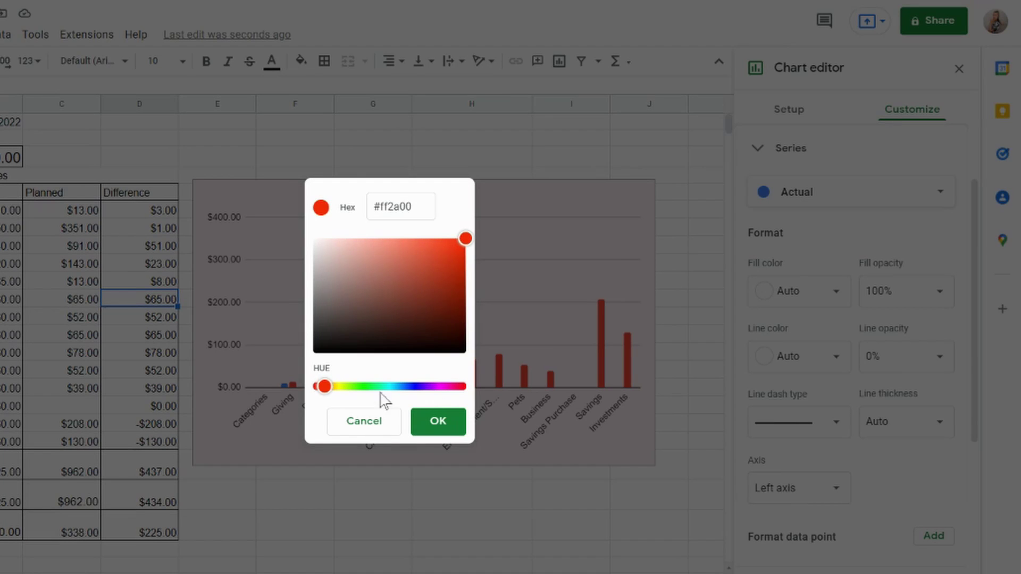
{"action": "left_click_drag", "start_coordinate": [325, 387], "coordinate": [443, 388]}
{"action": "left_click_drag", "start_coordinate": [429, 253], "coordinate": [371, 263]}
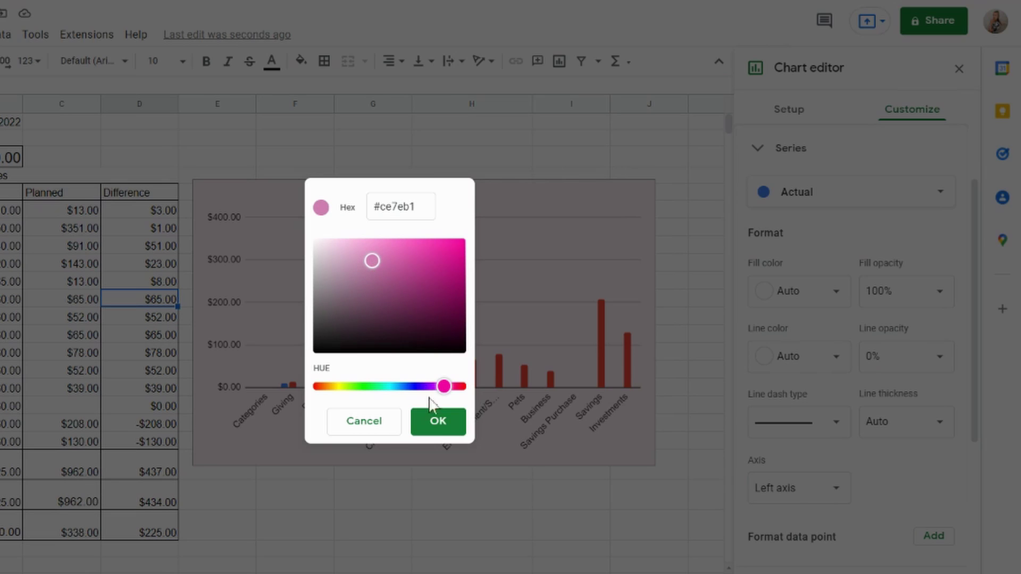
{"action": "left_click", "coordinate": [440, 426]}
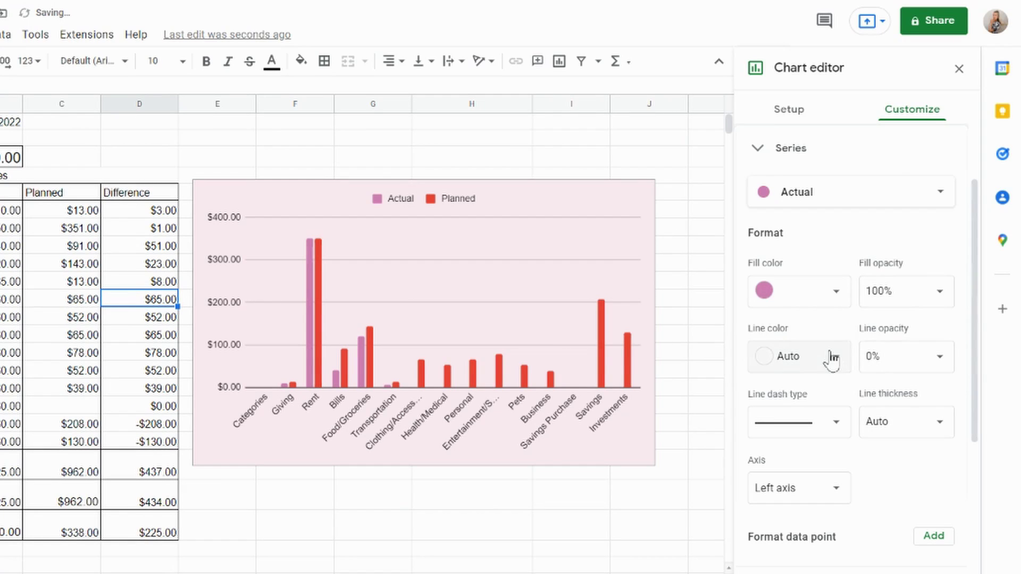
- Set the Actual series' line color to the same custom pink as its fill
{"action": "left_click", "coordinate": [832, 360]}
{"action": "left_click", "coordinate": [783, 141]}
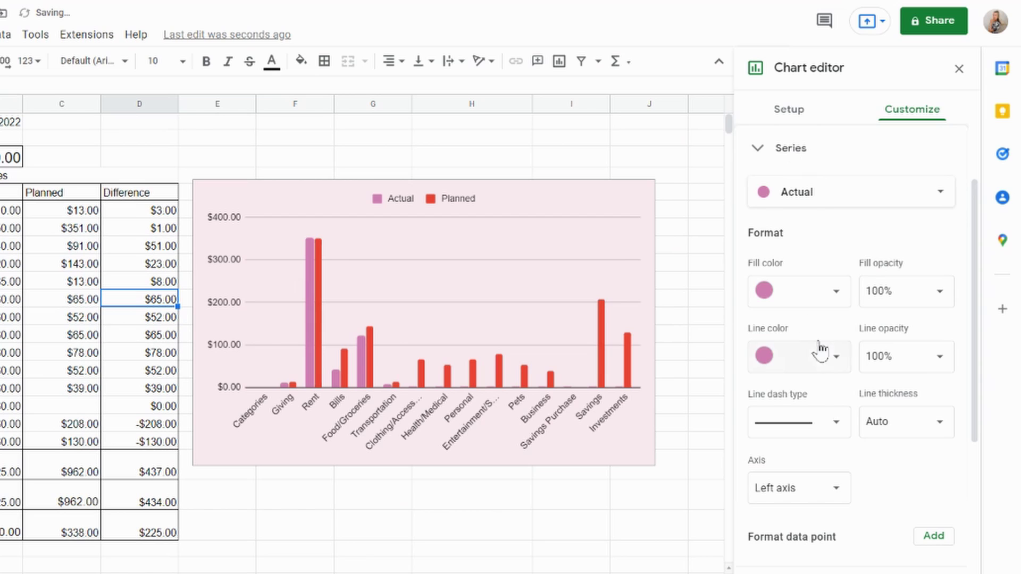
{"action": "scroll", "coordinate": [839, 383], "scroll_direction": "down", "scroll_amount": 5}
{"action": "scroll", "coordinate": [835, 330], "scroll_direction": "up", "scroll_amount": 7}
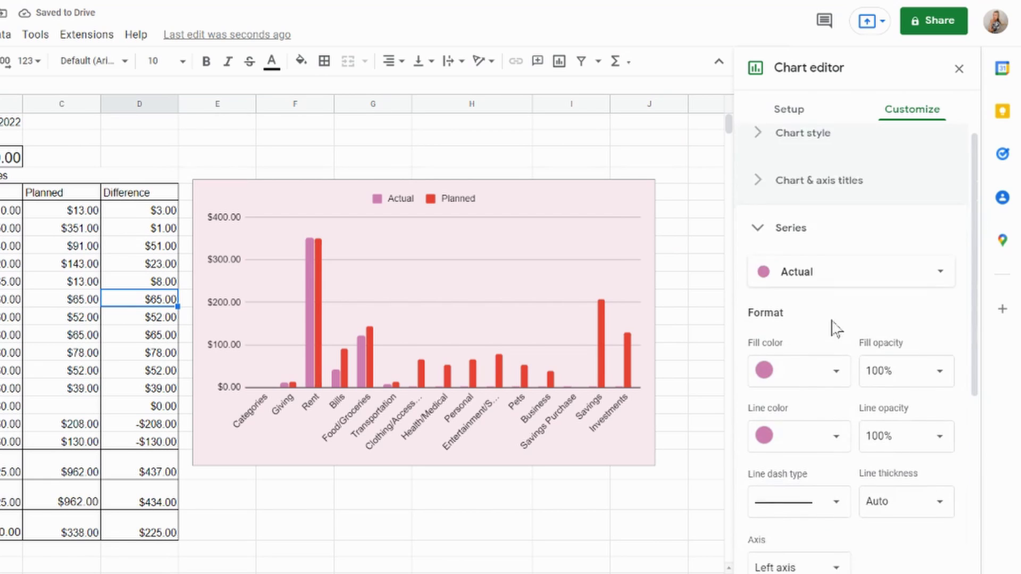
- Set the Planned series' fill color to the custom light teal #b0dee4
{"action": "left_click", "coordinate": [856, 285]}
{"action": "left_click", "coordinate": [857, 305]}
{"action": "left_click", "coordinate": [831, 398]}
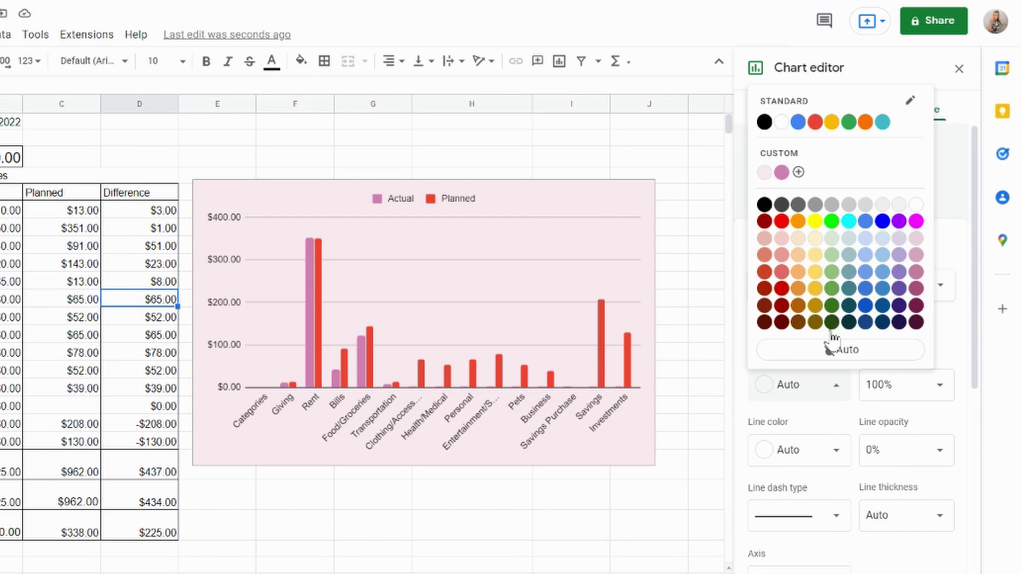
{"action": "left_click", "coordinate": [798, 172]}
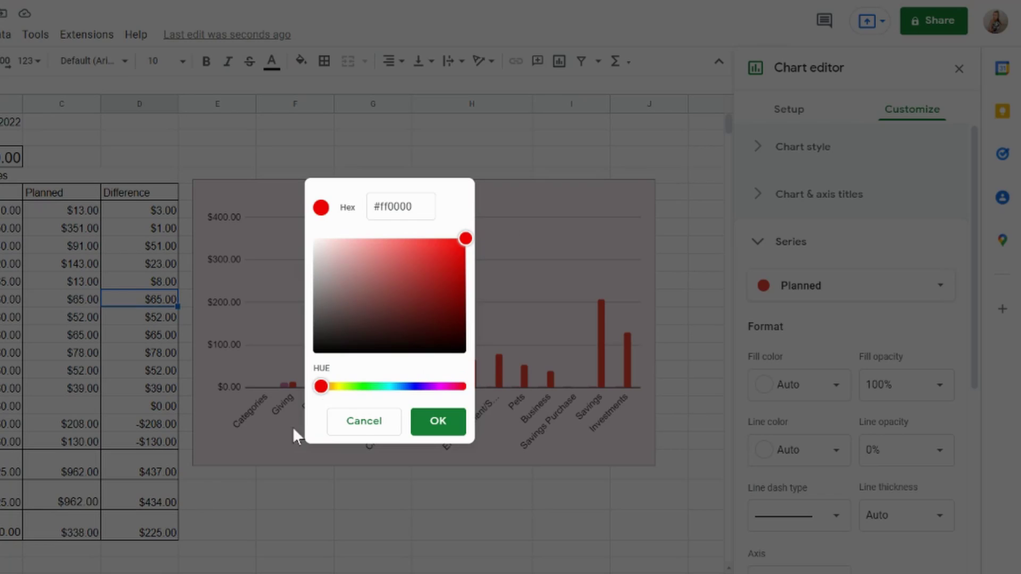
{"action": "left_click_drag", "start_coordinate": [320, 387], "coordinate": [390, 388]}
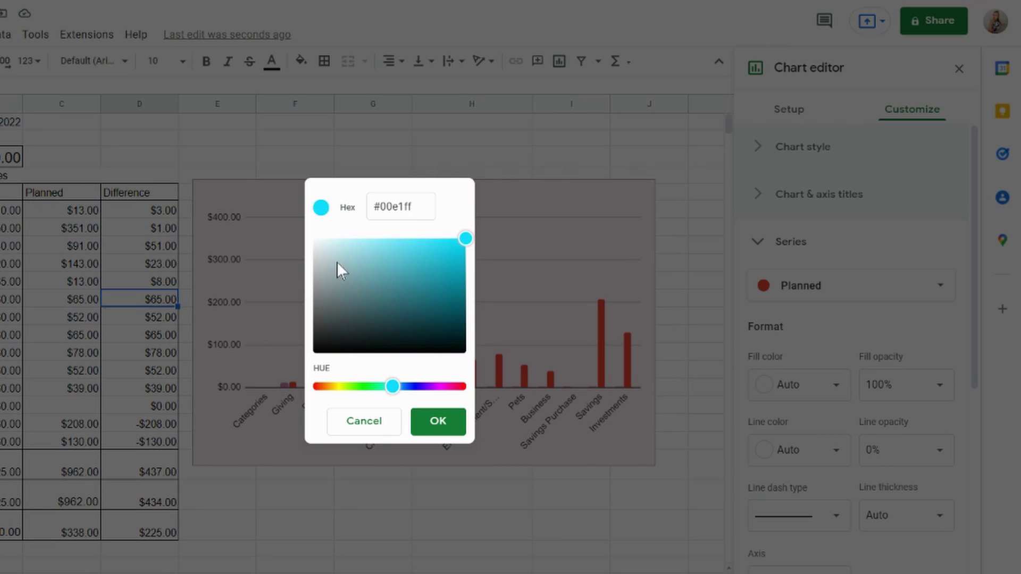
{"action": "left_click_drag", "start_coordinate": [338, 263], "coordinate": [348, 251]}
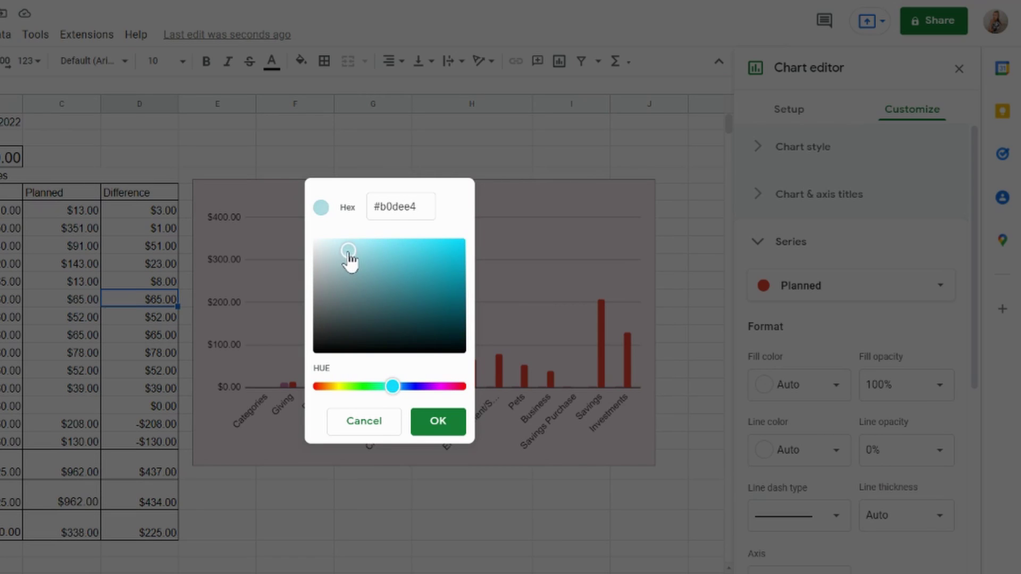
{"action": "left_click", "coordinate": [439, 423]}
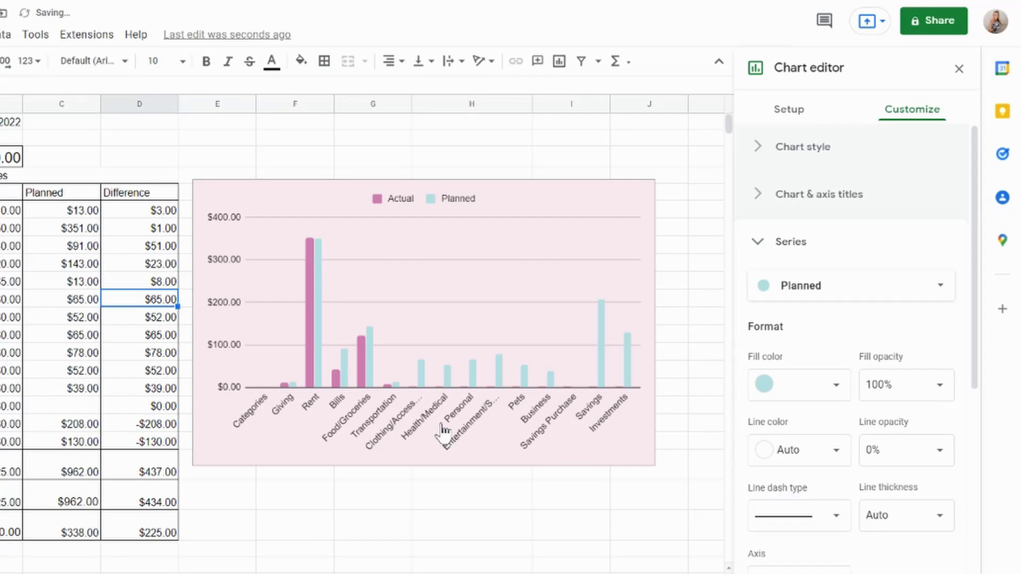
- Set the Planned series' line color to the same custom light teal as its fill
{"action": "left_click", "coordinate": [821, 452]}
{"action": "left_click", "coordinate": [799, 238]}
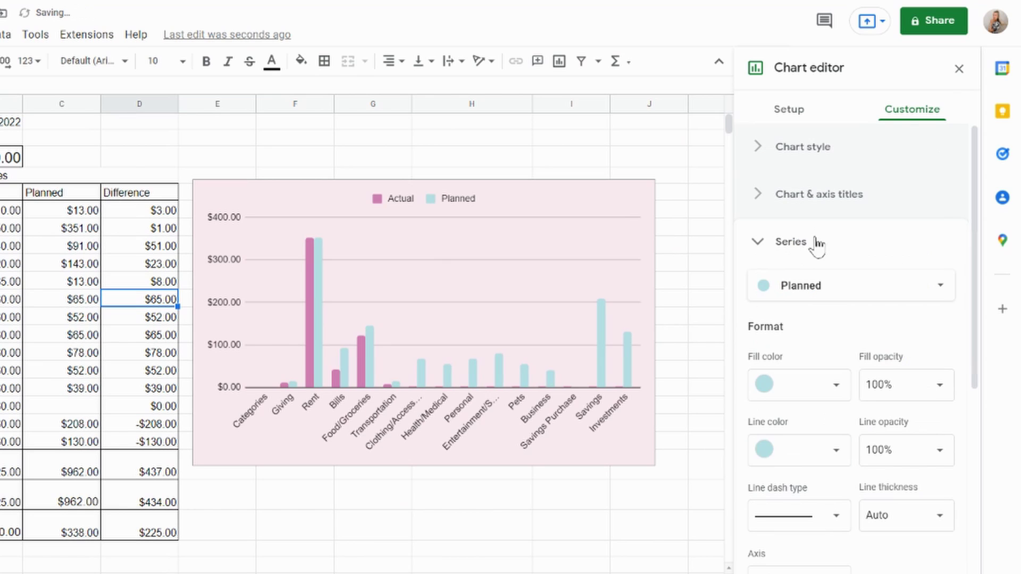
{"action": "scroll", "coordinate": [872, 343], "scroll_direction": "down", "scroll_amount": 1}
{"action": "scroll", "coordinate": [872, 345], "scroll_direction": "up", "scroll_amount": 1}
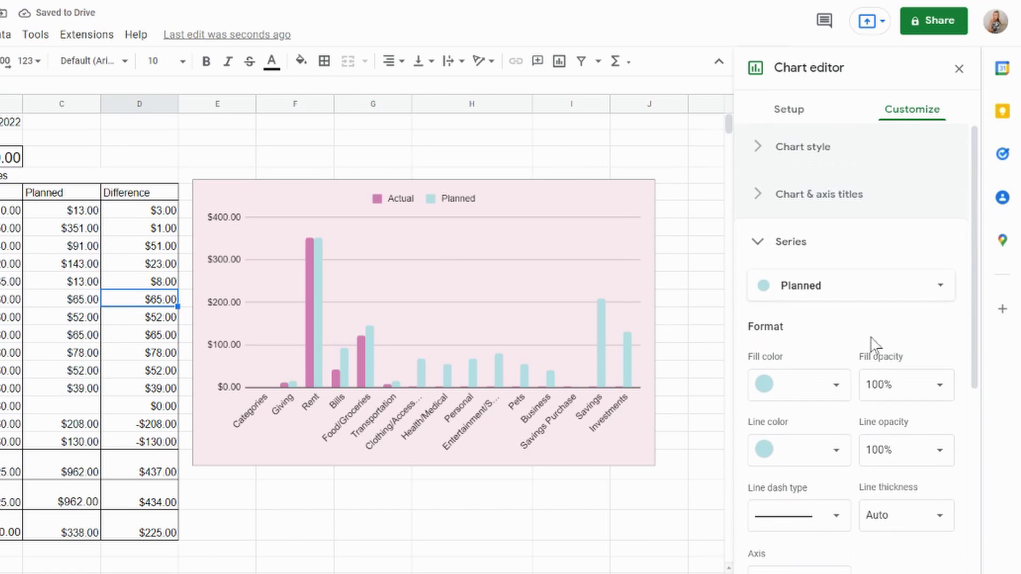
- Set the chart's background to a lighter custom pink and its border to the darker custom pink used for the Actual series
{"action": "left_click", "coordinate": [759, 241]}
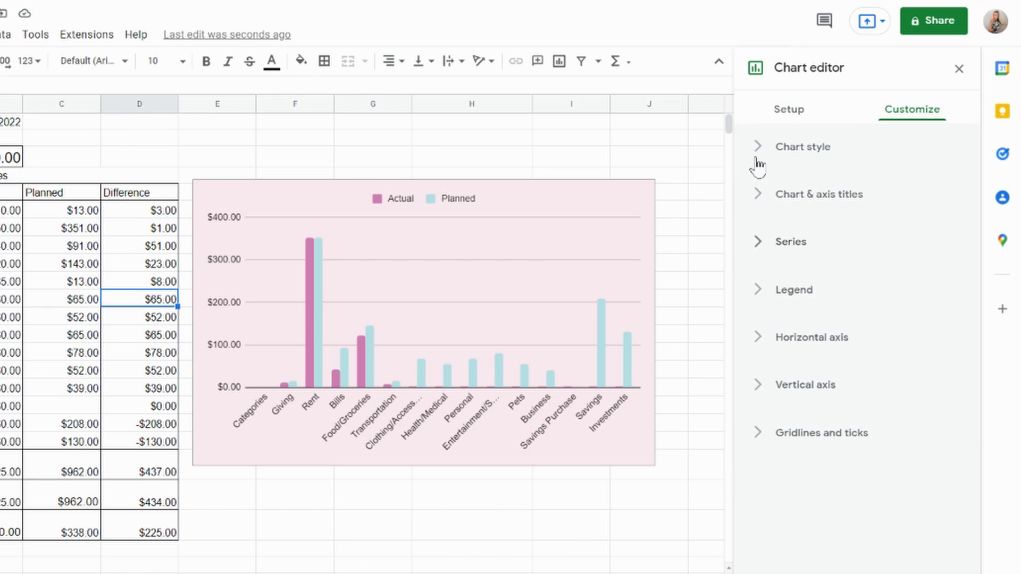
{"action": "left_click", "coordinate": [759, 152]}
{"action": "left_click", "coordinate": [757, 164]}
{"action": "left_click", "coordinate": [758, 164]}
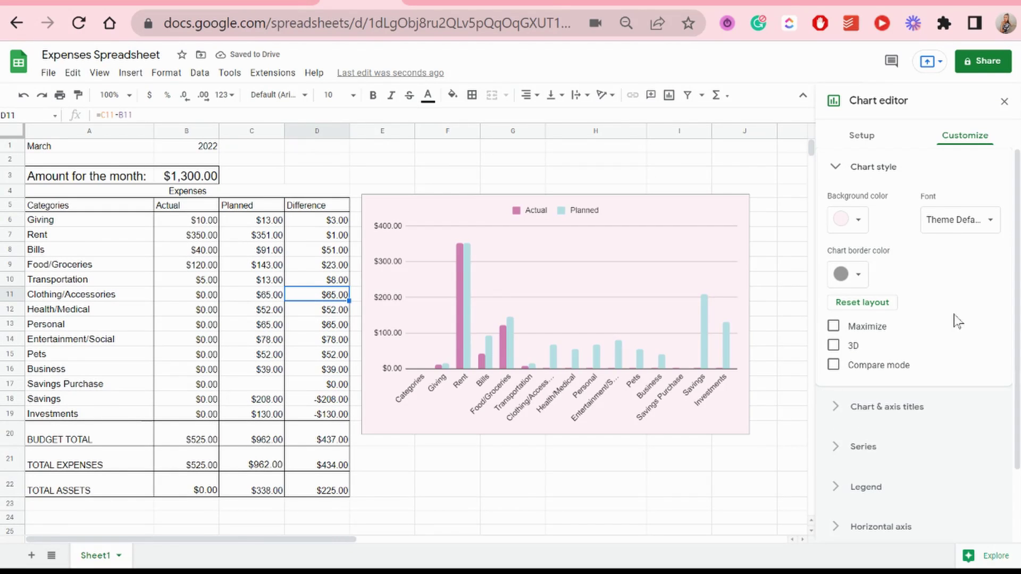
{"action": "left_click", "coordinate": [844, 274]}
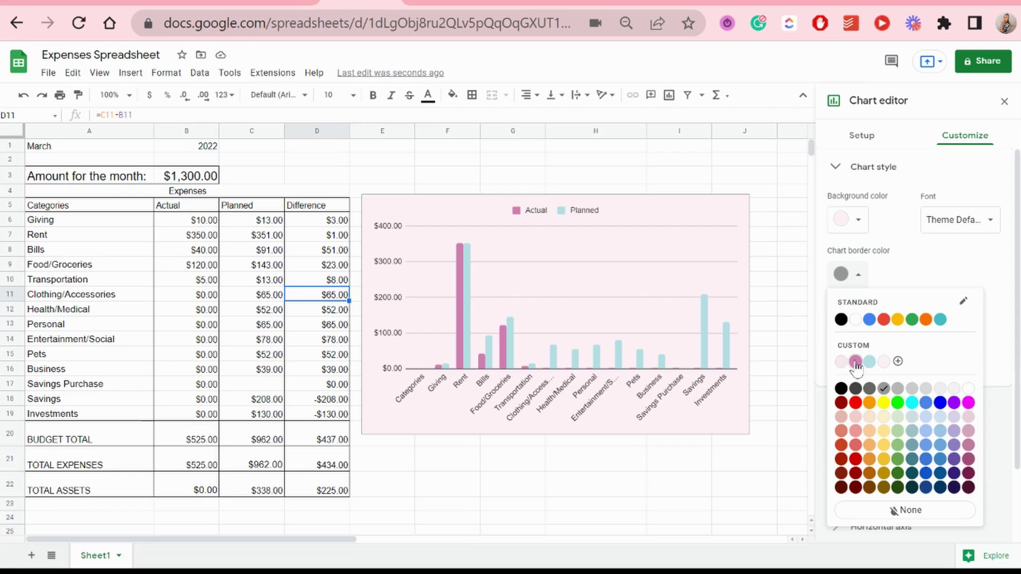
{"action": "left_click", "coordinate": [855, 362]}
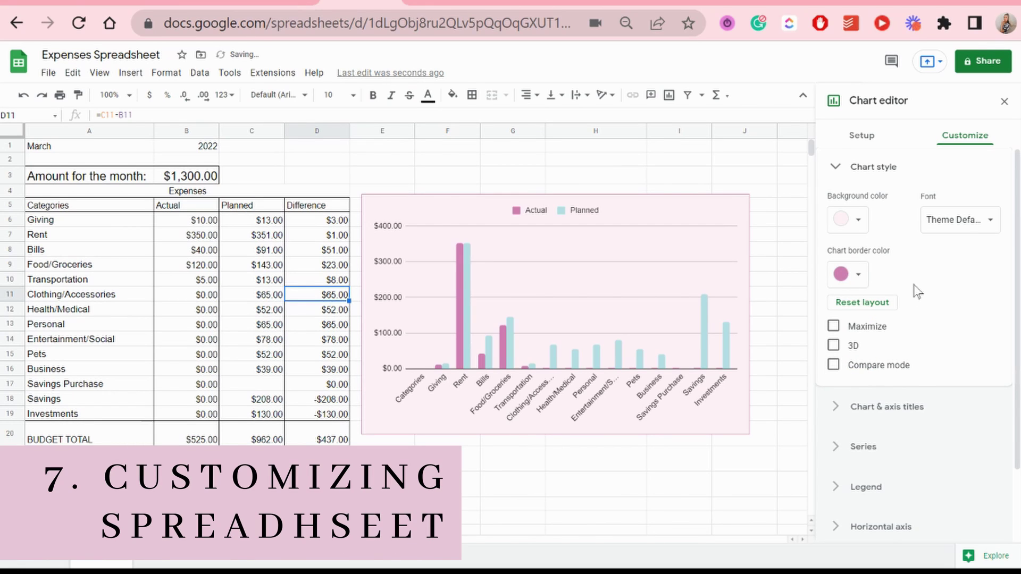
- Fill the $1,300.00 monthly amount cell with a custom light teal and slightly increase the height of row 3
{"action": "left_click", "coordinate": [186, 174]}
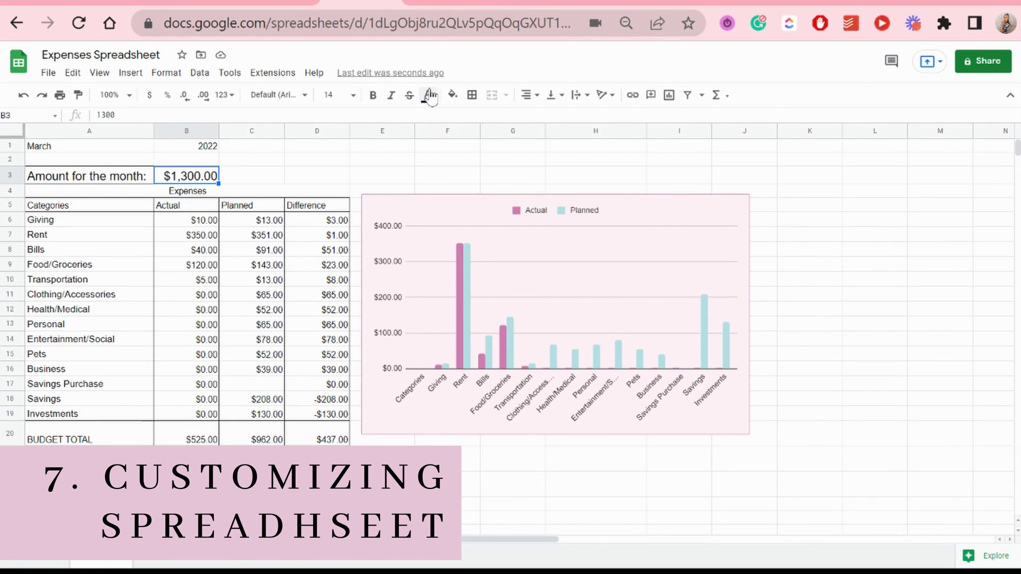
{"action": "left_click", "coordinate": [453, 95]}
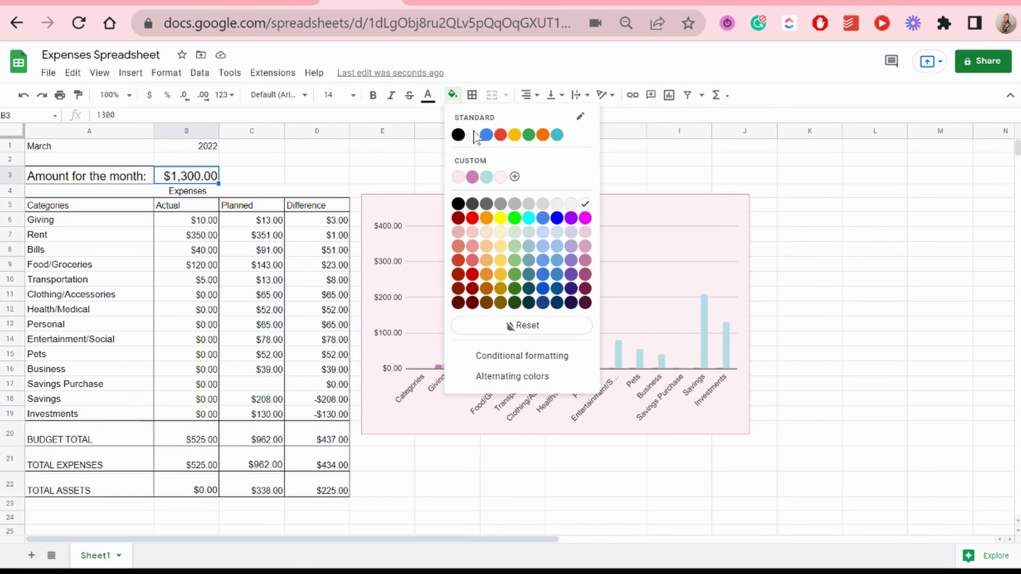
{"action": "left_click", "coordinate": [487, 177]}
{"action": "left_click", "coordinate": [373, 203]}
{"action": "left_click_drag", "start_coordinate": [10, 184], "coordinate": [10, 188]}
- Set the merged Expenses title in row 4 to the Satisfy font at size 24
{"action": "left_click", "coordinate": [159, 218]}
{"action": "left_click", "coordinate": [430, 76]}
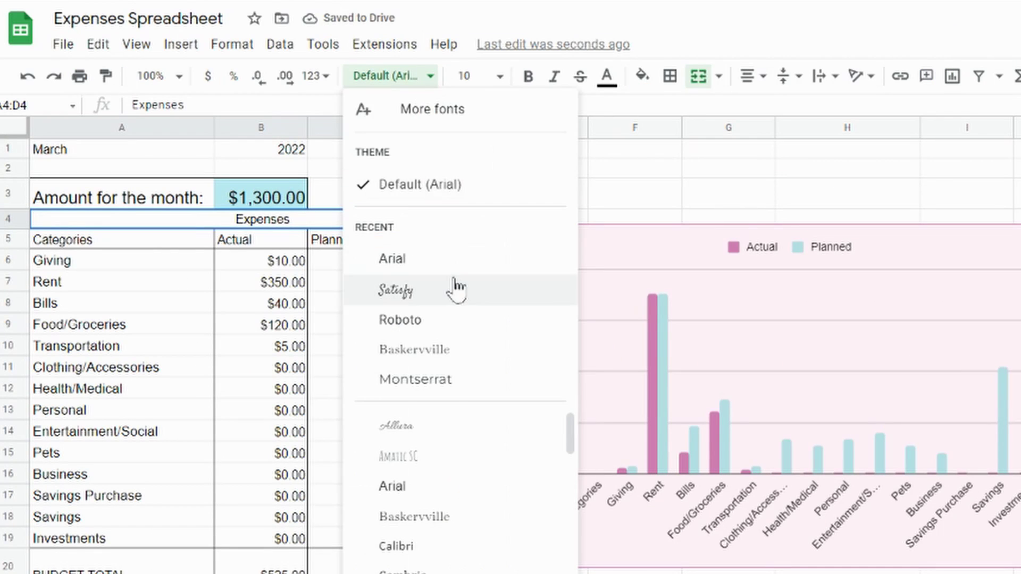
{"action": "left_click", "coordinate": [456, 290]}
{"action": "left_click", "coordinate": [500, 76]}
{"action": "left_click", "coordinate": [467, 316]}
{"action": "left_click", "coordinate": [467, 374]}
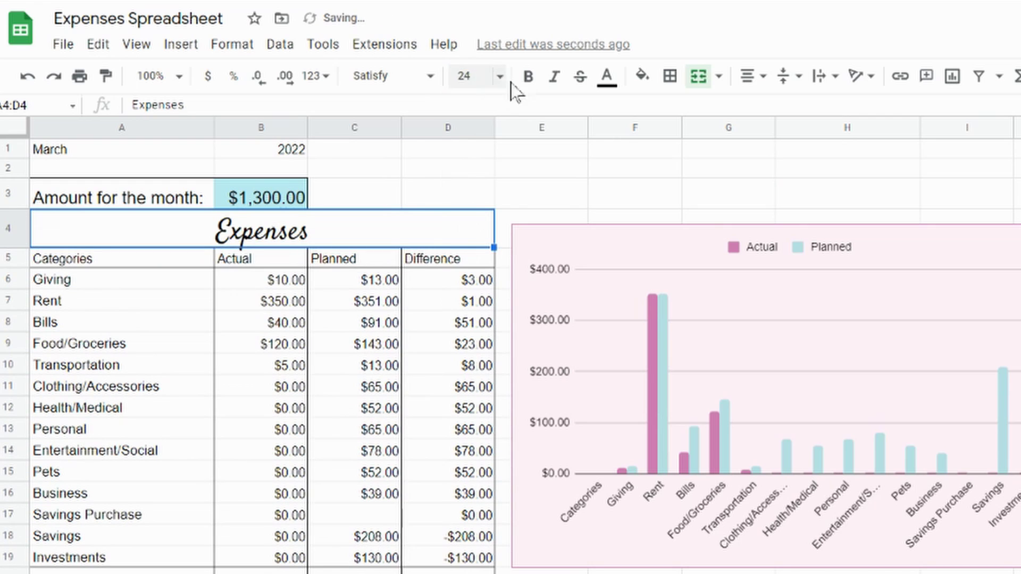
- Make the Expenses title bold and give its text a custom pink color
{"action": "left_click", "coordinate": [528, 76]}
{"action": "left_click", "coordinate": [606, 76]}
{"action": "left_click", "coordinate": [634, 194]}
{"action": "left_click", "coordinate": [606, 76]}
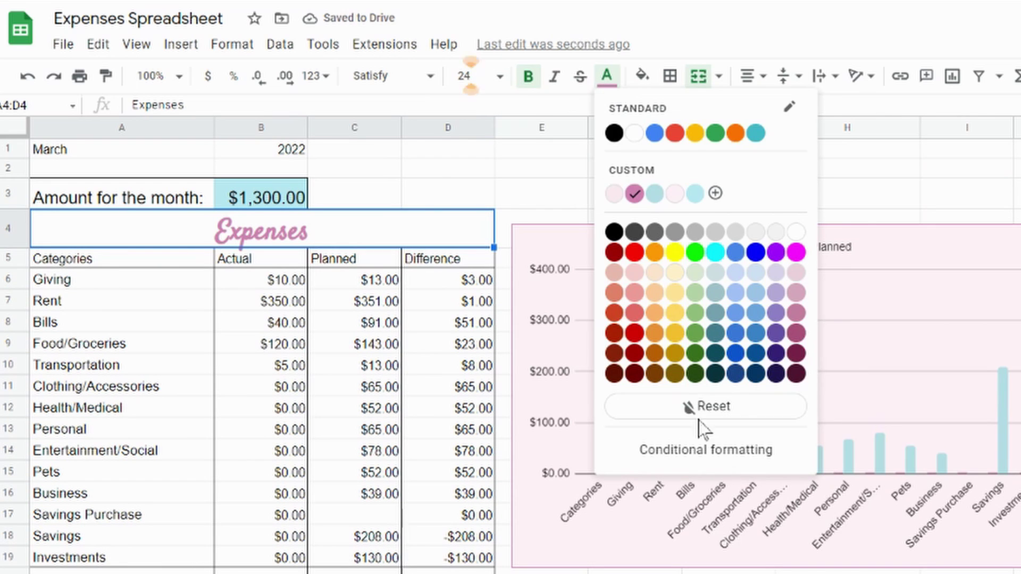
{"action": "left_click", "coordinate": [715, 193]}
{"action": "left_click", "coordinate": [807, 509]}
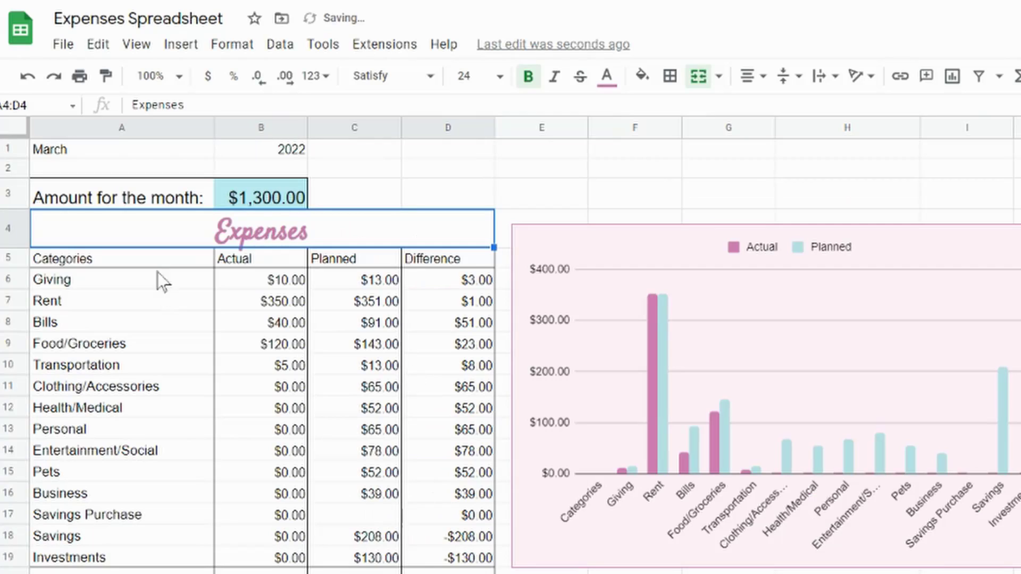
- Make the category names from Giving to Investments (A6:A19) bold
{"action": "left_click_drag", "start_coordinate": [160, 262], "coordinate": [154, 330]}
{"action": "left_click", "coordinate": [155, 327]}
{"action": "left_click_drag", "start_coordinate": [139, 279], "coordinate": [186, 564]}
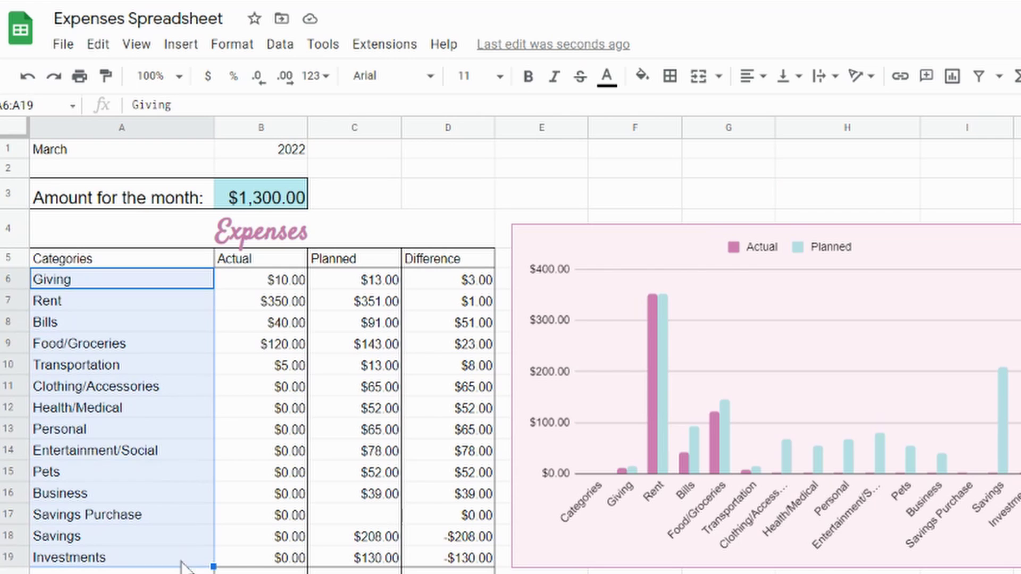
{"action": "left_click", "coordinate": [529, 76]}
- Fill the Savings and Investments category cells (A18:A19) with a custom teal
{"action": "left_click", "coordinate": [127, 387]}
{"action": "left_click_drag", "start_coordinate": [131, 532], "coordinate": [133, 557]}
{"action": "left_click", "coordinate": [643, 76]}
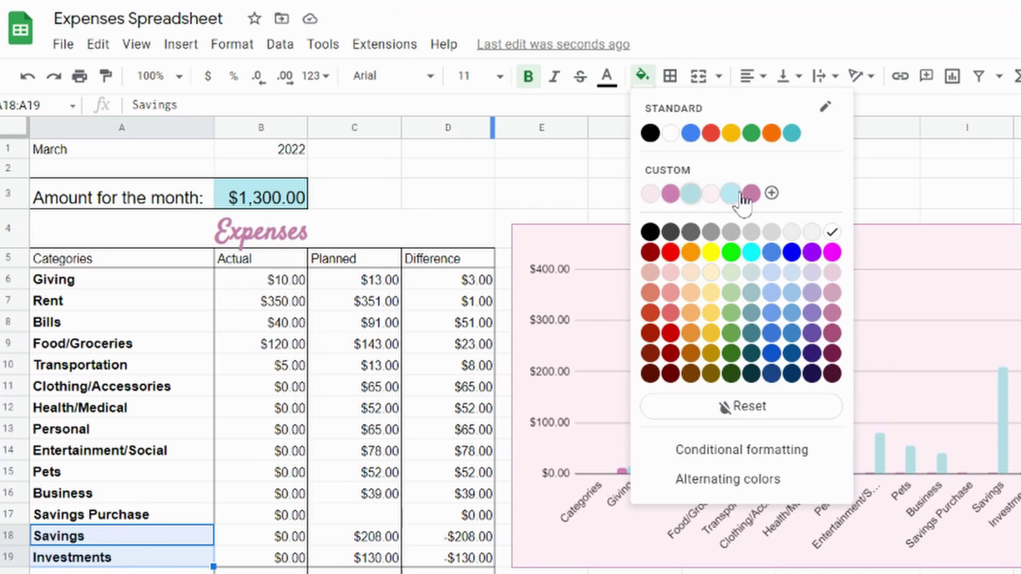
{"action": "left_click", "coordinate": [734, 193]}
{"action": "left_click", "coordinate": [643, 76]}
{"action": "left_click", "coordinate": [770, 192]}
{"action": "left_click_drag", "start_coordinate": [700, 298], "coordinate": [694, 313]}
{"action": "left_click", "coordinate": [807, 509]}
- Fill the category cells from Giving to Savings Purchase (A6:A17) with the custom light pink used for the chart background
{"action": "left_click", "coordinate": [133, 408]}
{"action": "left_click_drag", "start_coordinate": [146, 282], "coordinate": [201, 515]}
{"action": "left_click", "coordinate": [200, 515]}
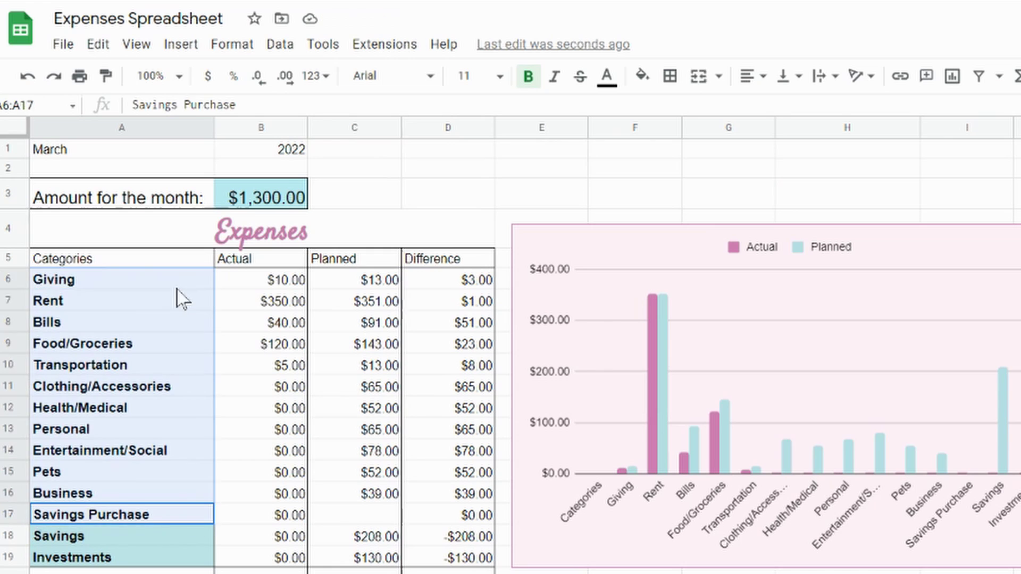
{"action": "left_click", "coordinate": [144, 330]}
{"action": "left_click_drag", "start_coordinate": [144, 280], "coordinate": [179, 515]}
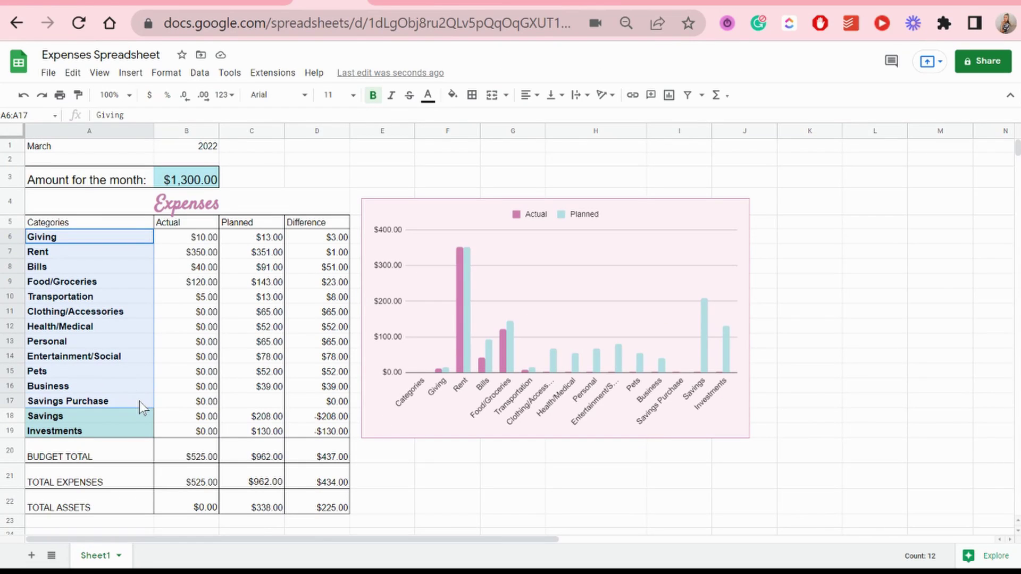
{"action": "left_click", "coordinate": [452, 94]}
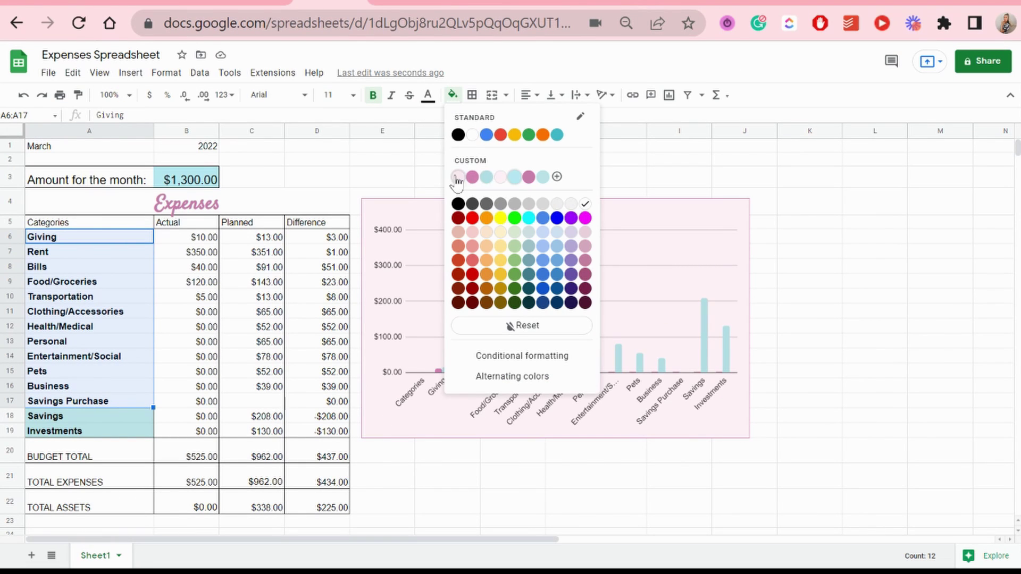
{"action": "left_click", "coordinate": [499, 179]}
- Set the column headers Categories, Actual, Planned and Difference (A5:D5) to the Satisfy font at size 14
{"action": "left_click_drag", "start_coordinate": [54, 223], "coordinate": [324, 222]}
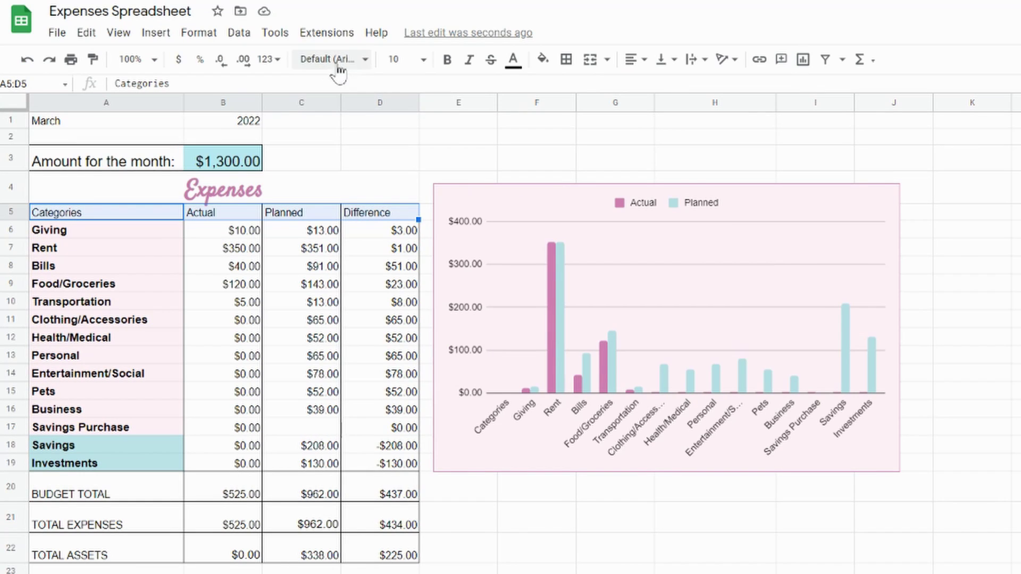
{"action": "left_click", "coordinate": [337, 65]}
{"action": "left_click", "coordinate": [347, 210]}
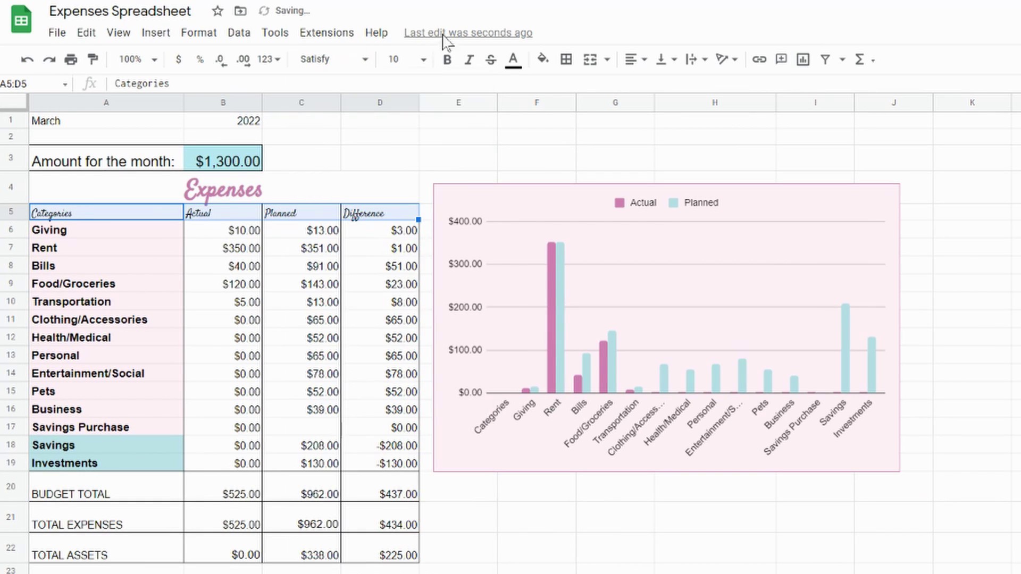
{"action": "left_click", "coordinate": [424, 61]}
{"action": "left_click", "coordinate": [403, 240]}
{"action": "left_click", "coordinate": [423, 59]}
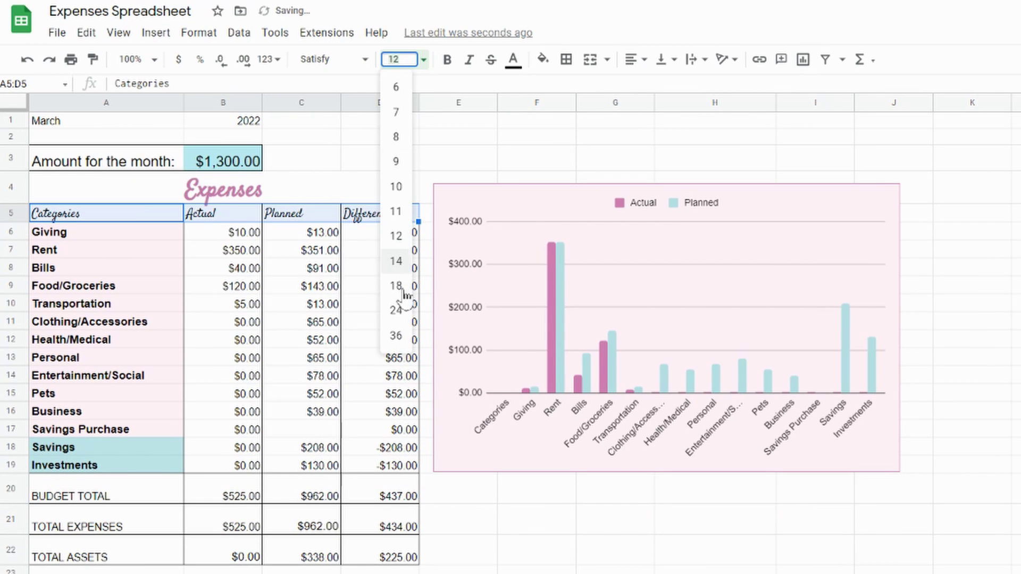
{"action": "left_click", "coordinate": [398, 285]}
{"action": "left_click", "coordinate": [423, 59]}
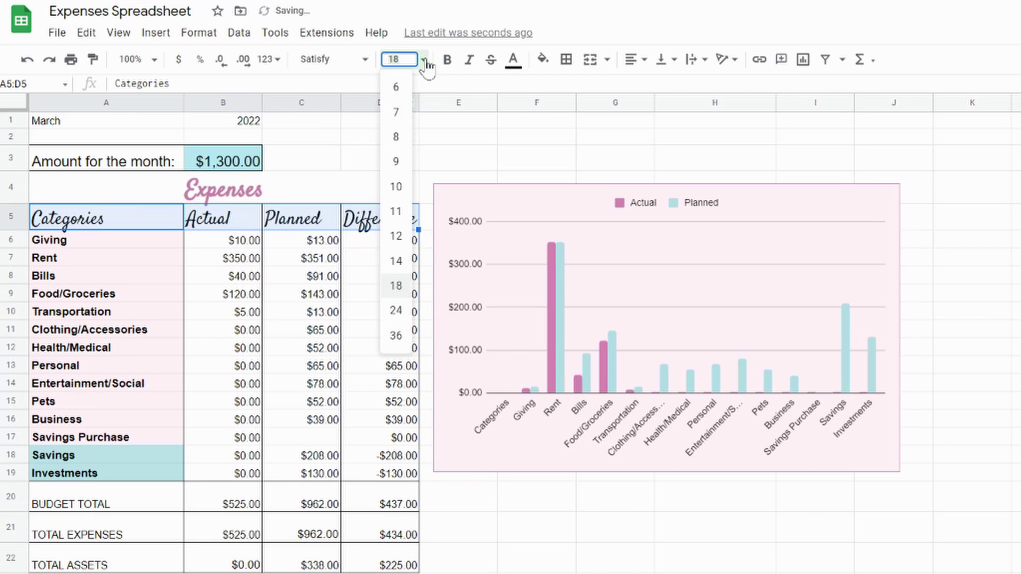
{"action": "left_click", "coordinate": [400, 262]}
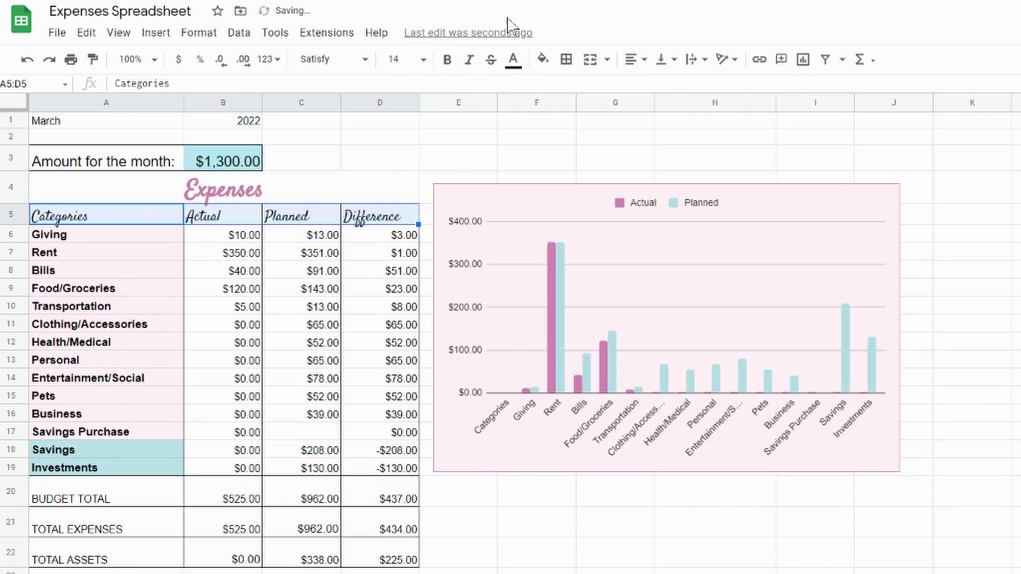
- Center the column headers in A5:D5 horizontally and make them bold
{"action": "left_click", "coordinate": [636, 59]}
{"action": "left_click", "coordinate": [654, 85]}
{"action": "left_click", "coordinate": [443, 61]}
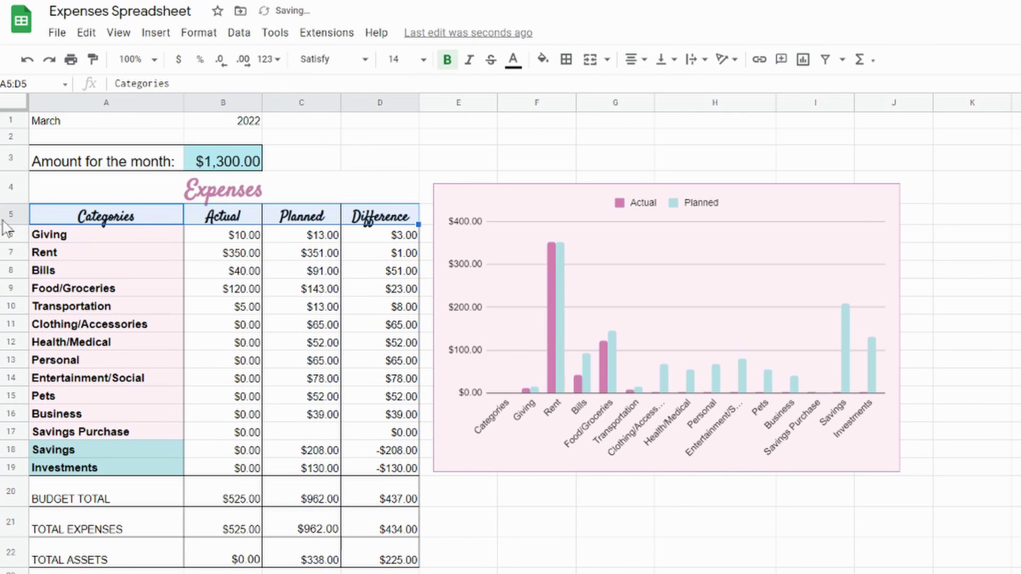
- Increase the height of header row 5 and vertically center its text
{"action": "left_click_drag", "start_coordinate": [9, 224], "coordinate": [9, 237]}
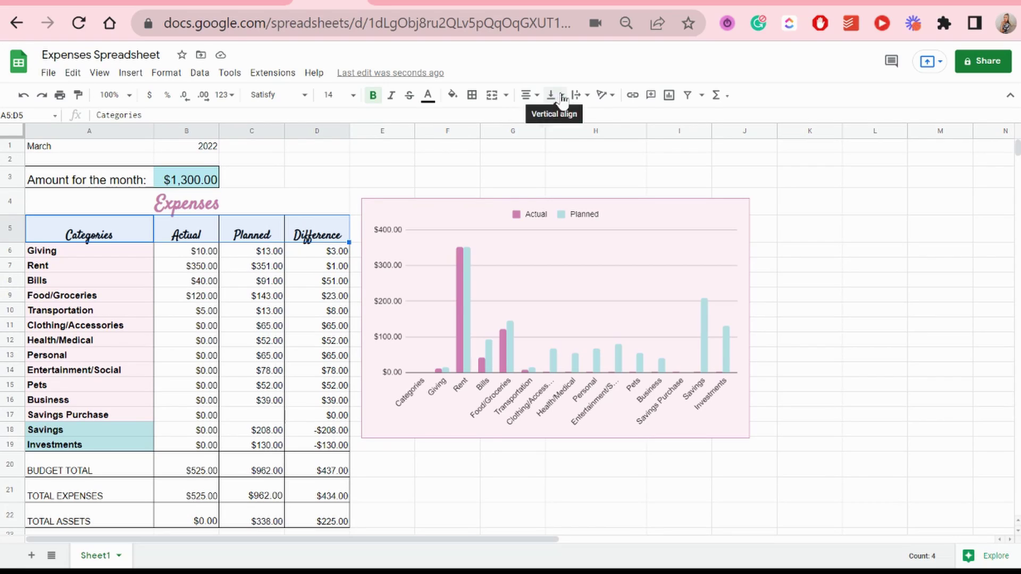
{"action": "left_click", "coordinate": [664, 59]}
{"action": "left_click", "coordinate": [569, 119]}
- Center the monthly amount label and its value (A3:B3) horizontally and vertically
{"action": "left_click_drag", "start_coordinate": [85, 180], "coordinate": [186, 179]}
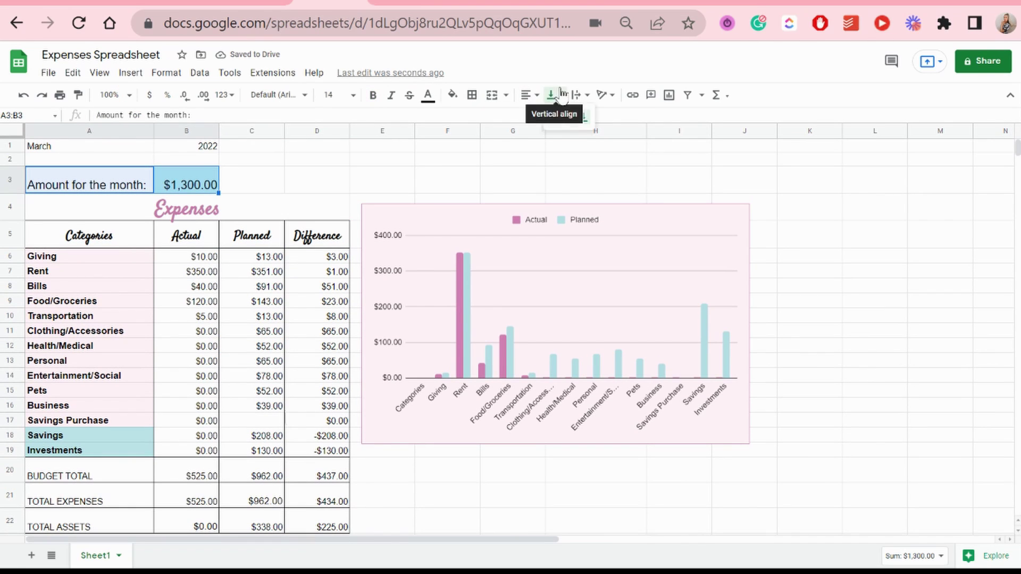
{"action": "left_click", "coordinate": [526, 94]}
{"action": "left_click", "coordinate": [542, 118]}
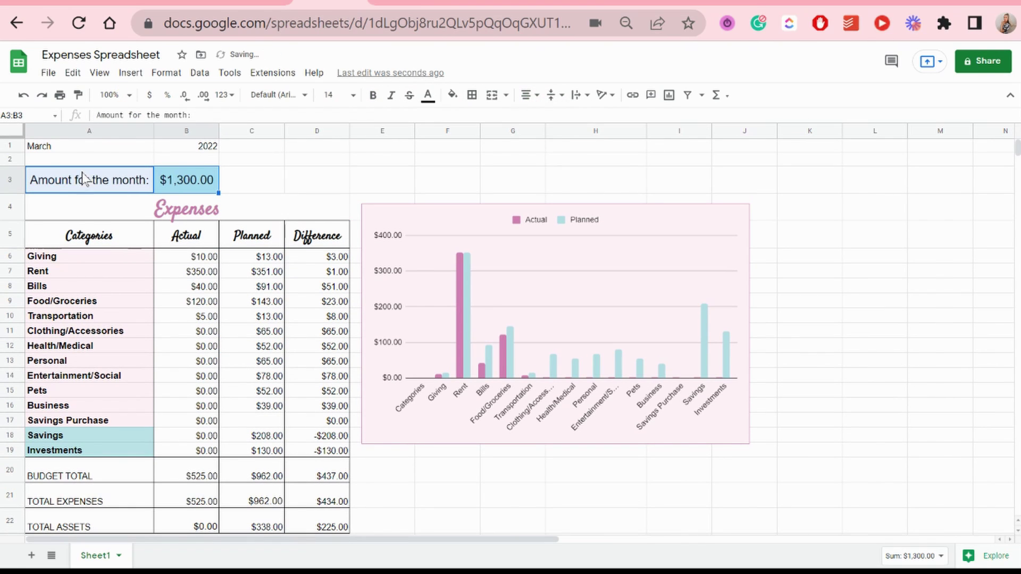
- Format the "Amount for the month" label in the Satisfy font, bold, at size 15
{"action": "left_click", "coordinate": [84, 180]}
{"action": "left_click", "coordinate": [300, 101]}
{"action": "left_click", "coordinate": [301, 223]}
{"action": "left_click", "coordinate": [340, 95]}
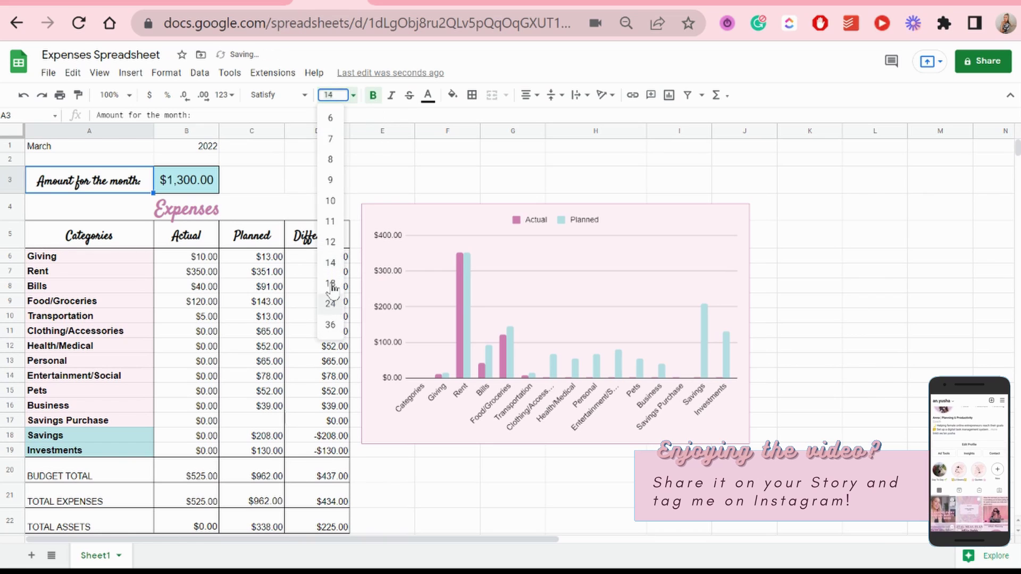
{"action": "left_click", "coordinate": [332, 277]}
{"action": "left_click", "coordinate": [340, 95]}
{"action": "left_click", "coordinate": [333, 256]}
{"action": "left_click", "coordinate": [330, 95]}
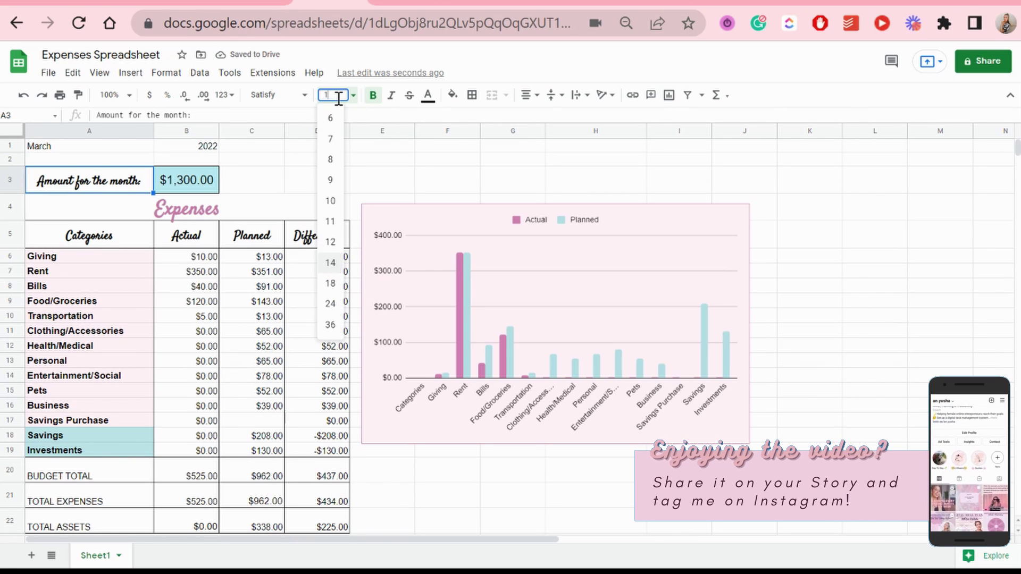
{"action": "type", "text": "15"}
{"action": "key", "text": "Return"}
- Center the March and 2022 cells (A1:B1) horizontally and vertically
{"action": "left_click", "coordinate": [187, 209]}
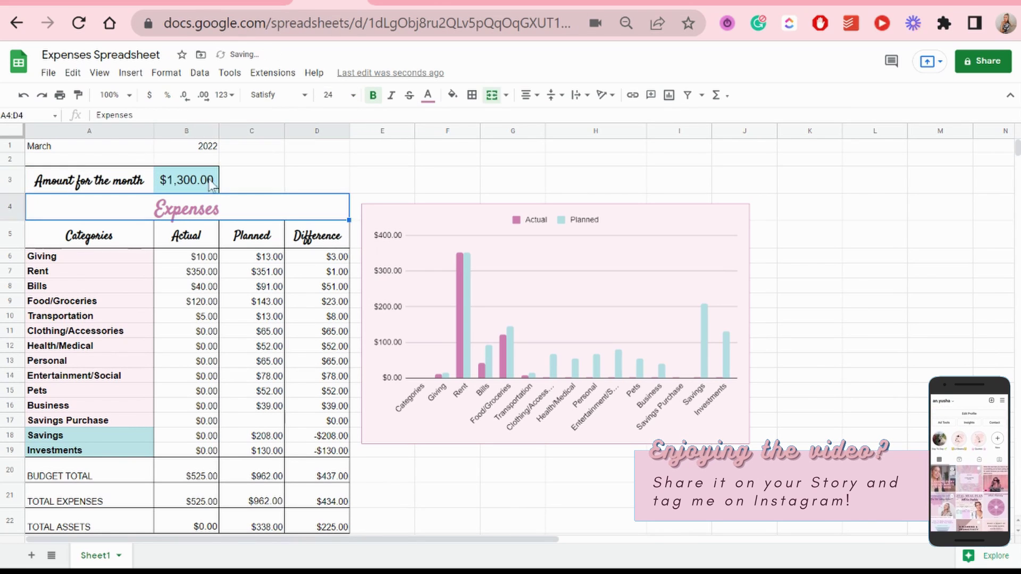
{"action": "left_click", "coordinate": [317, 180]}
{"action": "left_click_drag", "start_coordinate": [85, 145], "coordinate": [186, 146]}
{"action": "left_click", "coordinate": [530, 94]}
{"action": "left_click", "coordinate": [543, 117]}
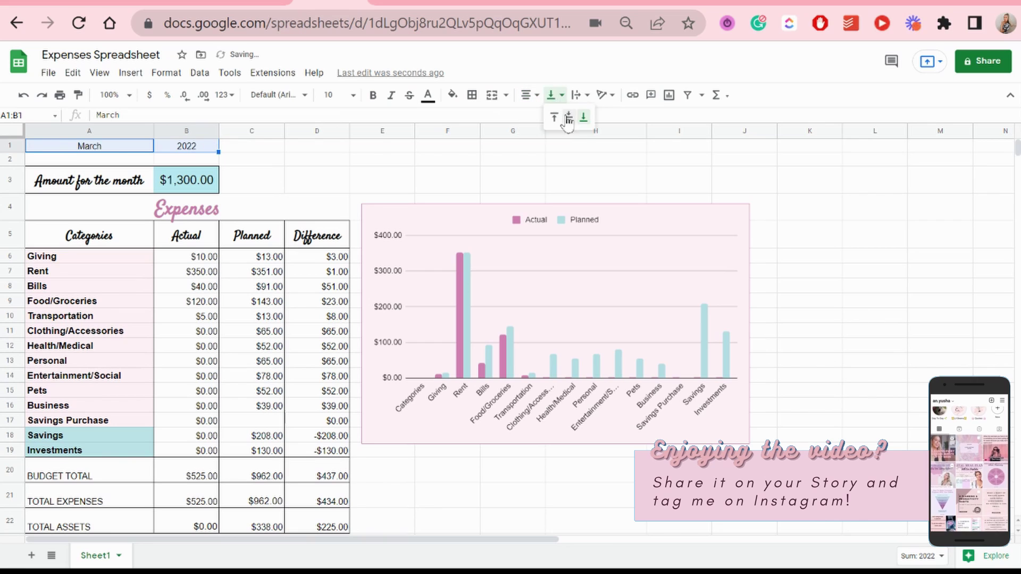
- Make March and 2022 in row 1 bold at font size 14
{"action": "left_click", "coordinate": [9, 146]}
{"action": "left_click_drag", "start_coordinate": [12, 153], "coordinate": [187, 150]}
{"action": "left_click", "coordinate": [373, 95]}
{"action": "left_click", "coordinate": [278, 94]}
{"action": "left_click", "coordinate": [335, 95]}
{"action": "left_click", "coordinate": [330, 263]}
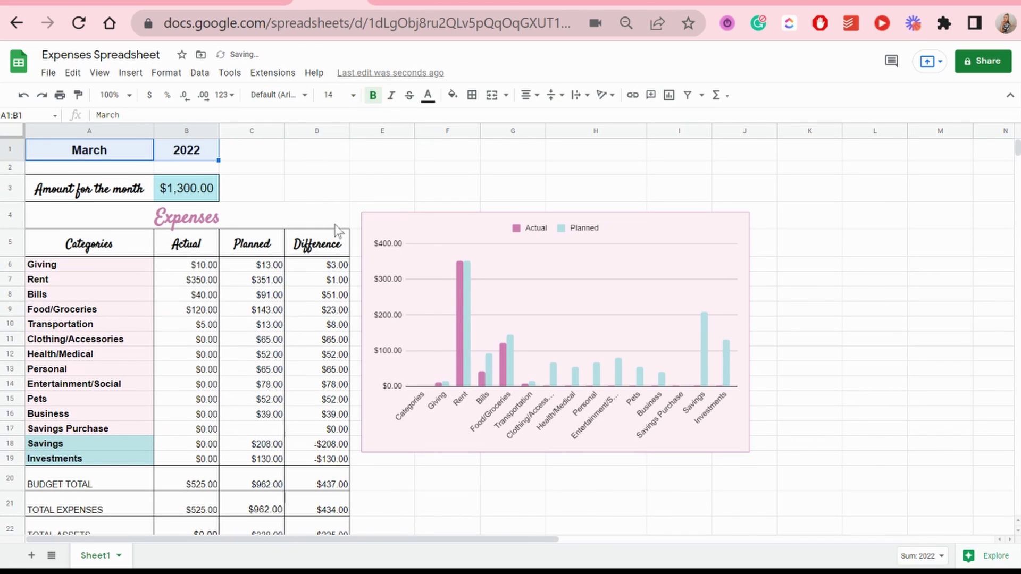
- Paste a line of alternating pink and white flower emojis into A2 as a decorative divider
{"action": "left_click", "coordinate": [317, 150]}
{"action": "left_click_drag", "start_coordinate": [89, 167], "coordinate": [719, 180]}
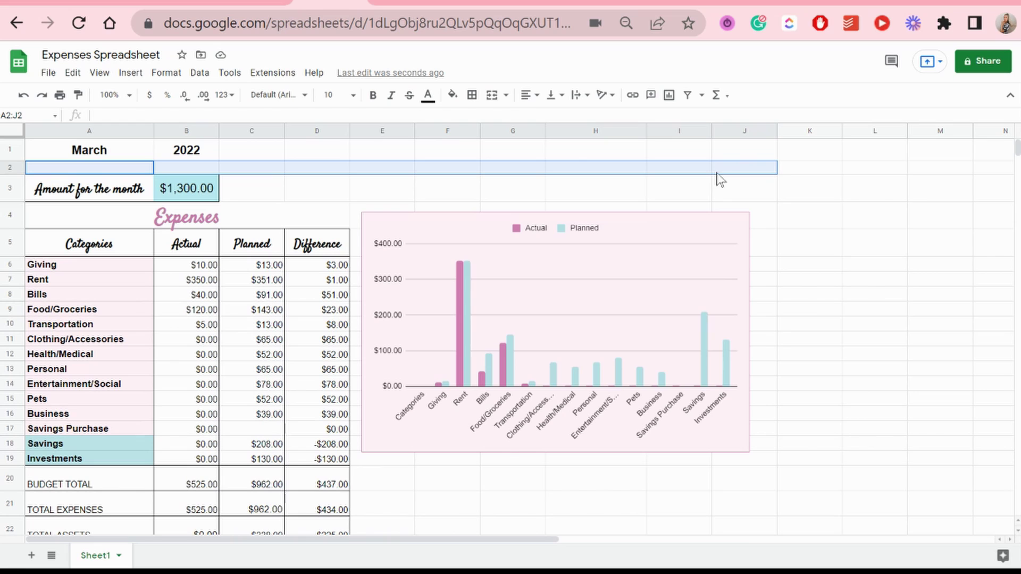
{"action": "left_click", "coordinate": [492, 95]}
{"action": "key", "text": "ctrl+v"}
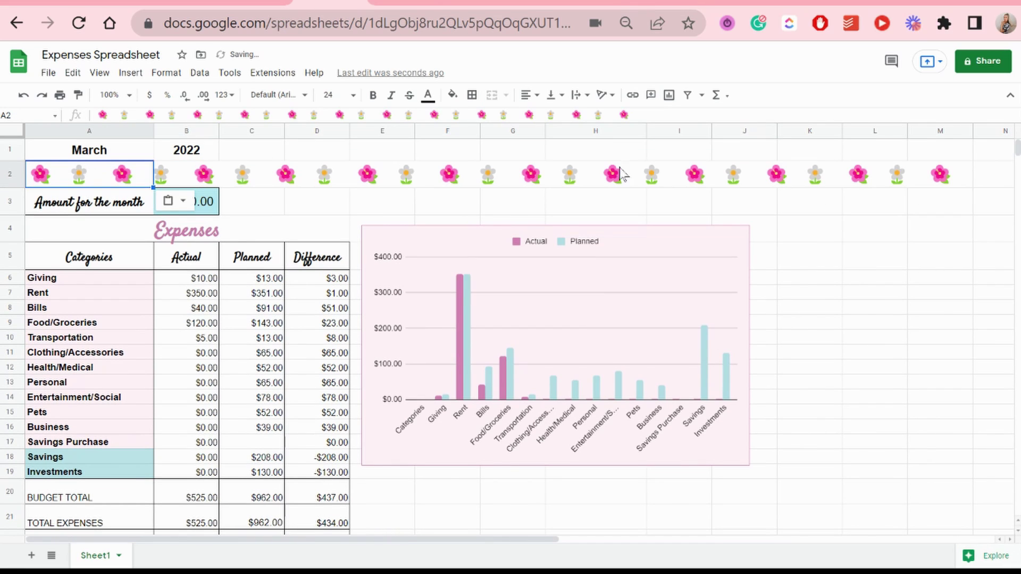
- Shorten the flower divider in A2 by deleting the last two flower emojis
{"action": "left_click", "coordinate": [934, 260]}
{"action": "left_click", "coordinate": [904, 181]}
{"action": "left_click", "coordinate": [926, 183]}
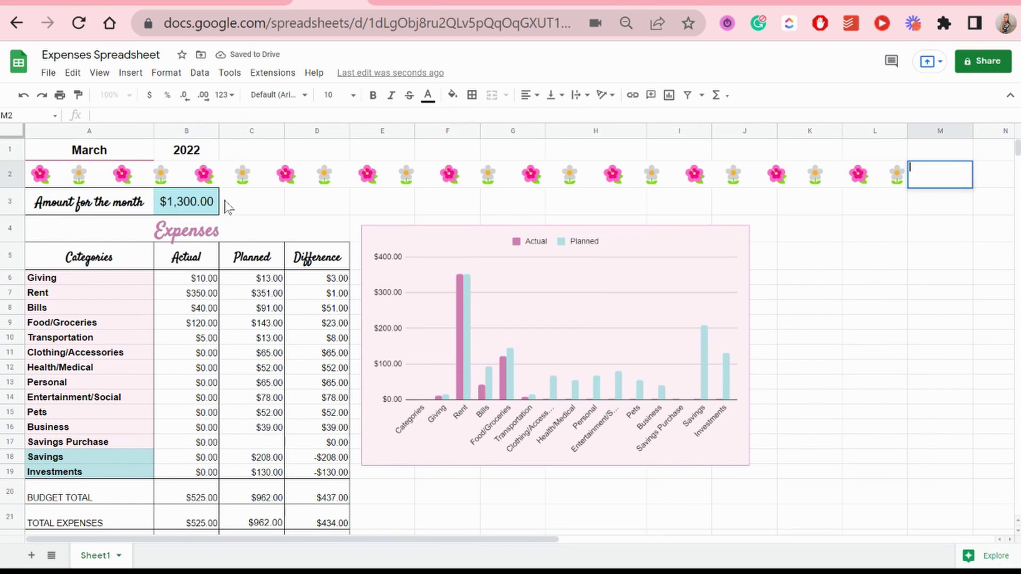
{"action": "left_click", "coordinate": [84, 171]}
{"action": "double_click", "coordinate": [104, 170]}
{"action": "triple_click", "coordinate": [104, 171]}
{"action": "left_click", "coordinate": [969, 176]}
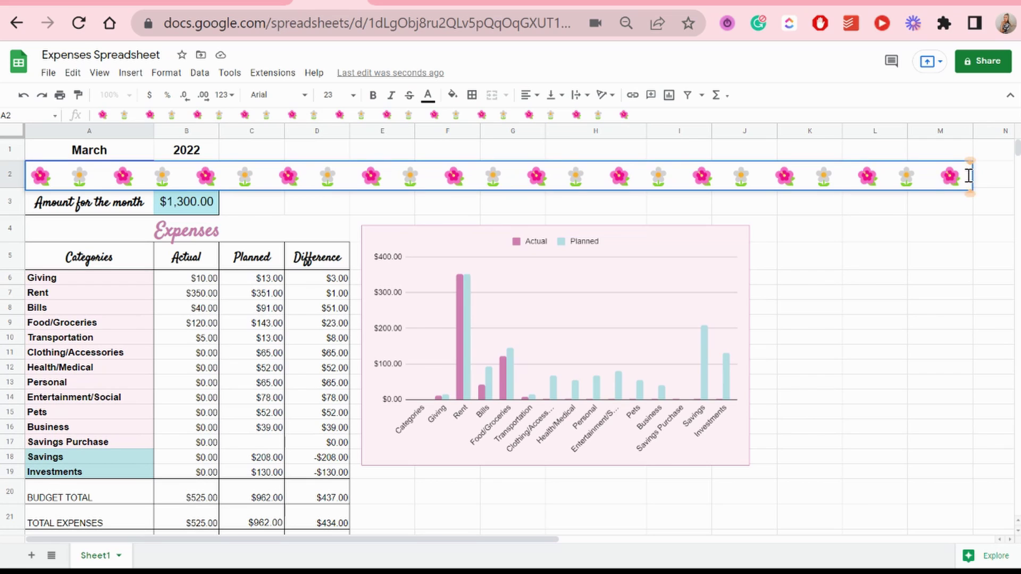
{"action": "key", "text": "BackSpace"}
{"action": "key", "text": "BackSpace"}
{"action": "key", "text": "Return"}
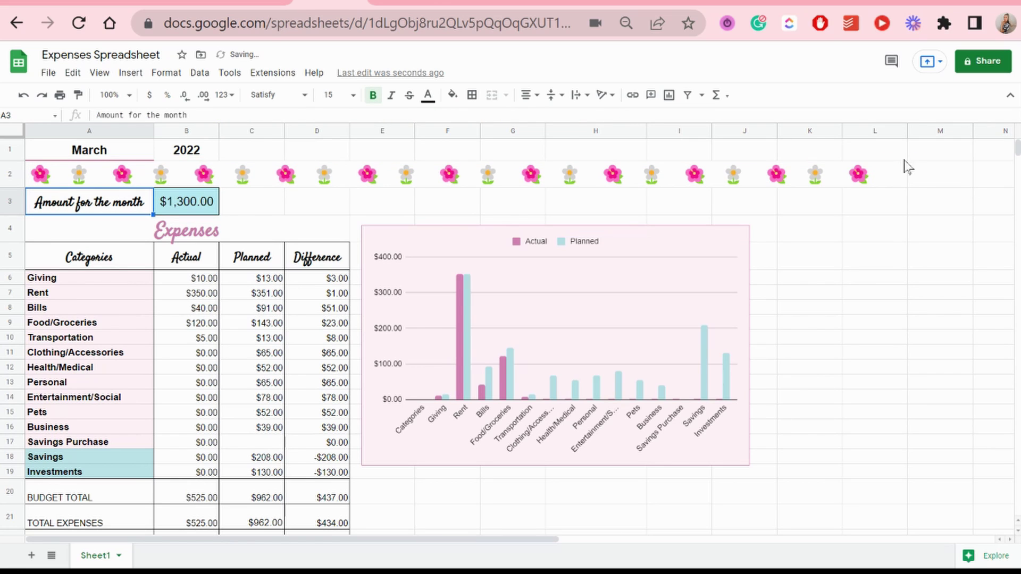
- Increase the height of row 4 so the Expenses title has more room
{"action": "scroll", "coordinate": [856, 342], "scroll_direction": "down", "scroll_amount": 1}
{"action": "scroll", "coordinate": [858, 341], "scroll_direction": "up", "scroll_amount": 1}
{"action": "mouse_move", "coordinate": [16, 245]}
{"action": "left_mouse_down"}
{"action": "mouse_move", "coordinate": [14, 230]}
{"action": "mouse_move", "coordinate": [17, 321]}
{"action": "mouse_move", "coordinate": [17, 253]}
{"action": "left_mouse_up"}
- Recolor the borders of the expenses table with the custom pink
{"action": "left_click_drag", "start_coordinate": [85, 266], "coordinate": [317, 267]}
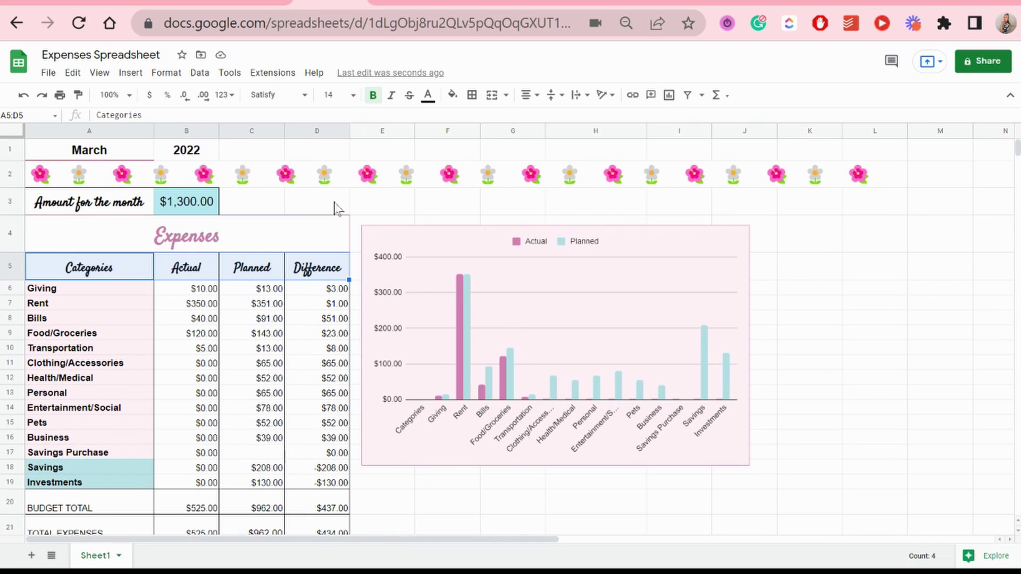
{"action": "left_click_drag", "start_coordinate": [109, 160], "coordinate": [210, 154]}
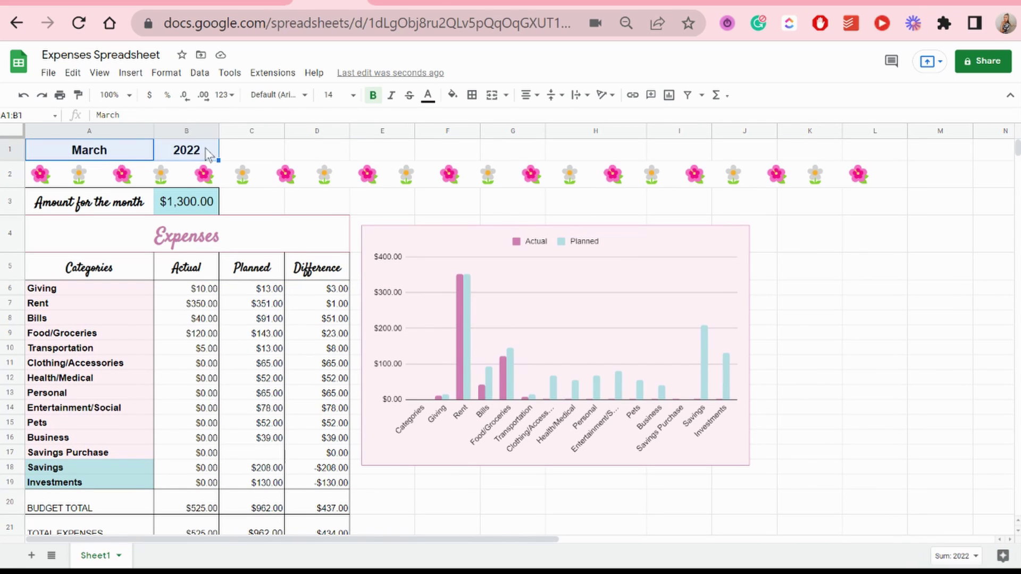
{"action": "left_click", "coordinate": [472, 94]}
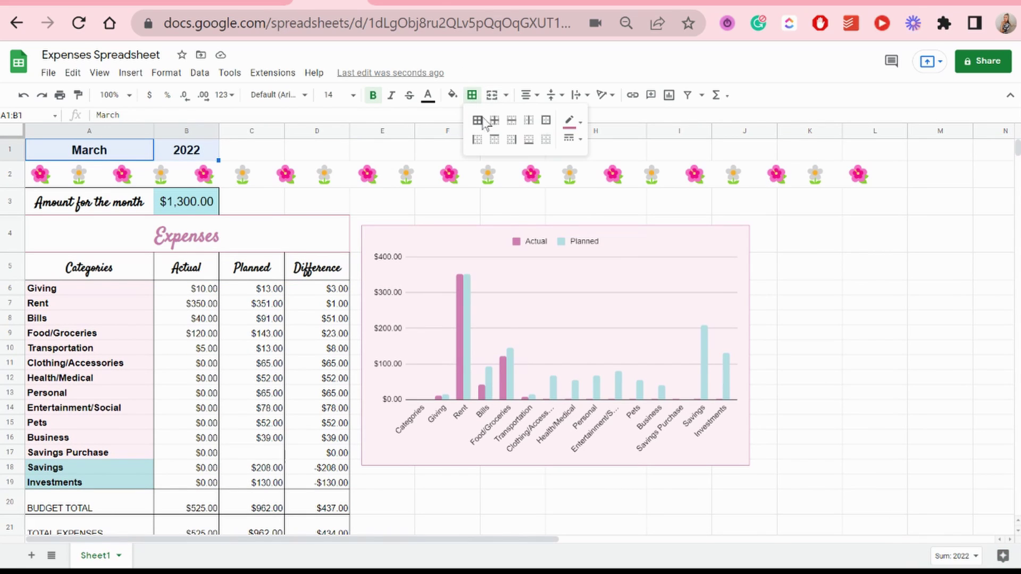
{"action": "left_click", "coordinate": [173, 337]}
{"action": "scroll", "coordinate": [172, 338], "scroll_direction": "down", "scroll_amount": 2}
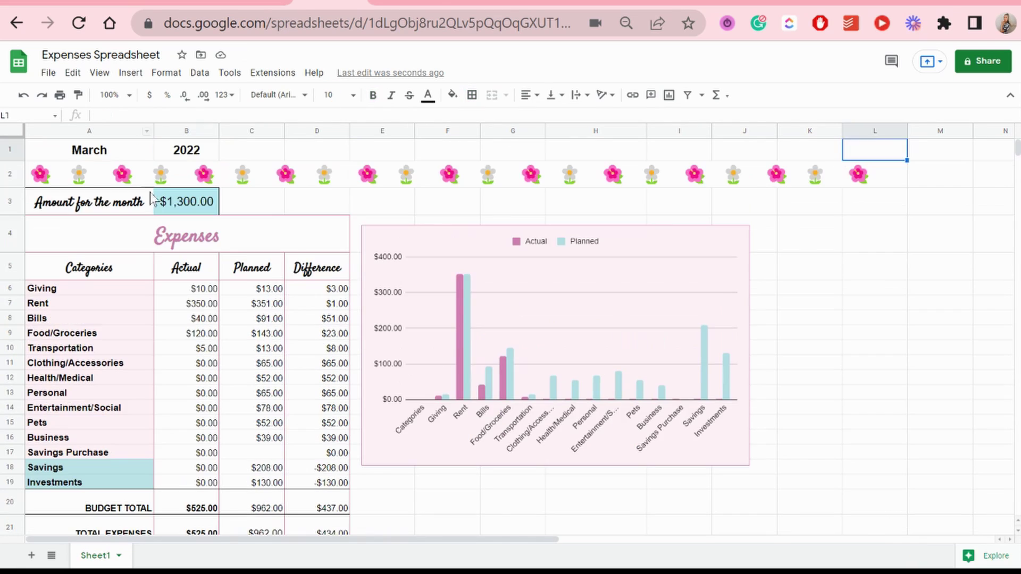
- Merge A1:J1 into a single centered title reading "March 2022" in bold pink text
{"action": "left_click_drag", "start_coordinate": [90, 150], "coordinate": [733, 157]}
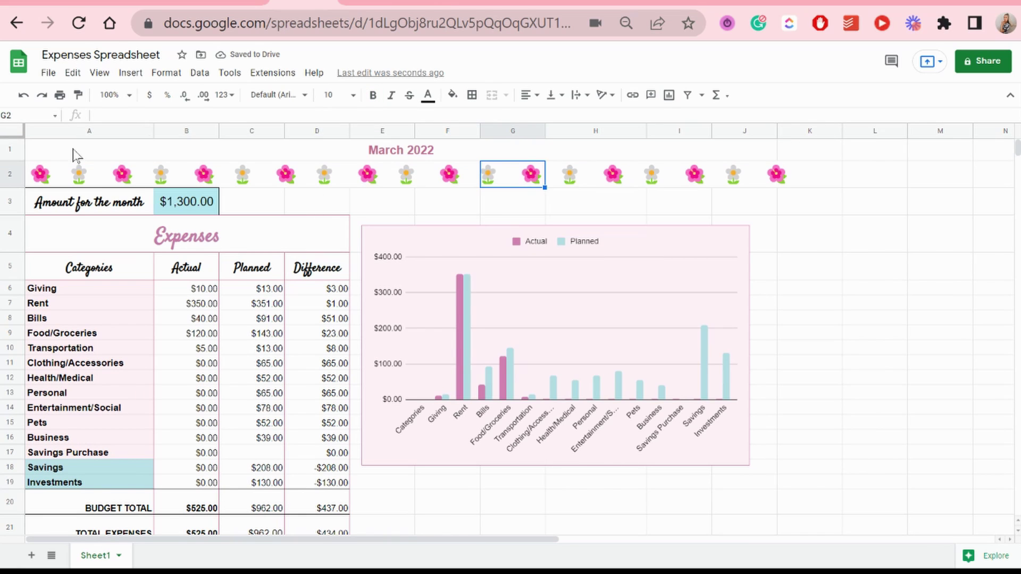
- Put a medium-thickness pink outer border around the whole budget area A1:J23
{"action": "left_click_drag", "start_coordinate": [75, 155], "coordinate": [692, 396]}
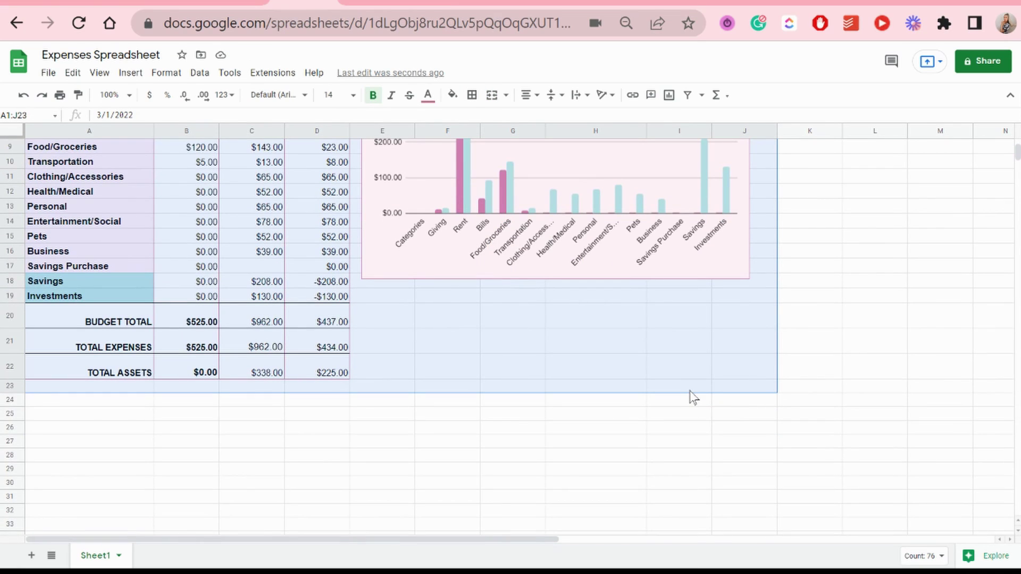
{"action": "scroll", "coordinate": [668, 355], "scroll_direction": "up", "scroll_amount": 3}
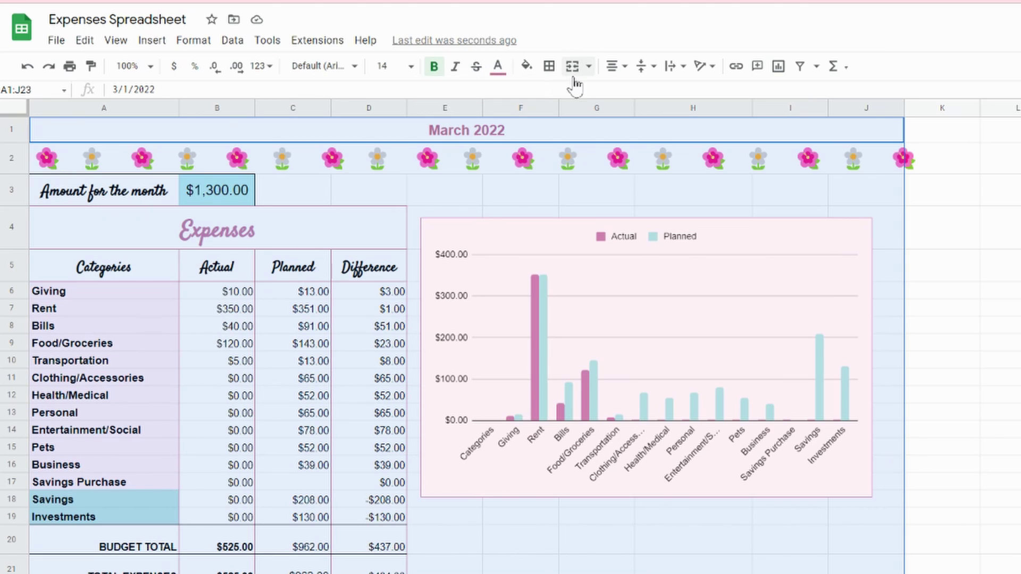
{"action": "left_click", "coordinate": [550, 66]}
{"action": "left_click", "coordinate": [665, 116]}
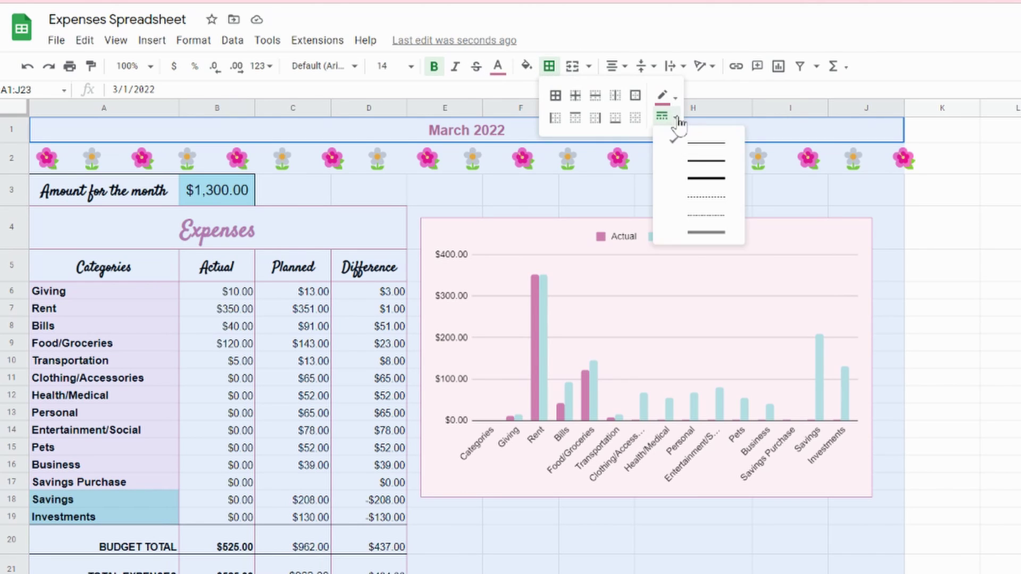
{"action": "left_click", "coordinate": [705, 161]}
{"action": "left_click", "coordinate": [635, 95]}
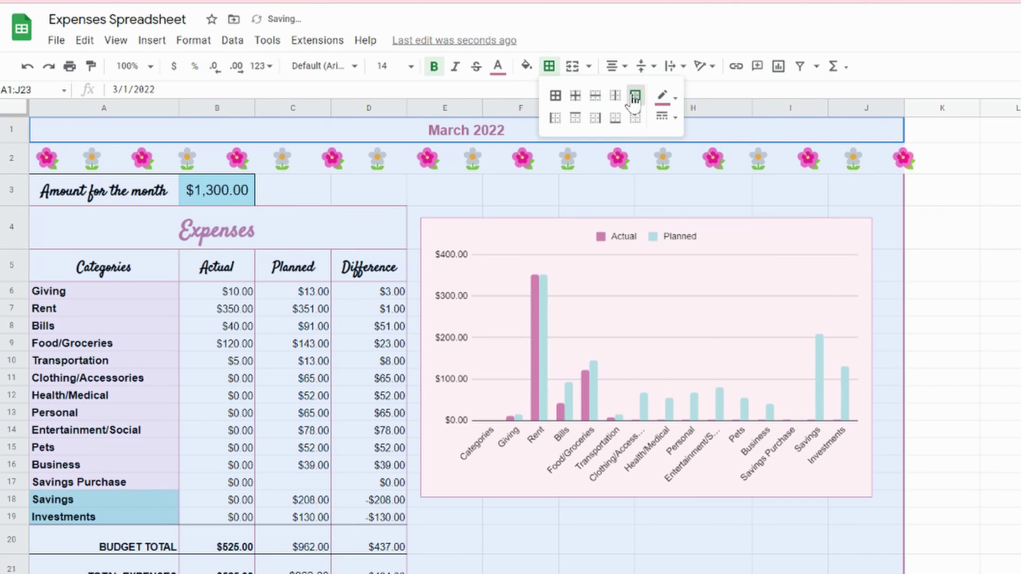
- Add the bold labels Current Savings, Current Investments and TOTAL in F20:F22 below the chart
{"action": "scroll", "coordinate": [504, 484], "scroll_direction": "down", "scroll_amount": 1}
{"action": "left_click", "coordinate": [505, 485]}
{"action": "type", "text": "Current Savings Current Investments TOTAL"}
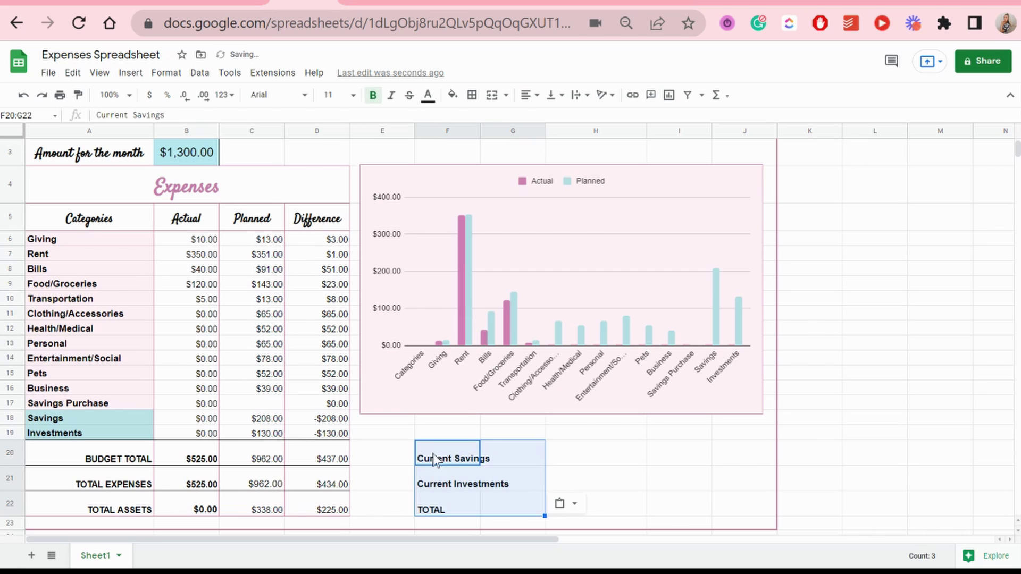
- Widen column F so the Current Savings and Current Investments labels fit inside it
{"action": "left_click", "coordinate": [599, 455]}
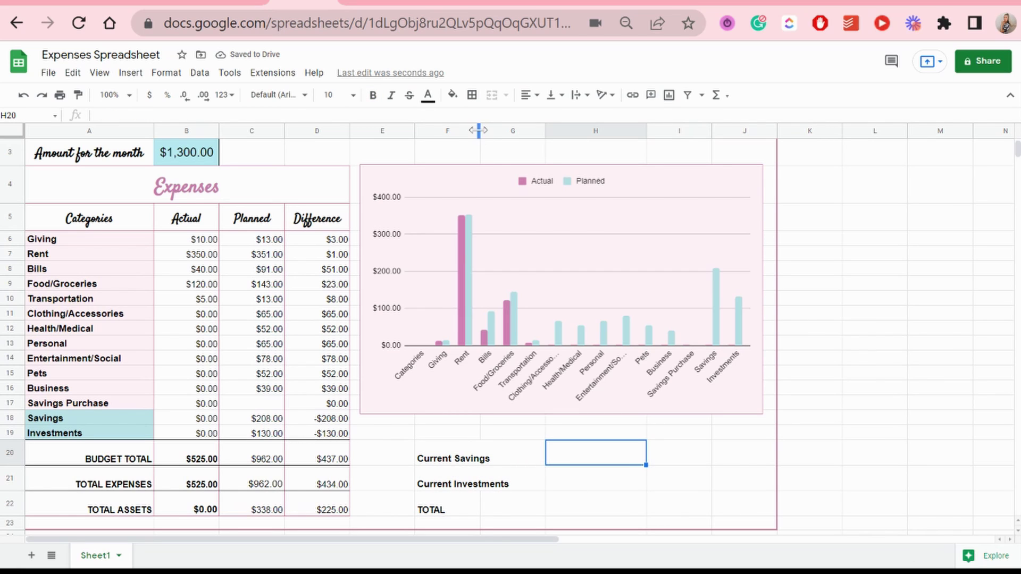
{"action": "left_click_drag", "start_coordinate": [479, 131], "coordinate": [520, 130]}
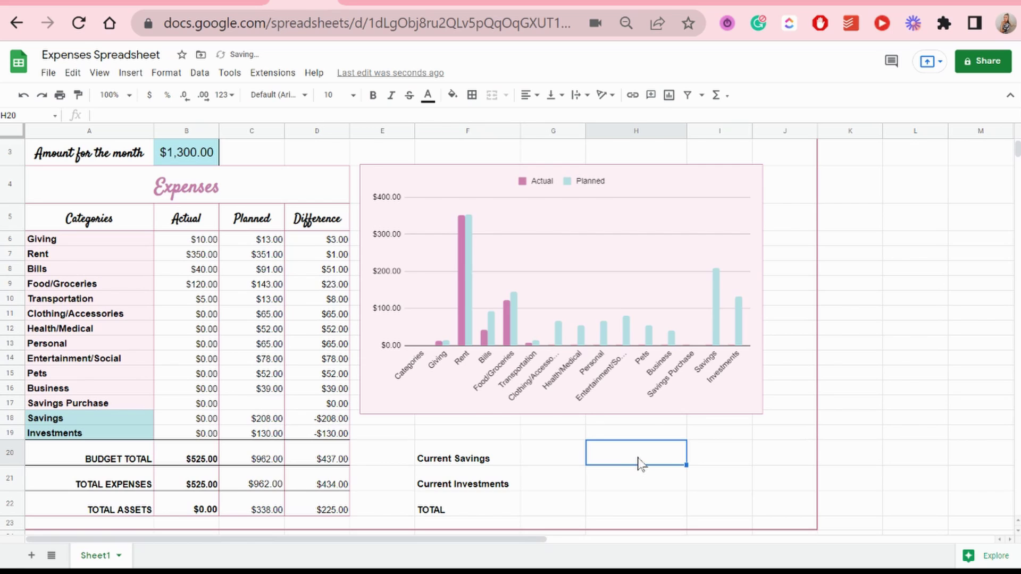
{"action": "scroll", "coordinate": [641, 463], "scroll_direction": "up", "scroll_amount": 1}
{"action": "left_click", "coordinate": [898, 177]}
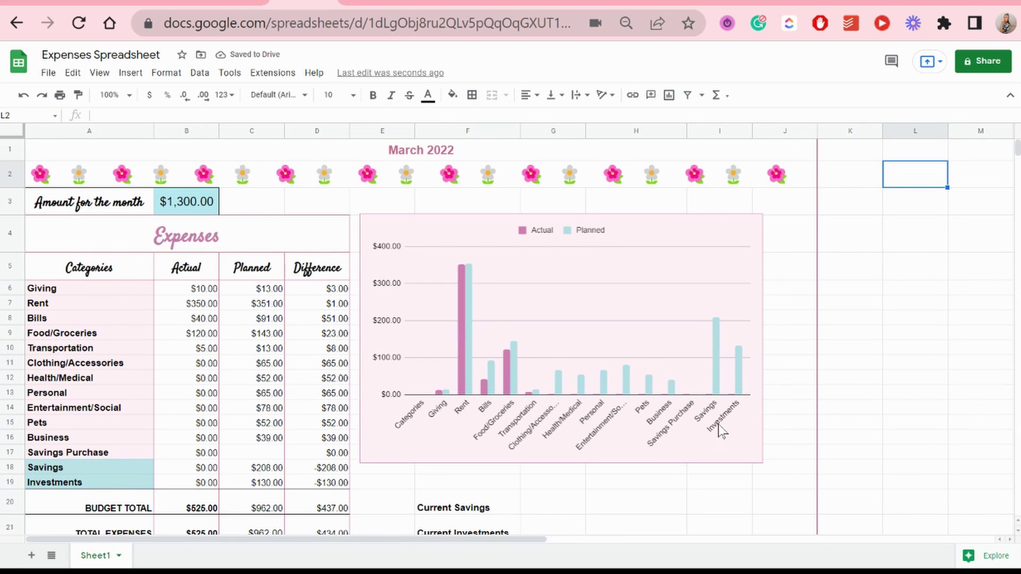
- Fill the savings block F20:G22 with the custom light pink and outline it with a pink outer border
{"action": "scroll", "coordinate": [720, 426], "scroll_direction": "down", "scroll_amount": 3}
{"action": "scroll", "coordinate": [720, 424], "scroll_direction": "up", "scroll_amount": 2}
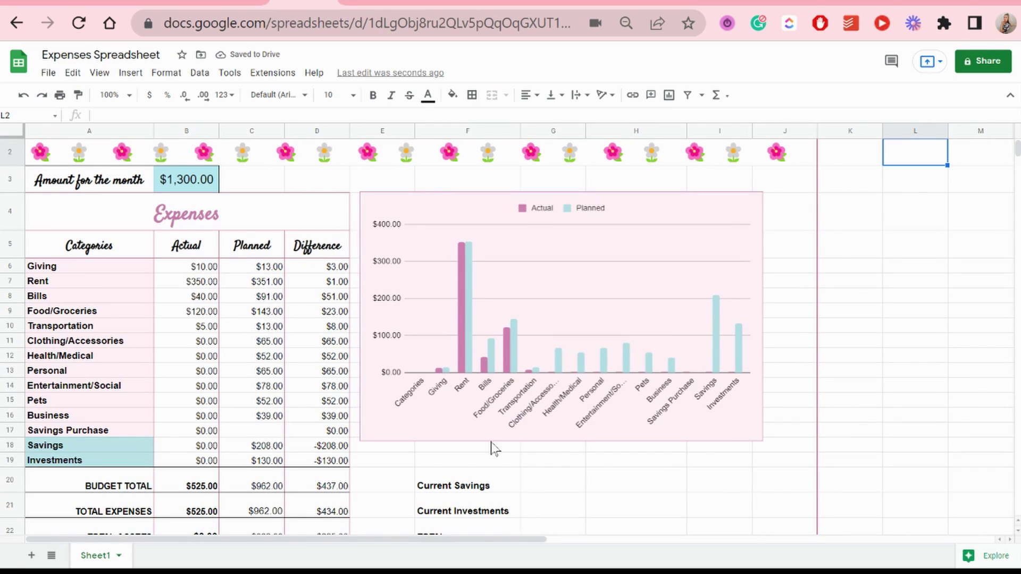
{"action": "scroll", "coordinate": [495, 449], "scroll_direction": "down", "scroll_amount": 1}
{"action": "left_click_drag", "start_coordinate": [487, 391], "coordinate": [579, 448]}
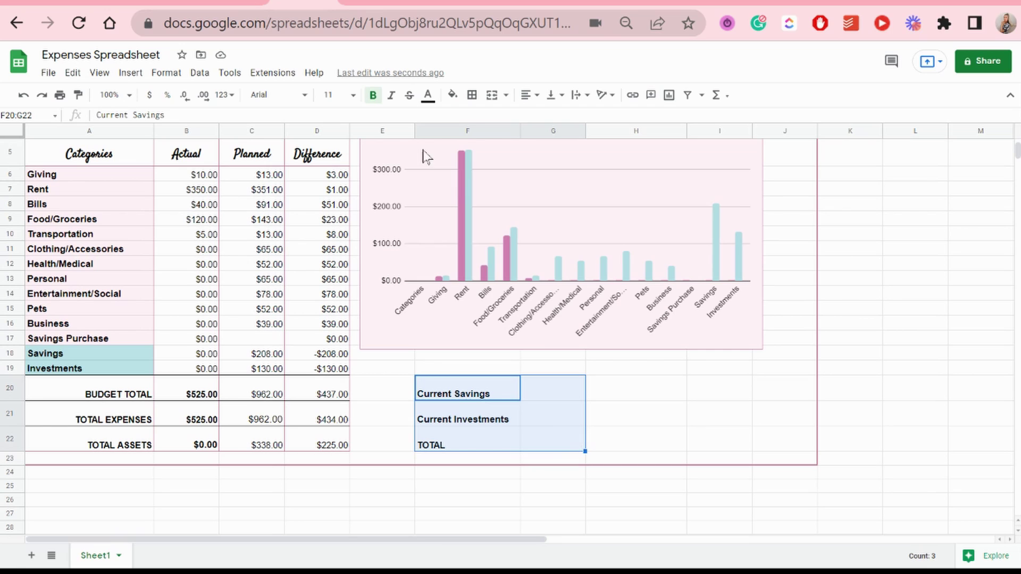
{"action": "left_click", "coordinate": [452, 96]}
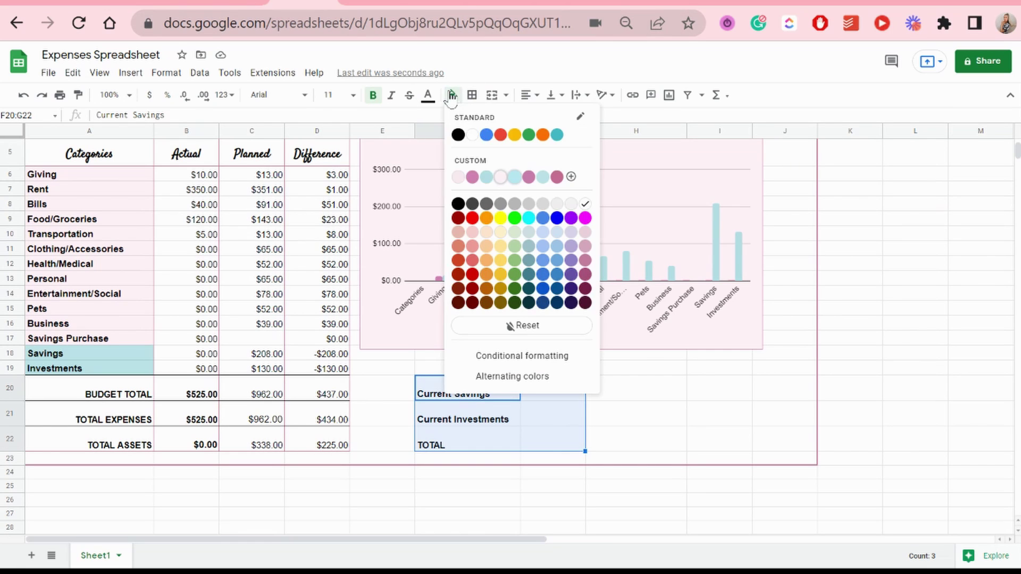
{"action": "left_click", "coordinate": [500, 177]}
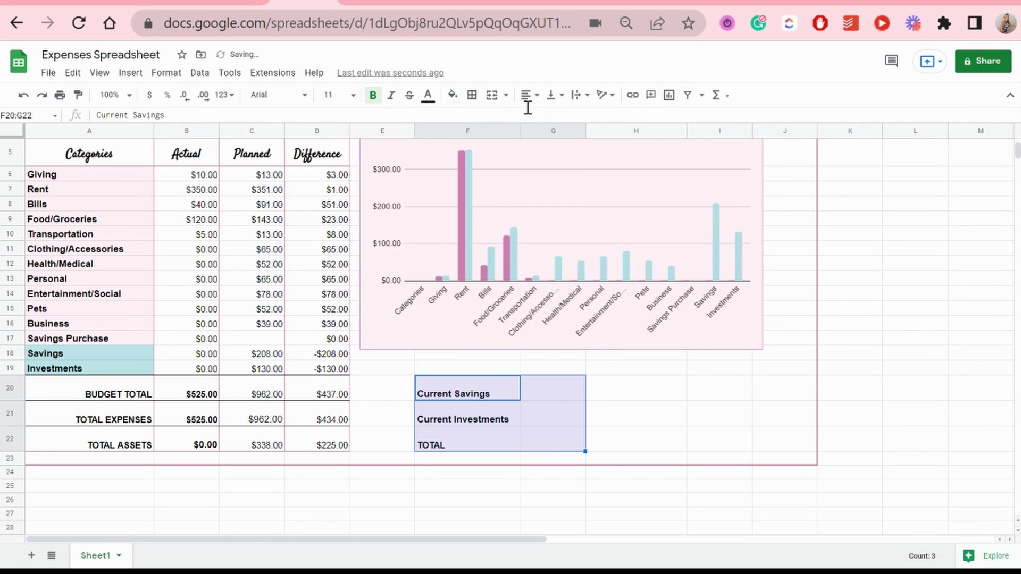
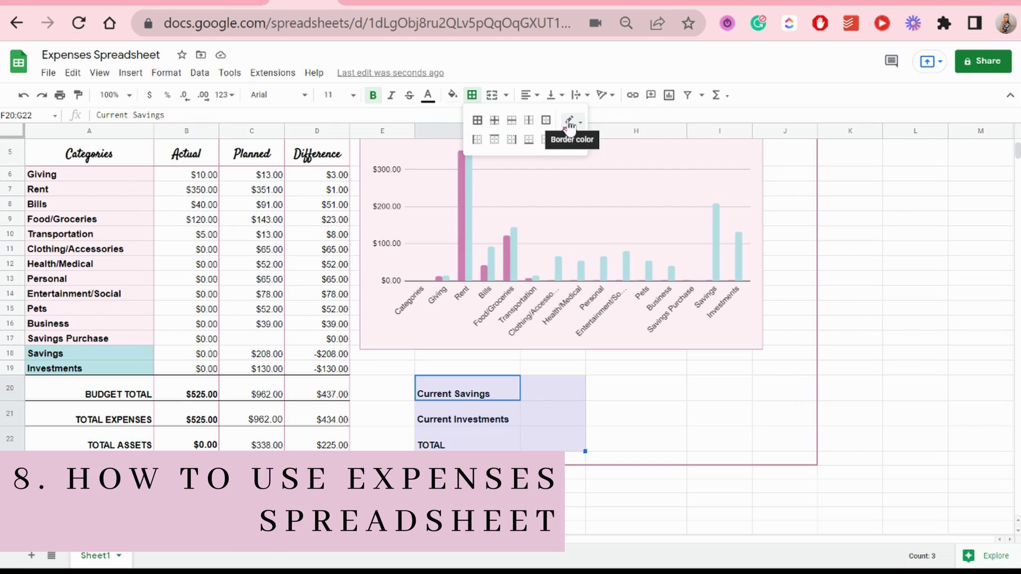
{"action": "left_click", "coordinate": [544, 126]}
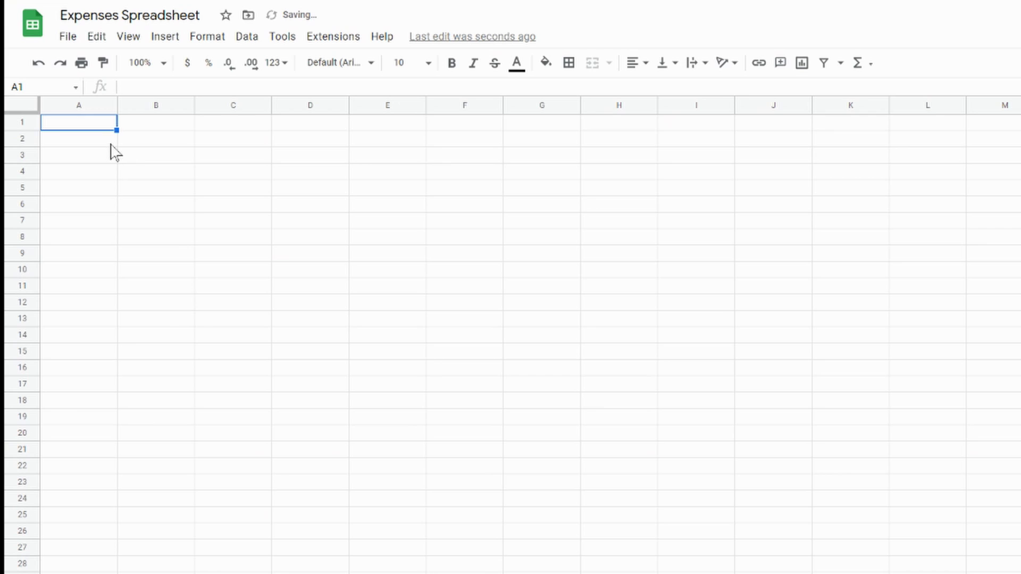
- Enter the headers date, amount, category and notes in A1:D1 of the blank Sheet2
{"action": "type", "text": "date"}
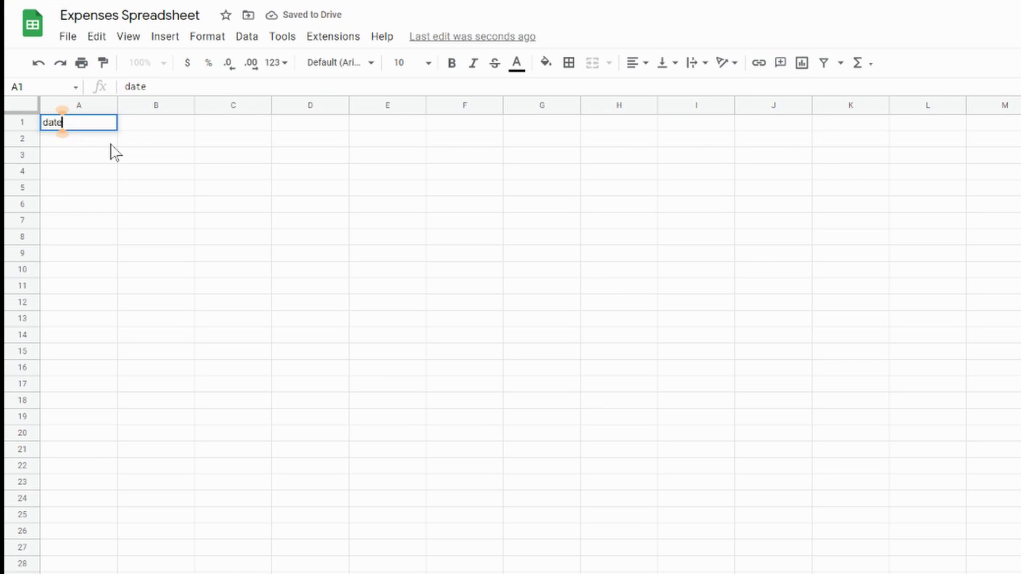
{"action": "left_click", "coordinate": [137, 125]}
{"action": "type", "text": "a"}
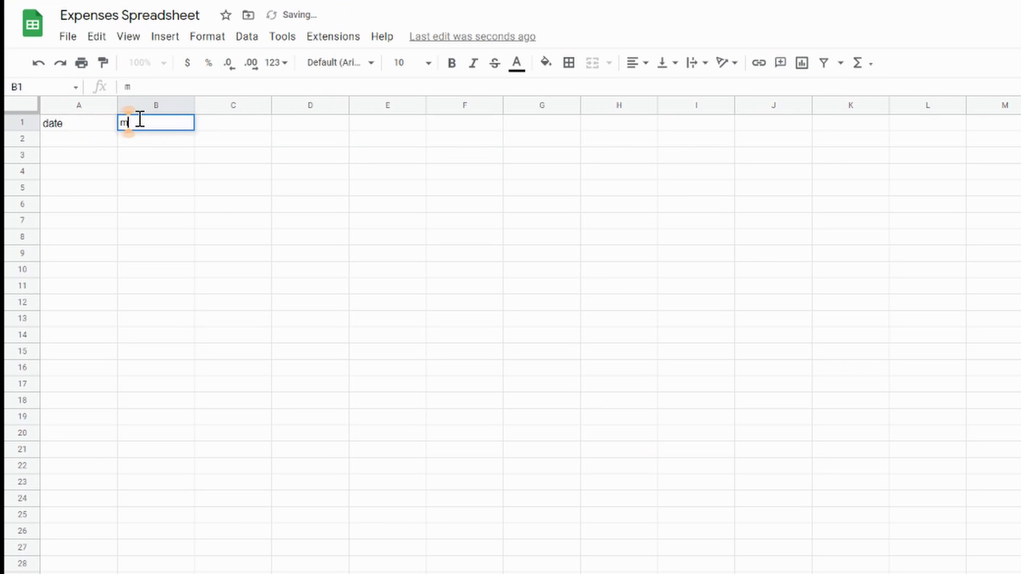
{"action": "type", "text": "mount"}
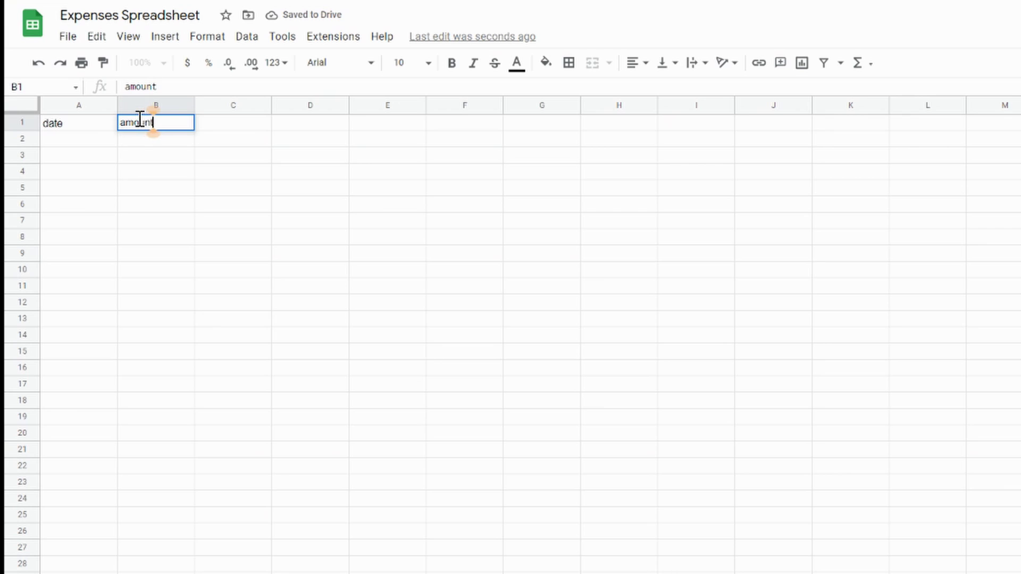
{"action": "left_click", "coordinate": [218, 128]}
{"action": "type", "text": "ca"}
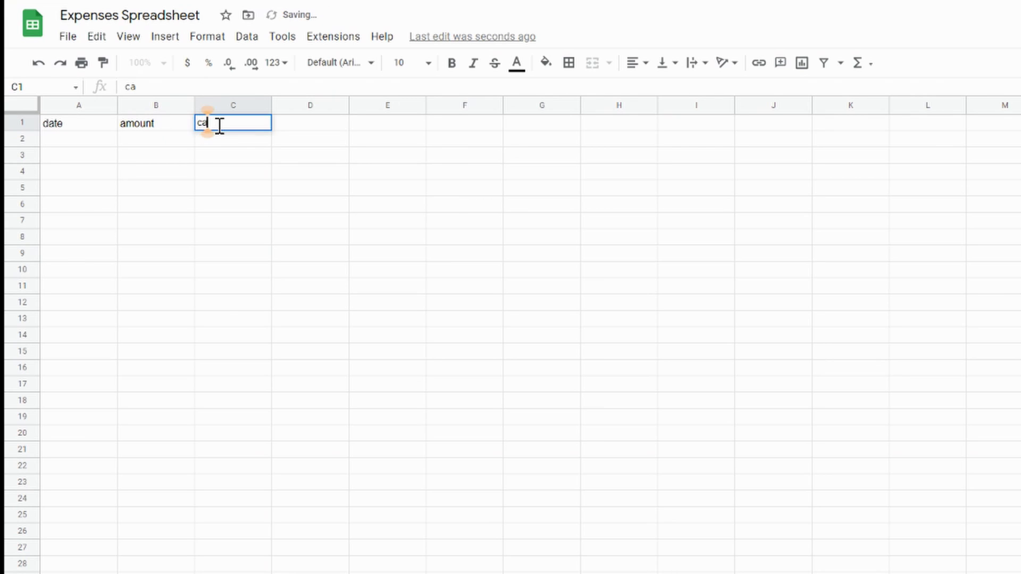
{"action": "type", "text": "tegory"}
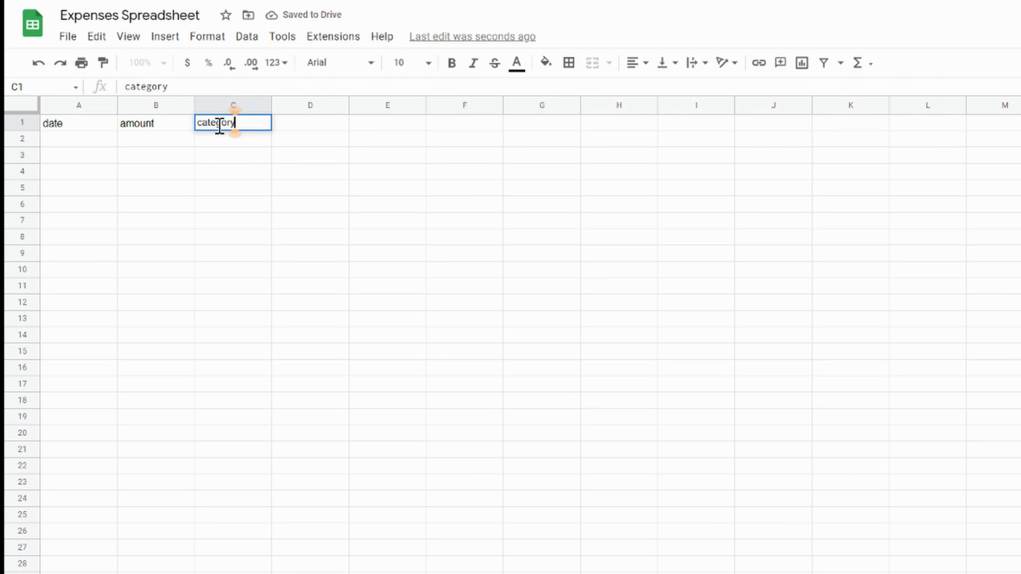
{"action": "left_click", "coordinate": [284, 130]}
{"action": "type", "text": "notes"}
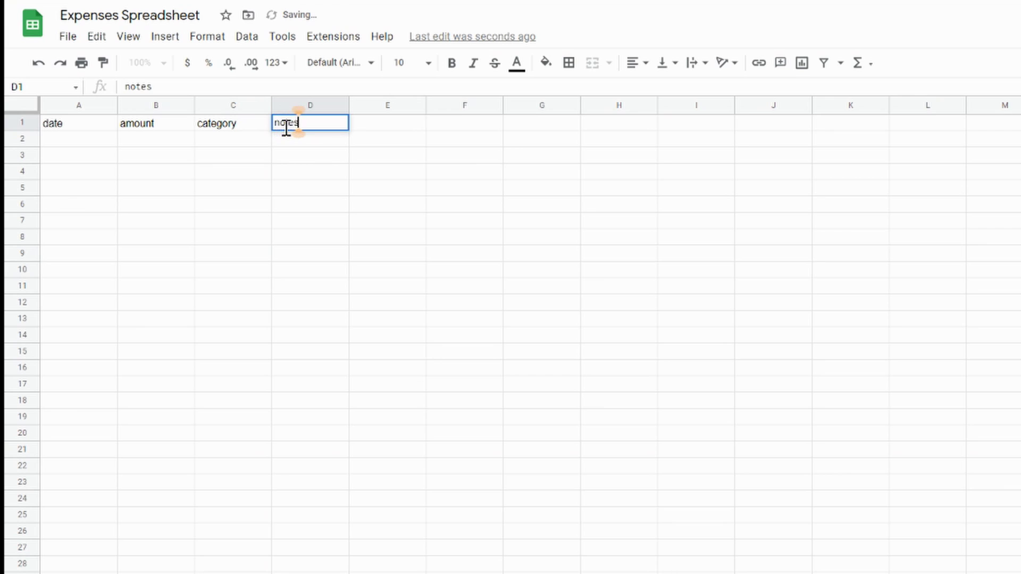
- Record the first expense in row 2 with date 3/03, amount 40, category food and note tesco
{"action": "left_click", "coordinate": [62, 138]}
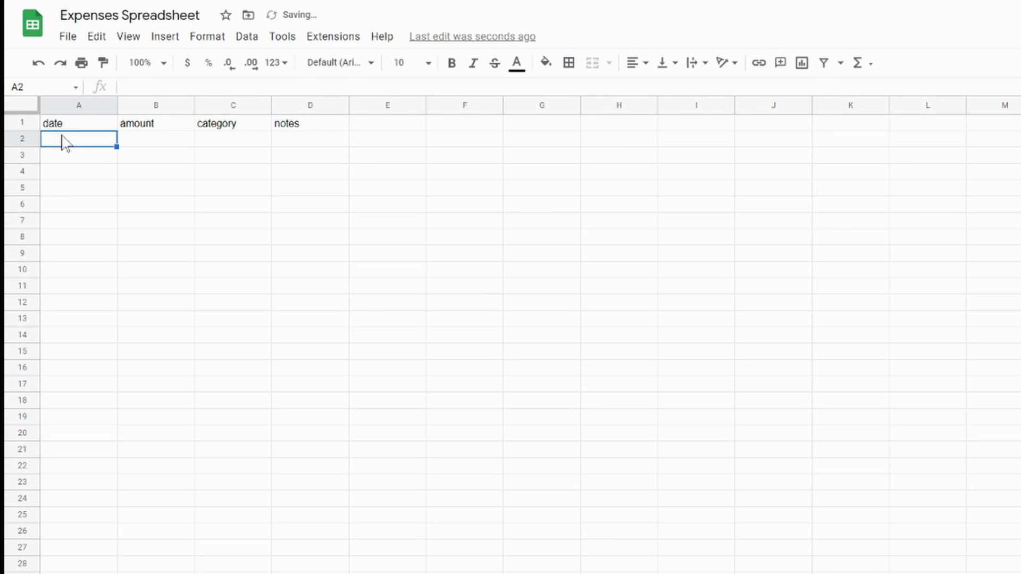
{"action": "type", "text": "3/1"}
{"action": "key", "text": "BackSpace"}
{"action": "type", "text": "0"}
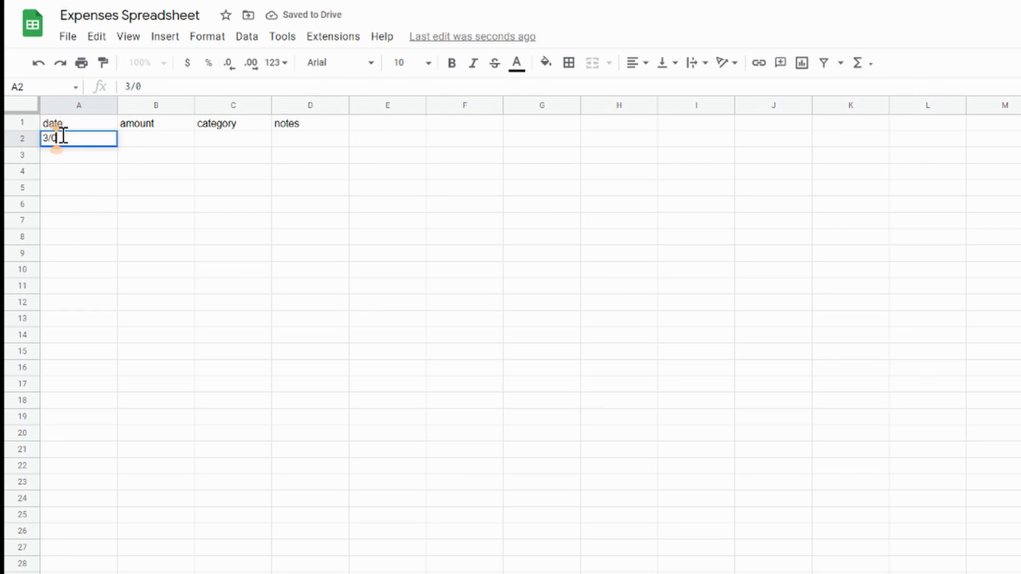
{"action": "type", "text": "3"}
{"action": "key", "text": "Tab"}
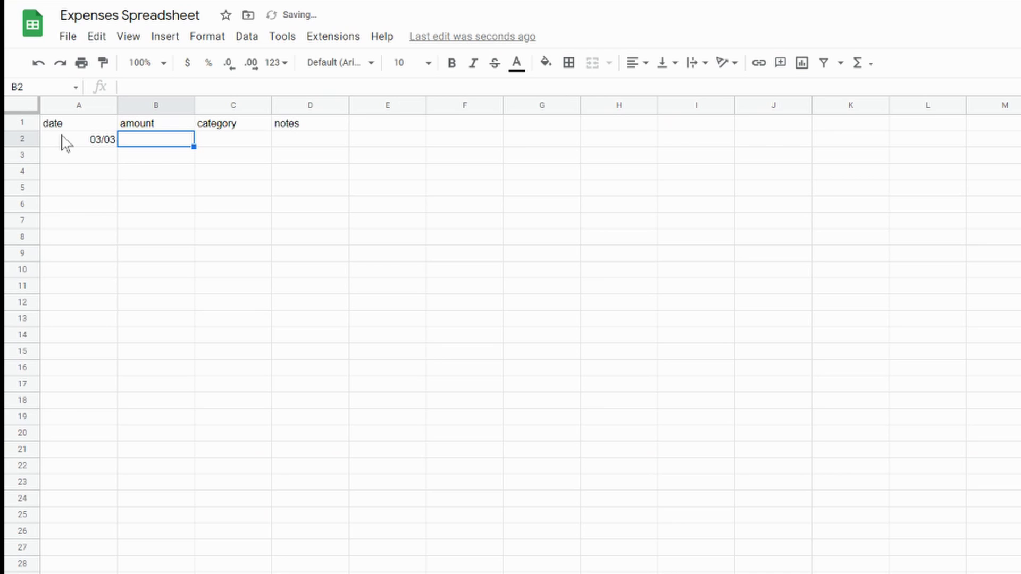
{"action": "type", "text": "40"}
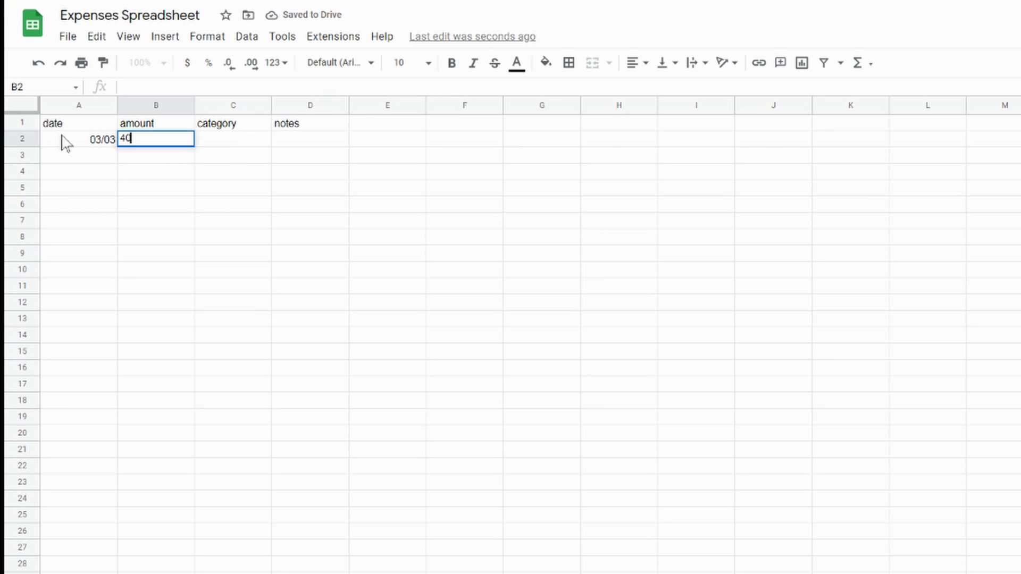
{"action": "key", "text": "Tab"}
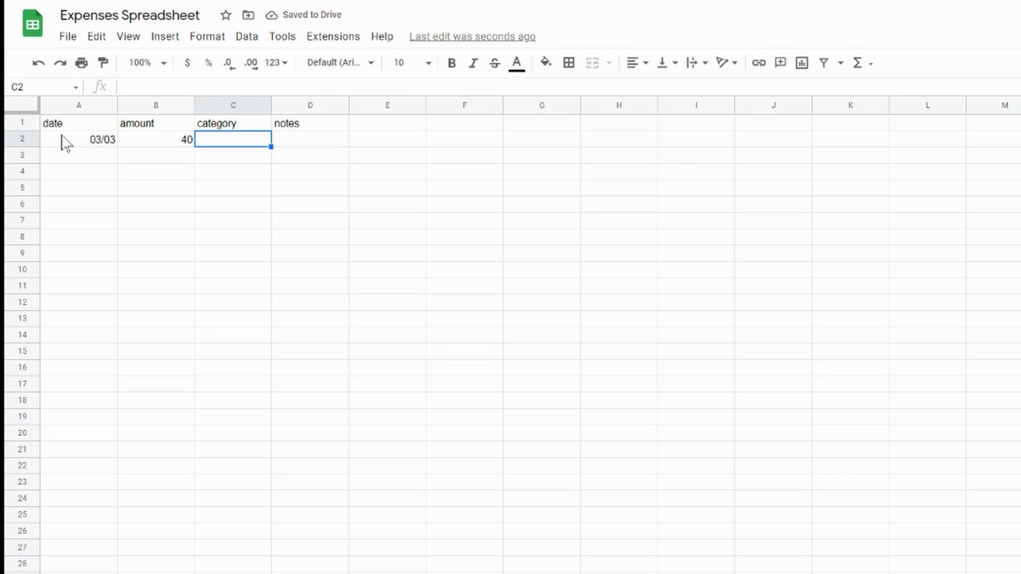
{"action": "type", "text": "food"}
{"action": "key", "text": "Tab"}
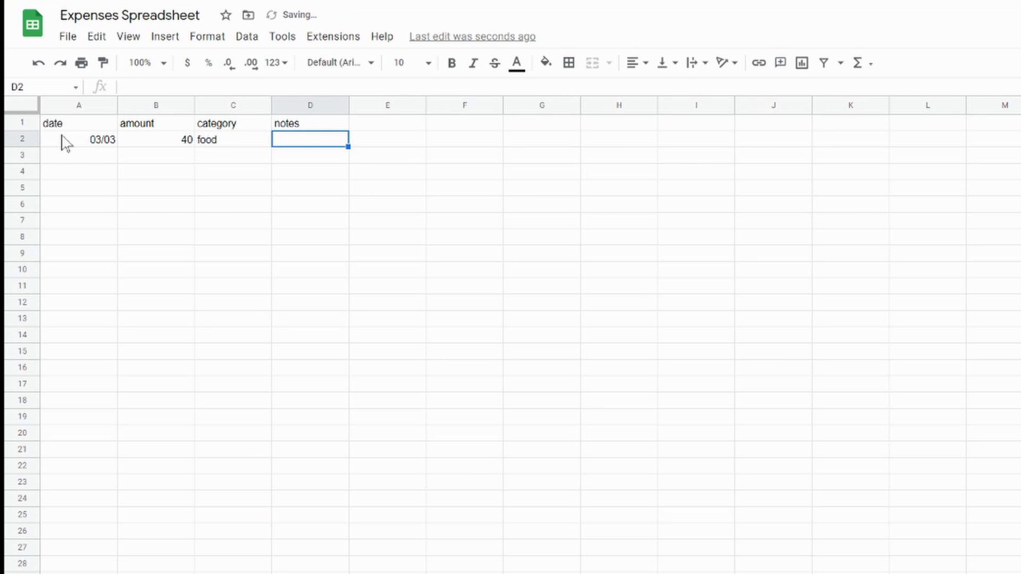
{"action": "type", "text": "tesc"}
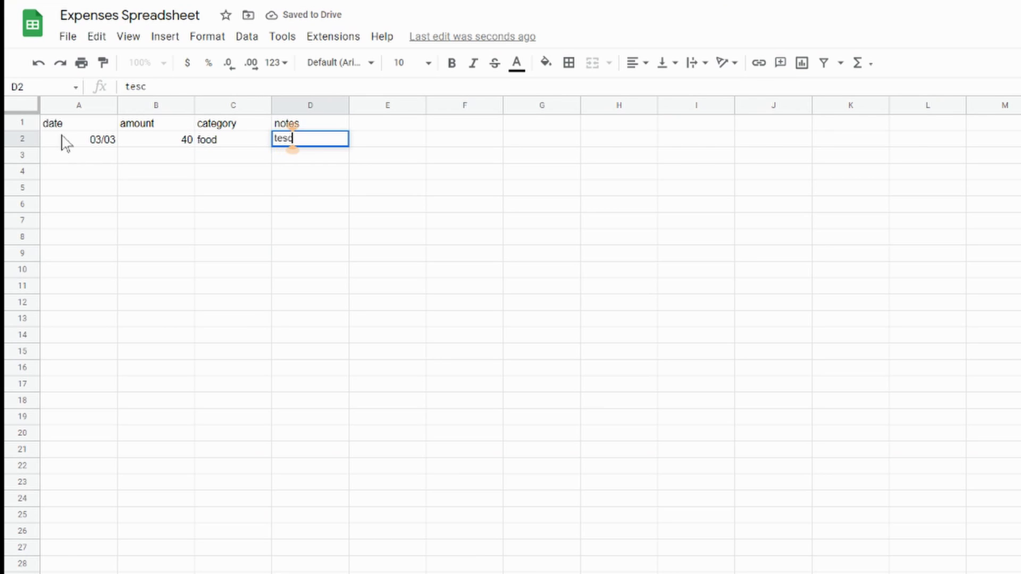
{"action": "type", "text": "o"}
{"action": "key", "text": "Return"}
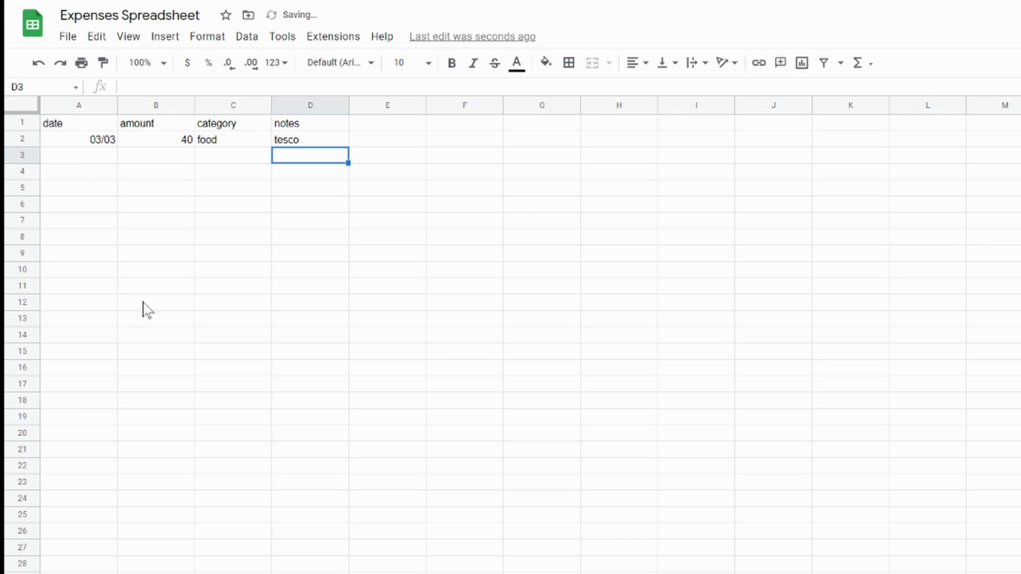
- Format the whole amount column B as dollar currency
{"action": "left_click", "coordinate": [156, 109]}
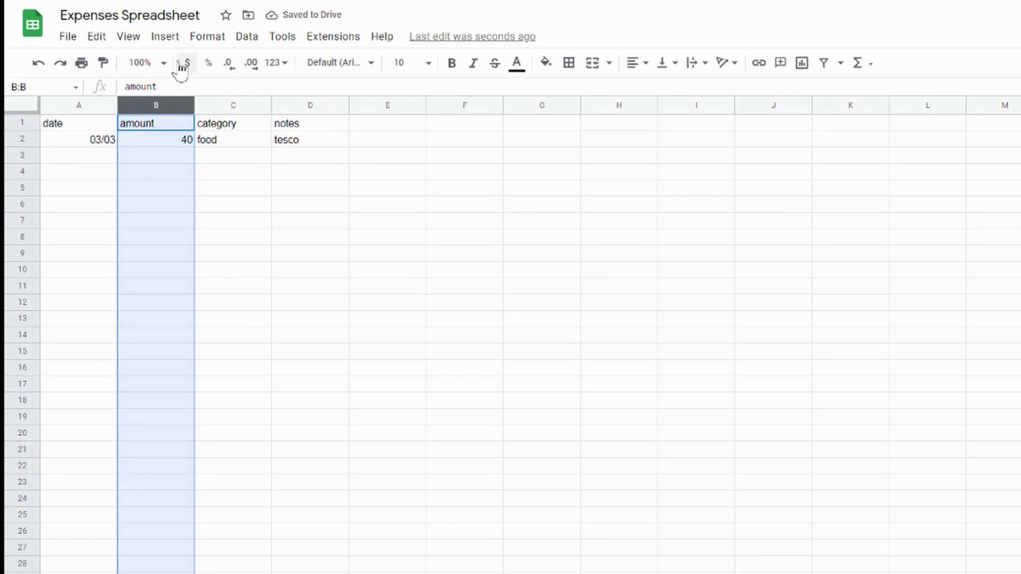
{"action": "left_click", "coordinate": [187, 62]}
{"action": "left_click", "coordinate": [227, 228]}
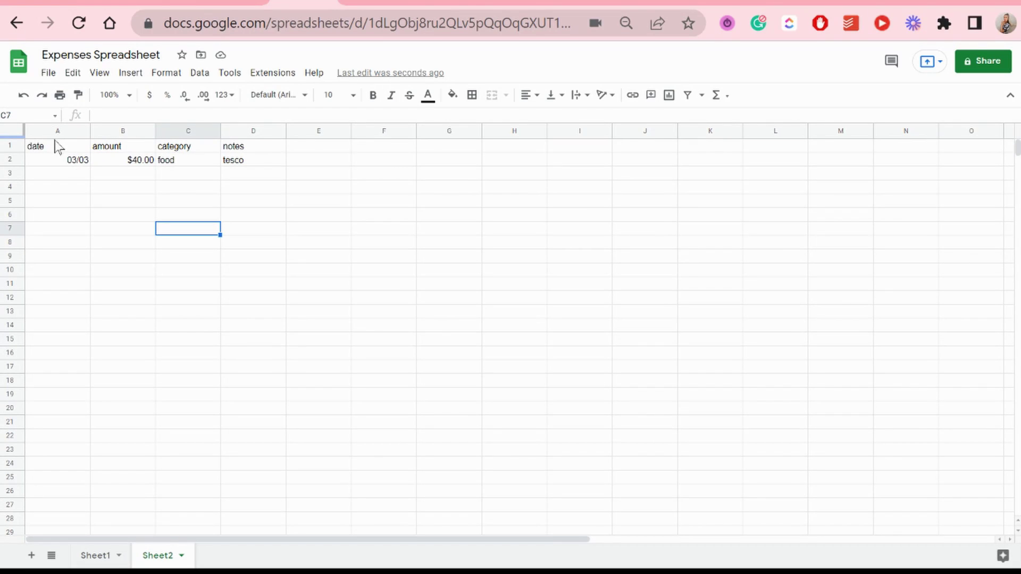
- Autofill the expense entry in A2:D2 down through row 25
{"action": "left_click_drag", "start_coordinate": [69, 163], "coordinate": [275, 481]}
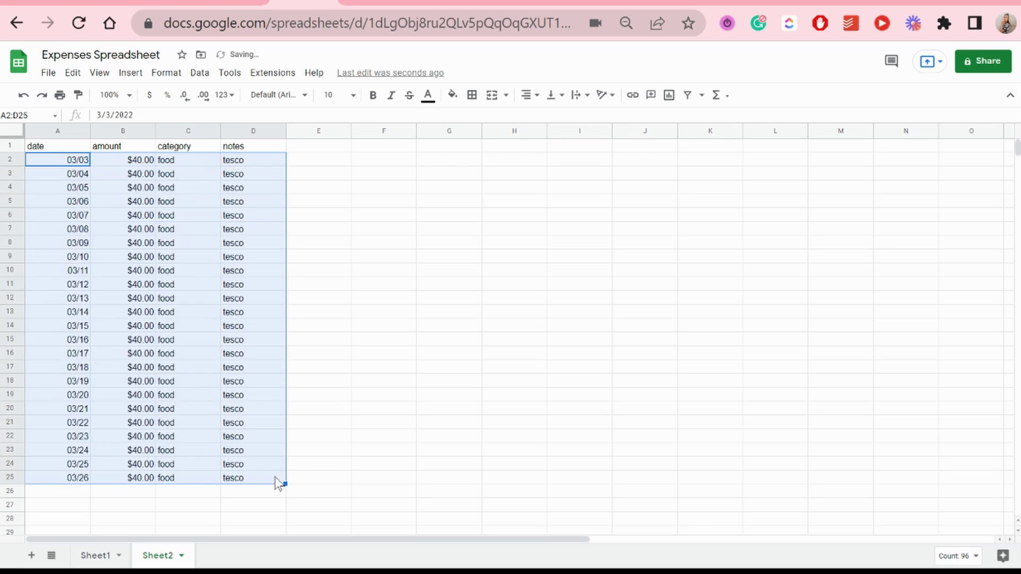
{"action": "left_click", "coordinate": [218, 274]}
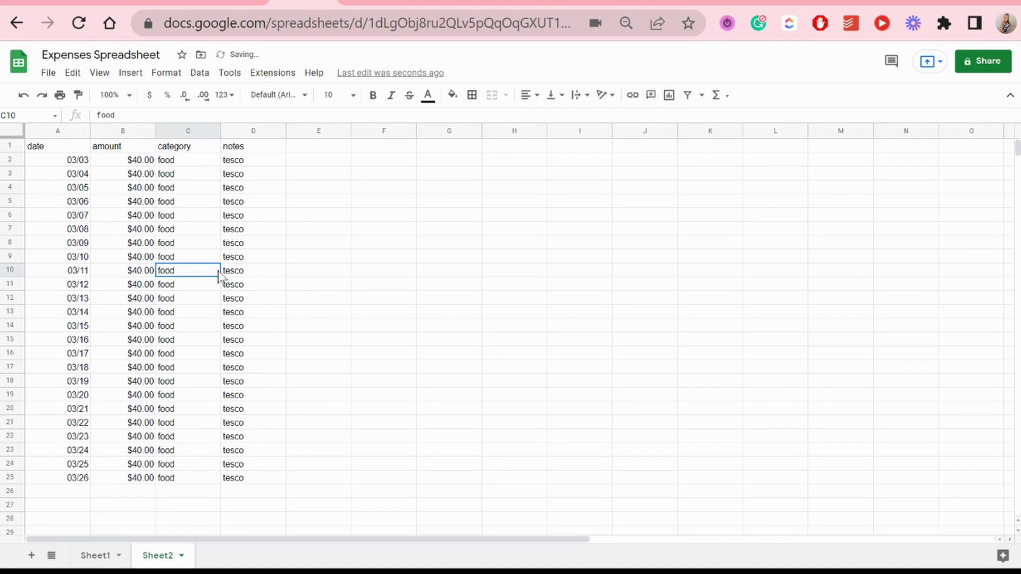
{"action": "left_click", "coordinate": [341, 286]}
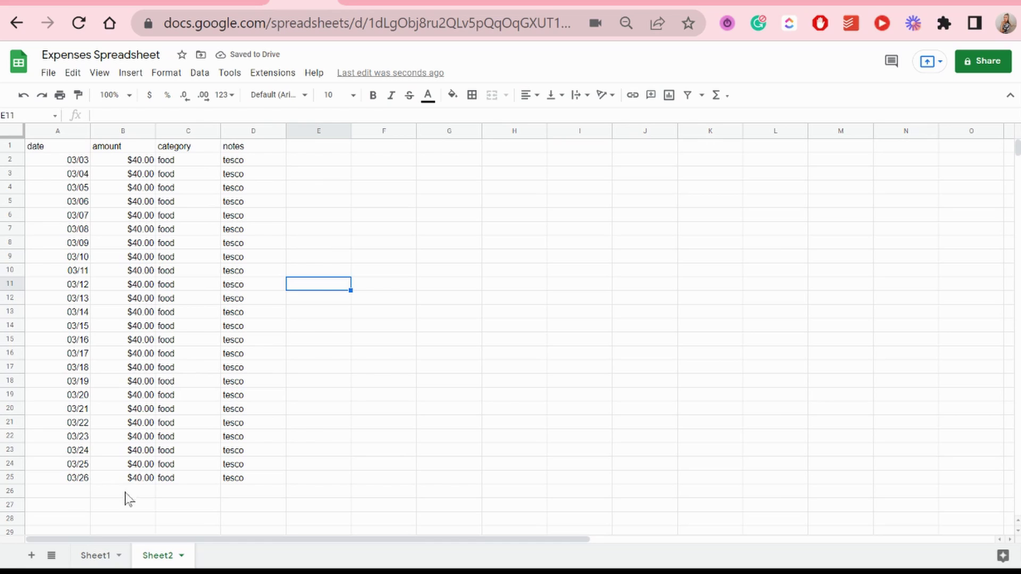
- Return to Sheet1 and look over the expenses table, the column chart and the savings block
{"action": "left_click", "coordinate": [102, 555]}
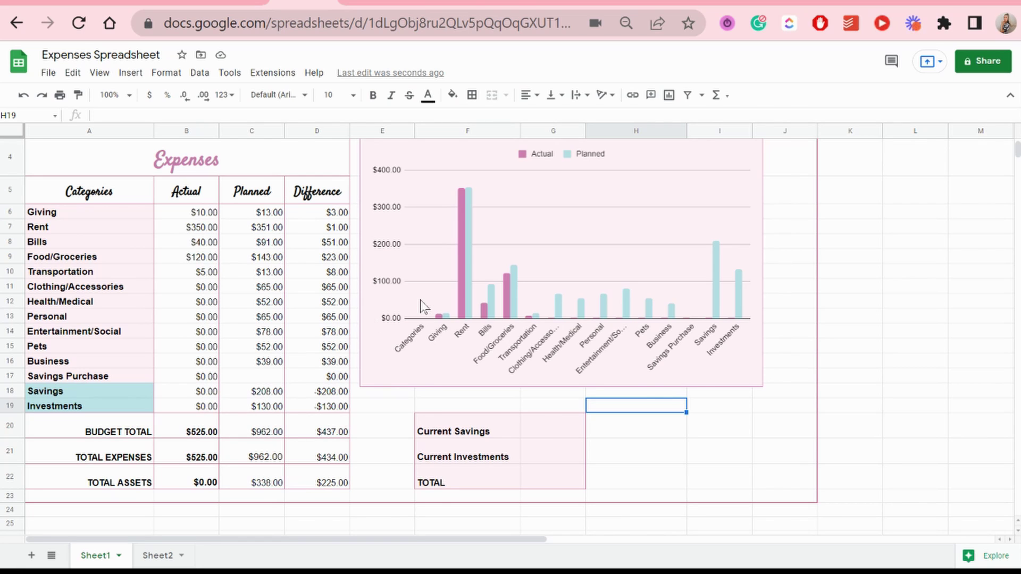
{"action": "scroll", "coordinate": [424, 306], "scroll_direction": "up", "scroll_amount": 1}
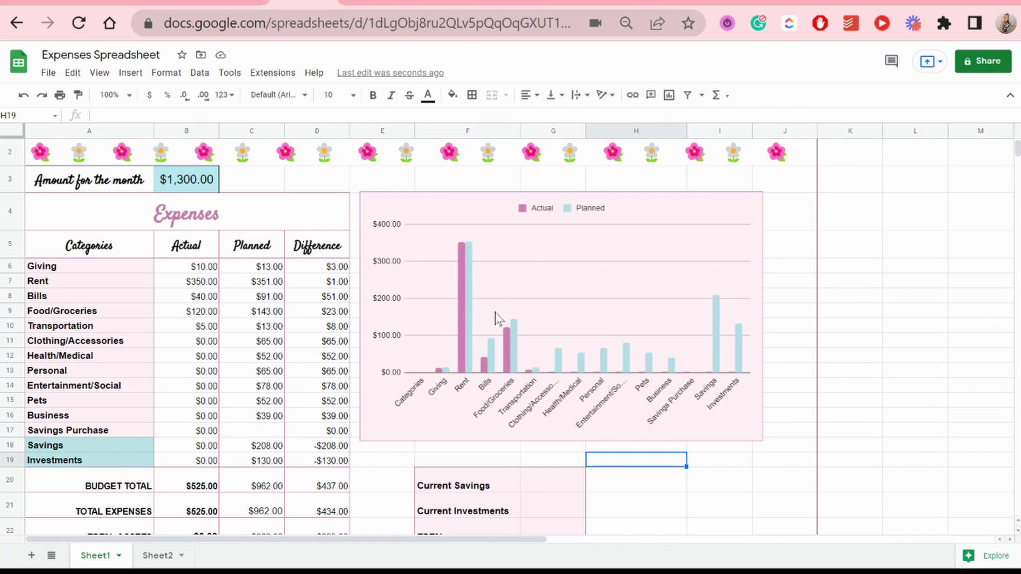
{"action": "scroll", "coordinate": [487, 355], "scroll_direction": "down", "scroll_amount": 2}
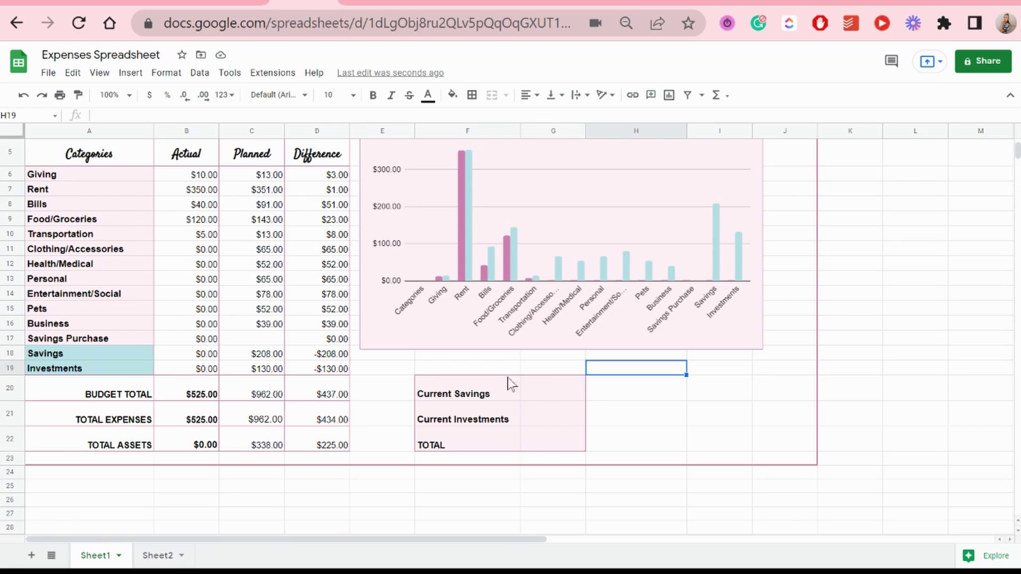